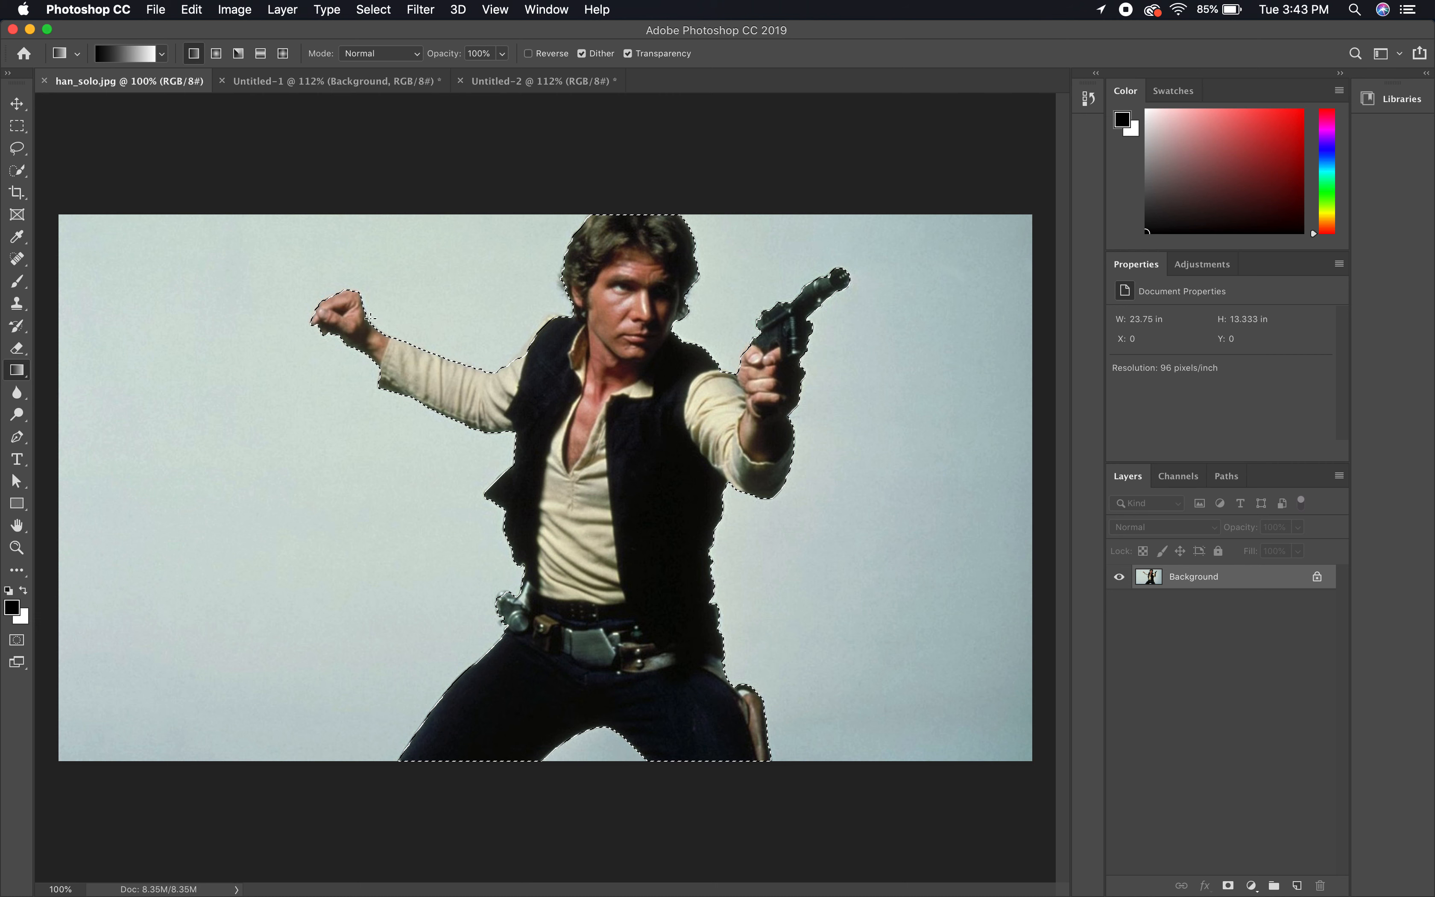
Step: Paste the copied figure cutout into the blank Untitled-2 document as a new layer
click(499, 87)
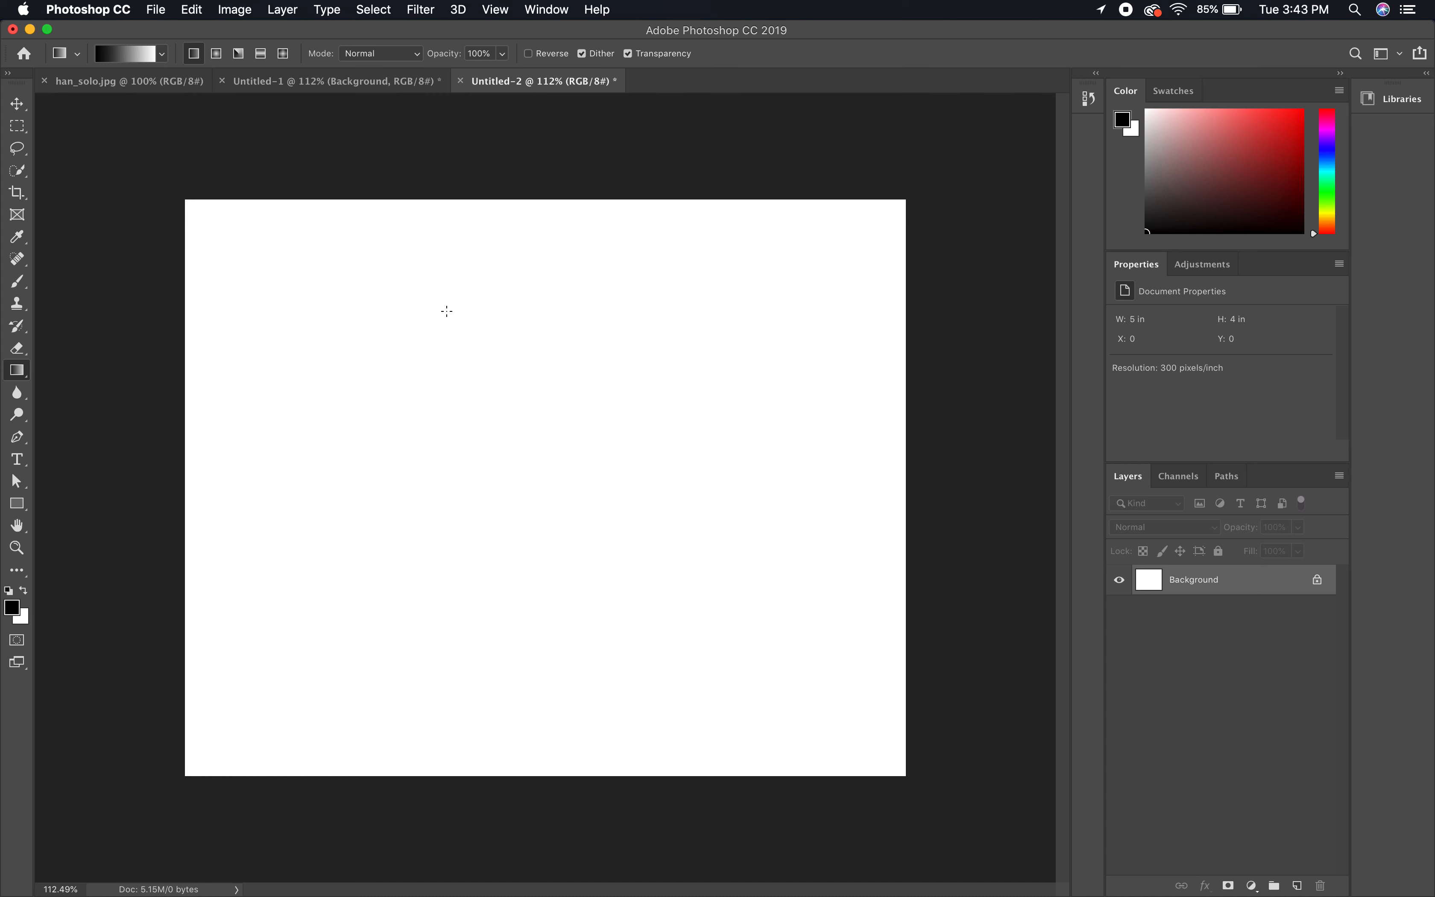
key(super+v)
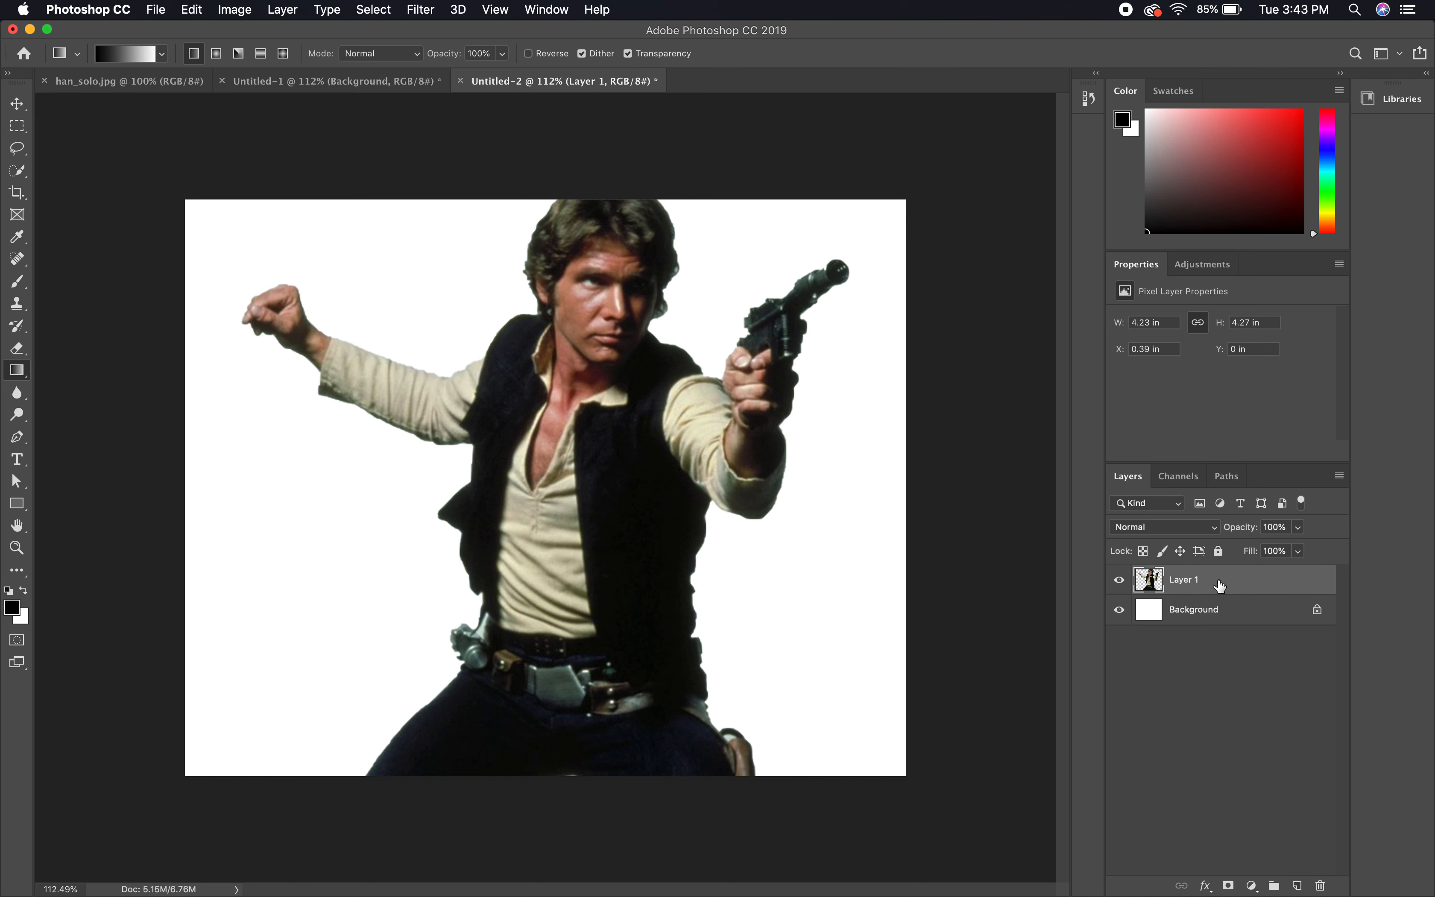
Step: Duplicate the cutout layer and convert the duplicate to a Smart Object
key(super+j)
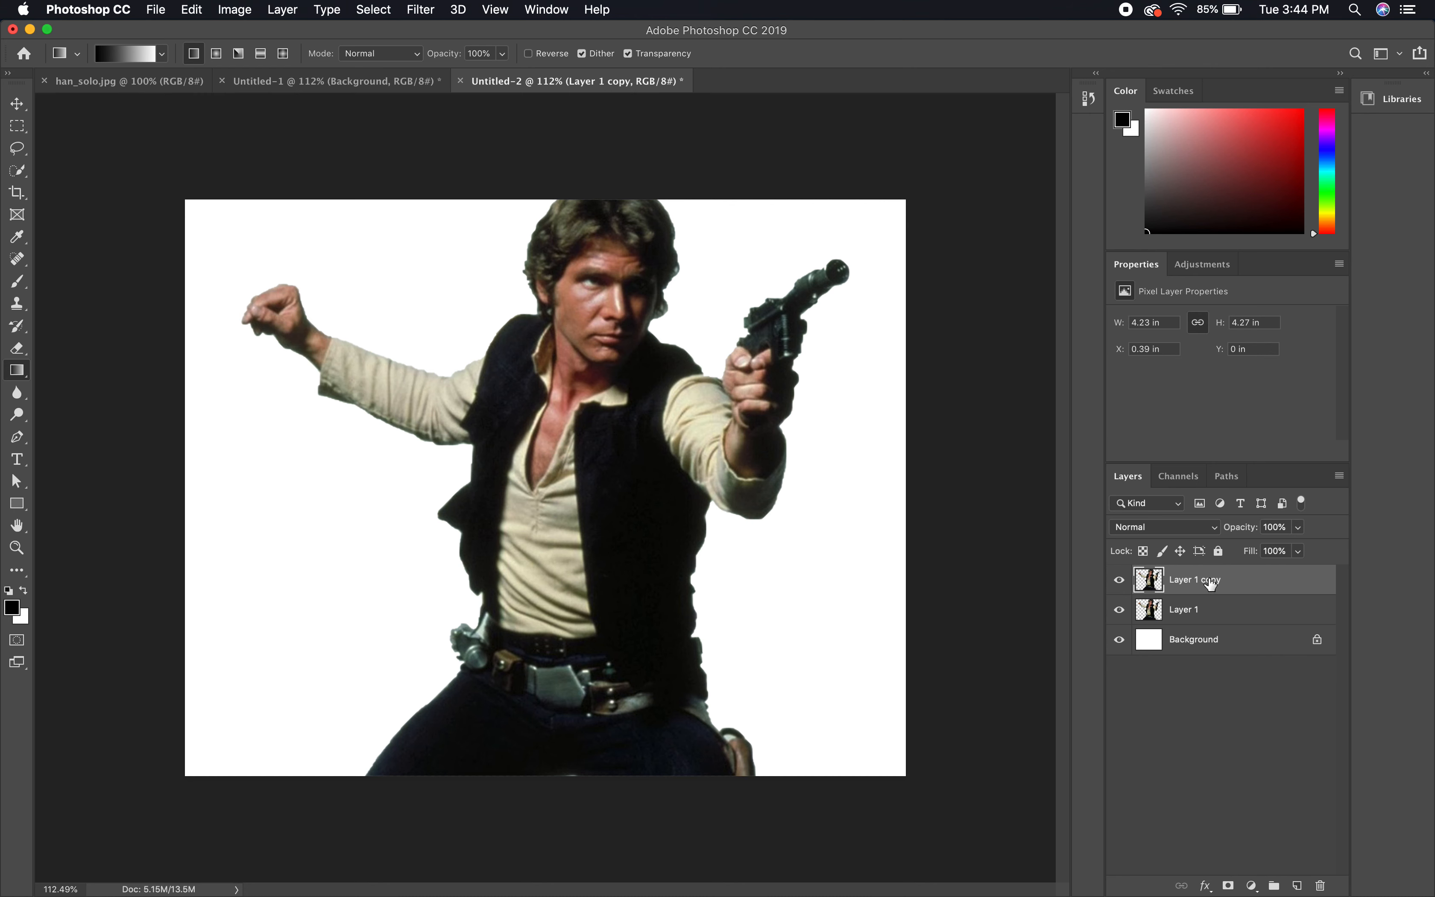
click(1338, 475)
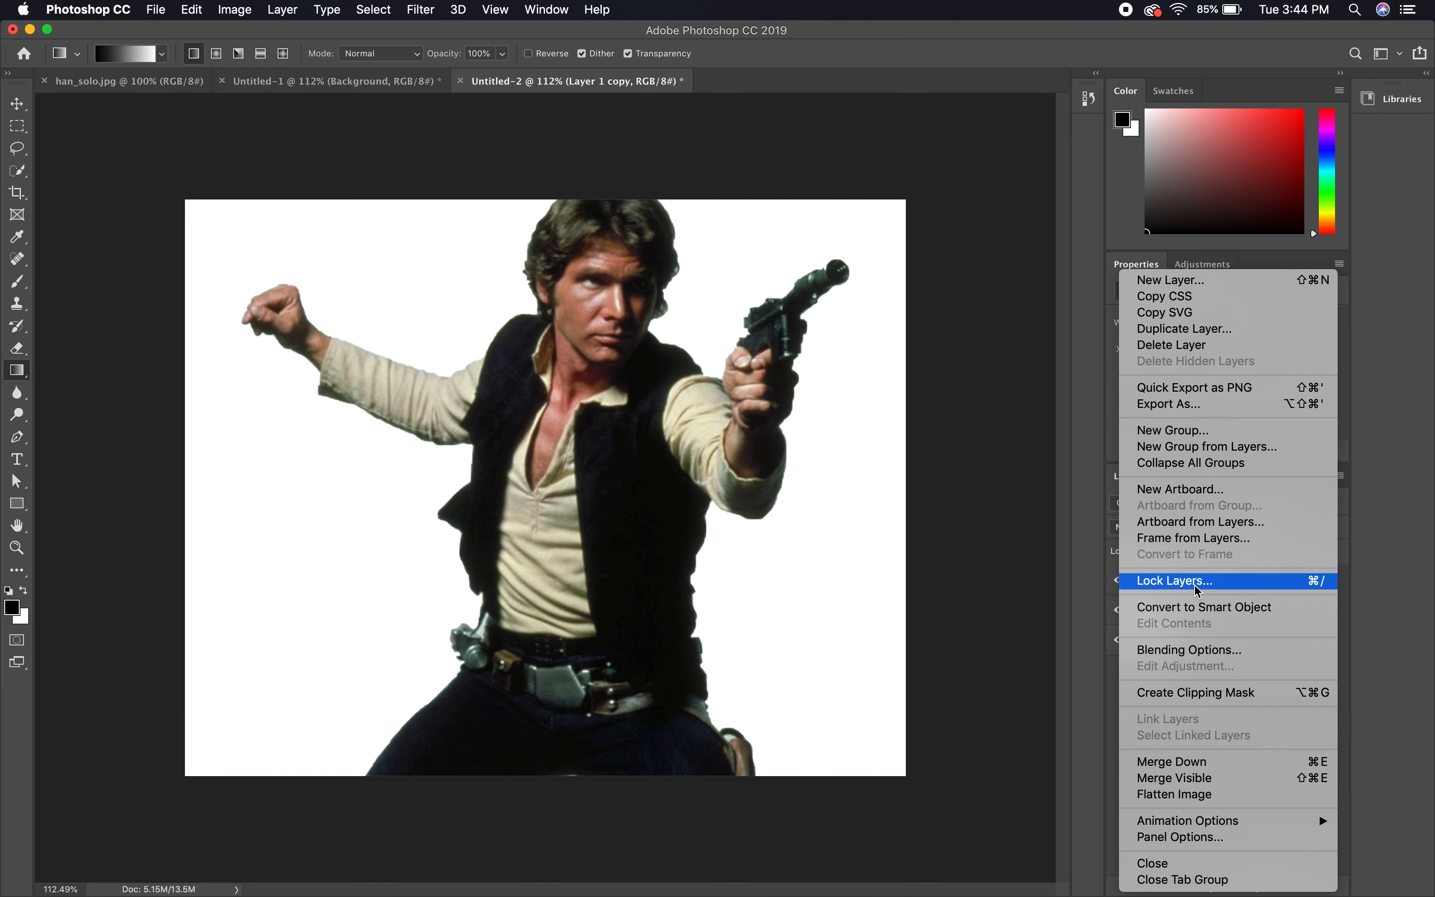
click(1196, 608)
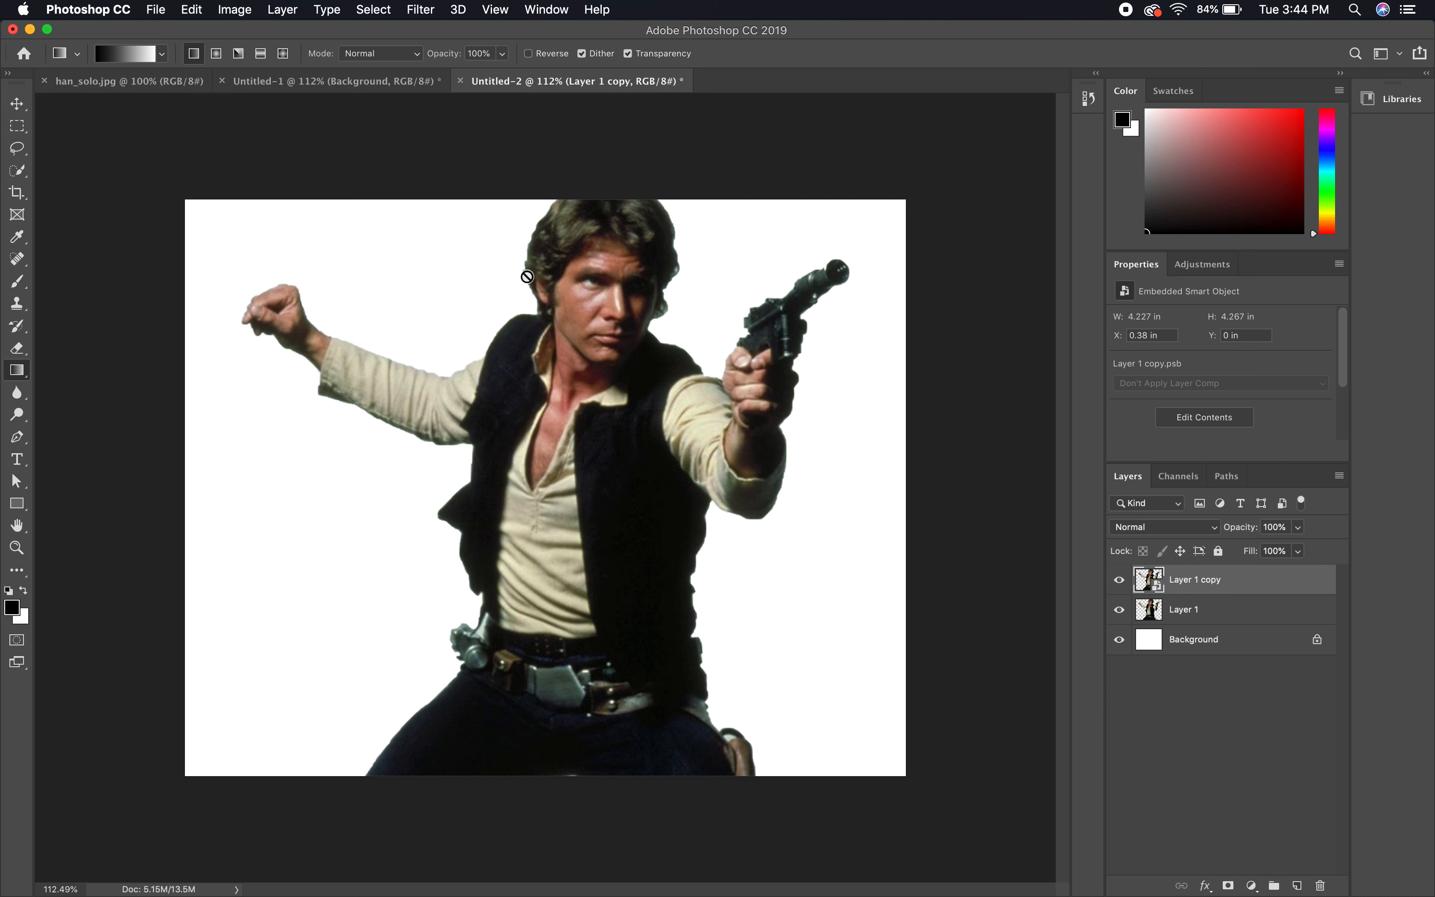
click(300, 93)
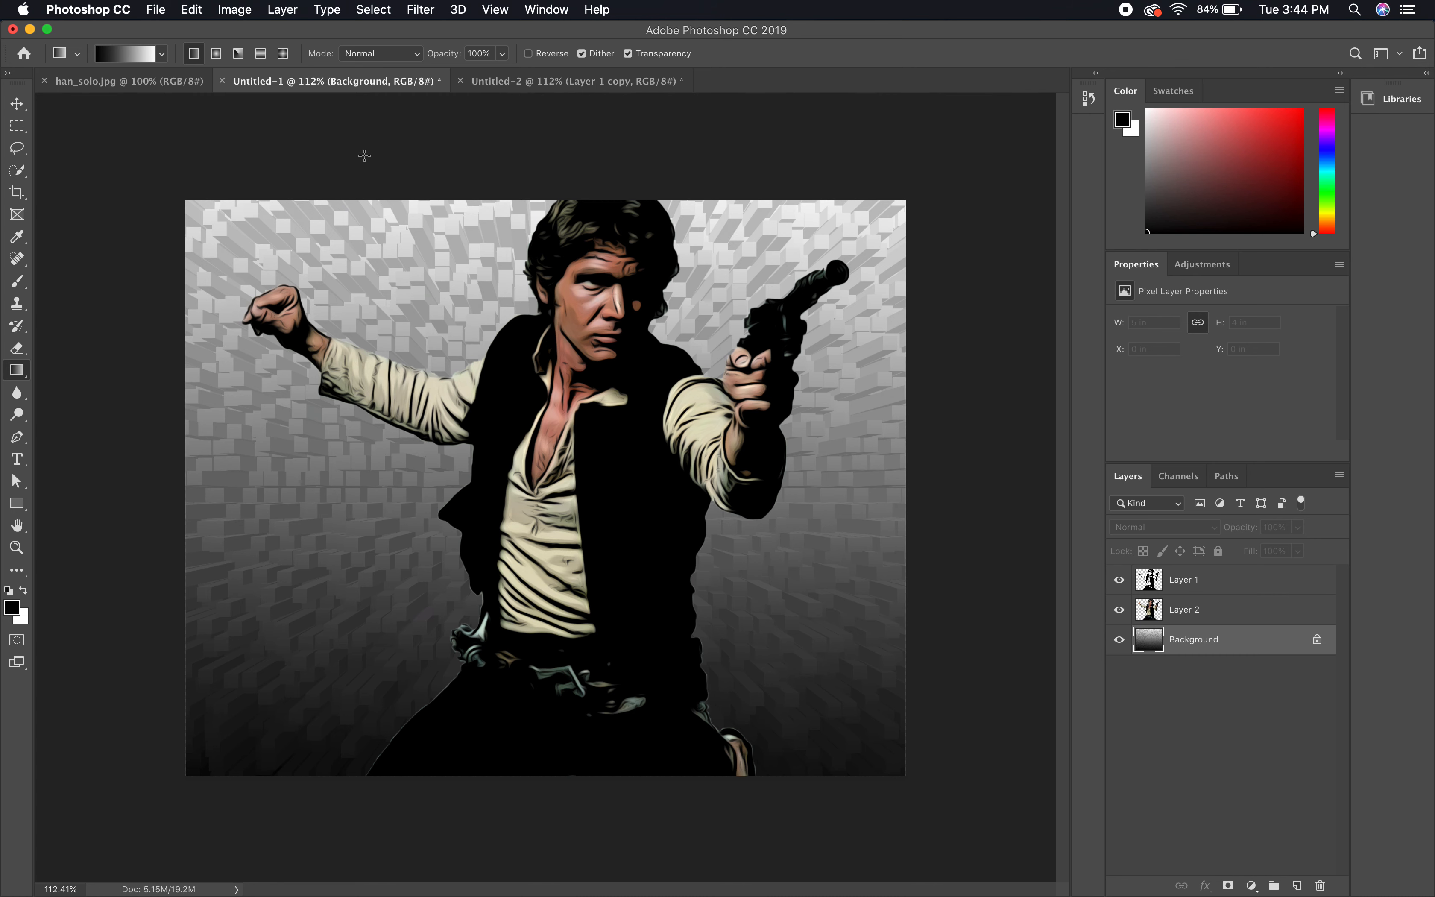
click(531, 88)
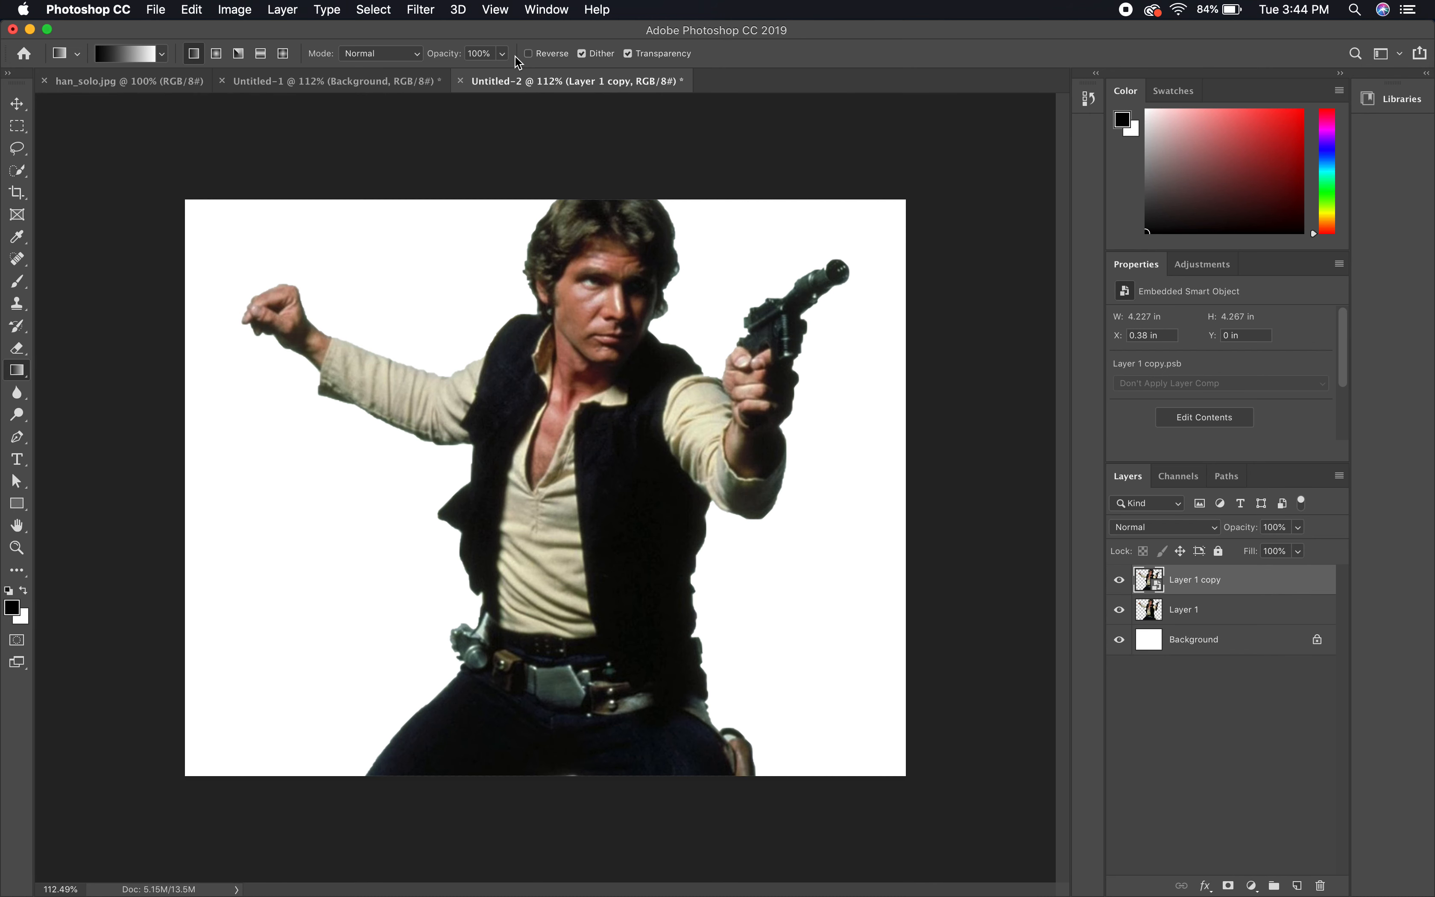
Step: Open the Filter Gallery for the duplicate layer and set the Poster Edges filter's edge thickness to 2 and posterization to 2
click(424, 12)
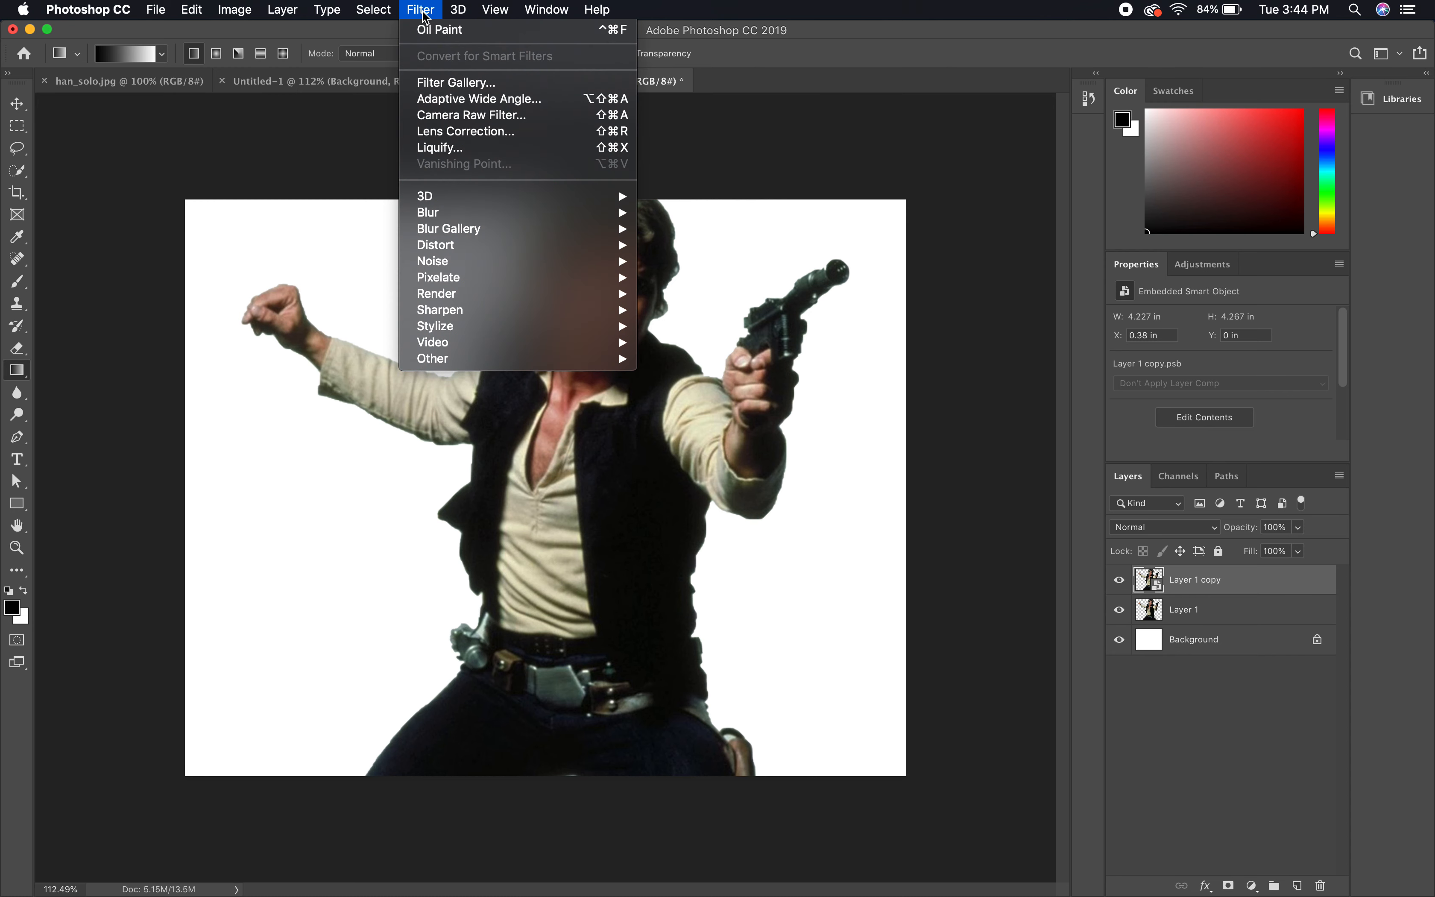
click(462, 84)
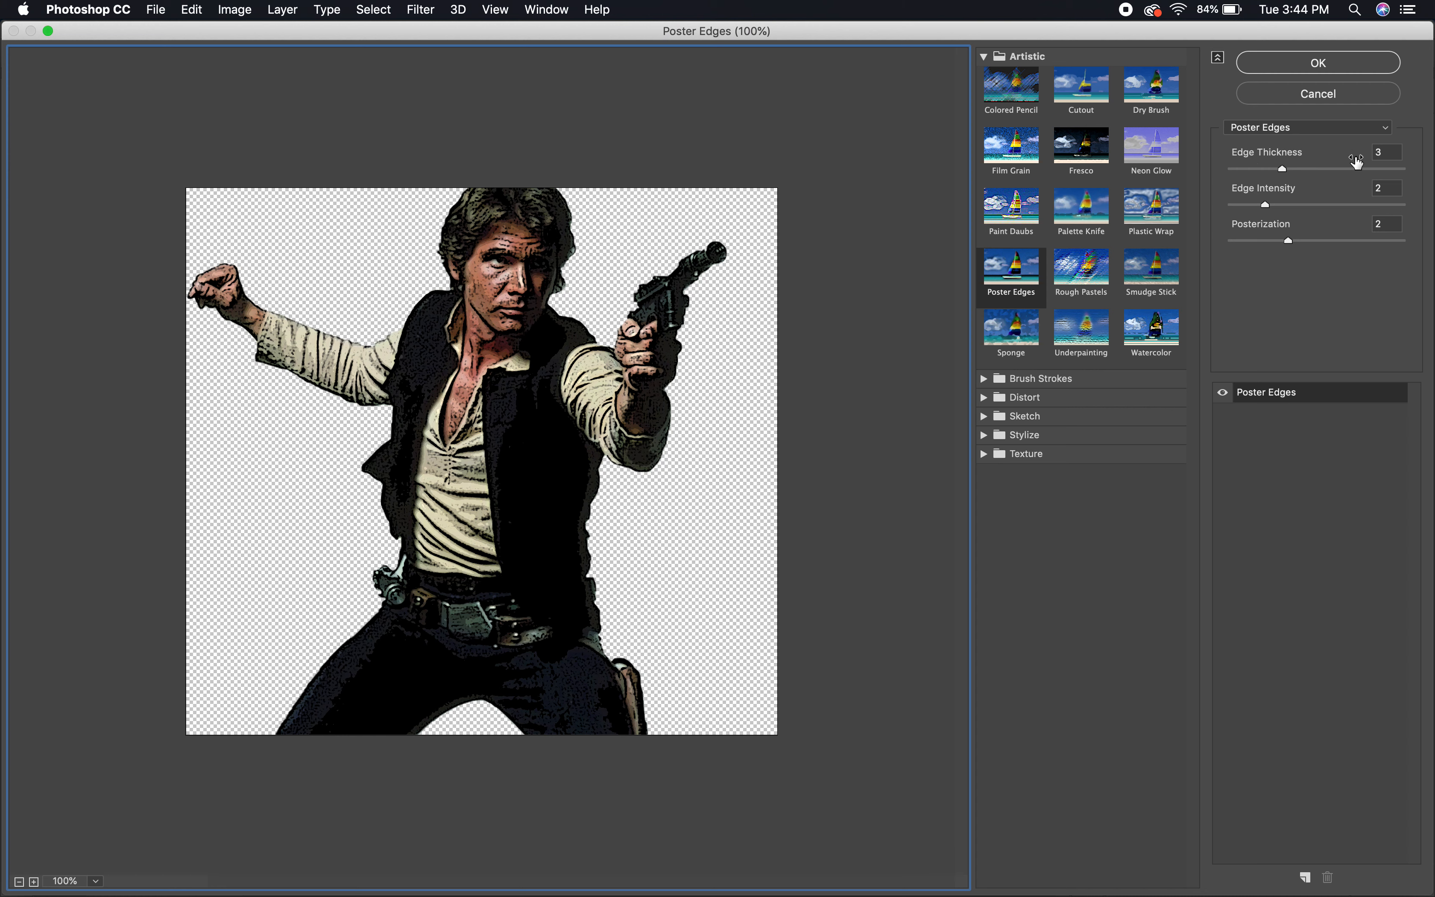
click(1281, 171)
drag(1276, 169, 1272, 170)
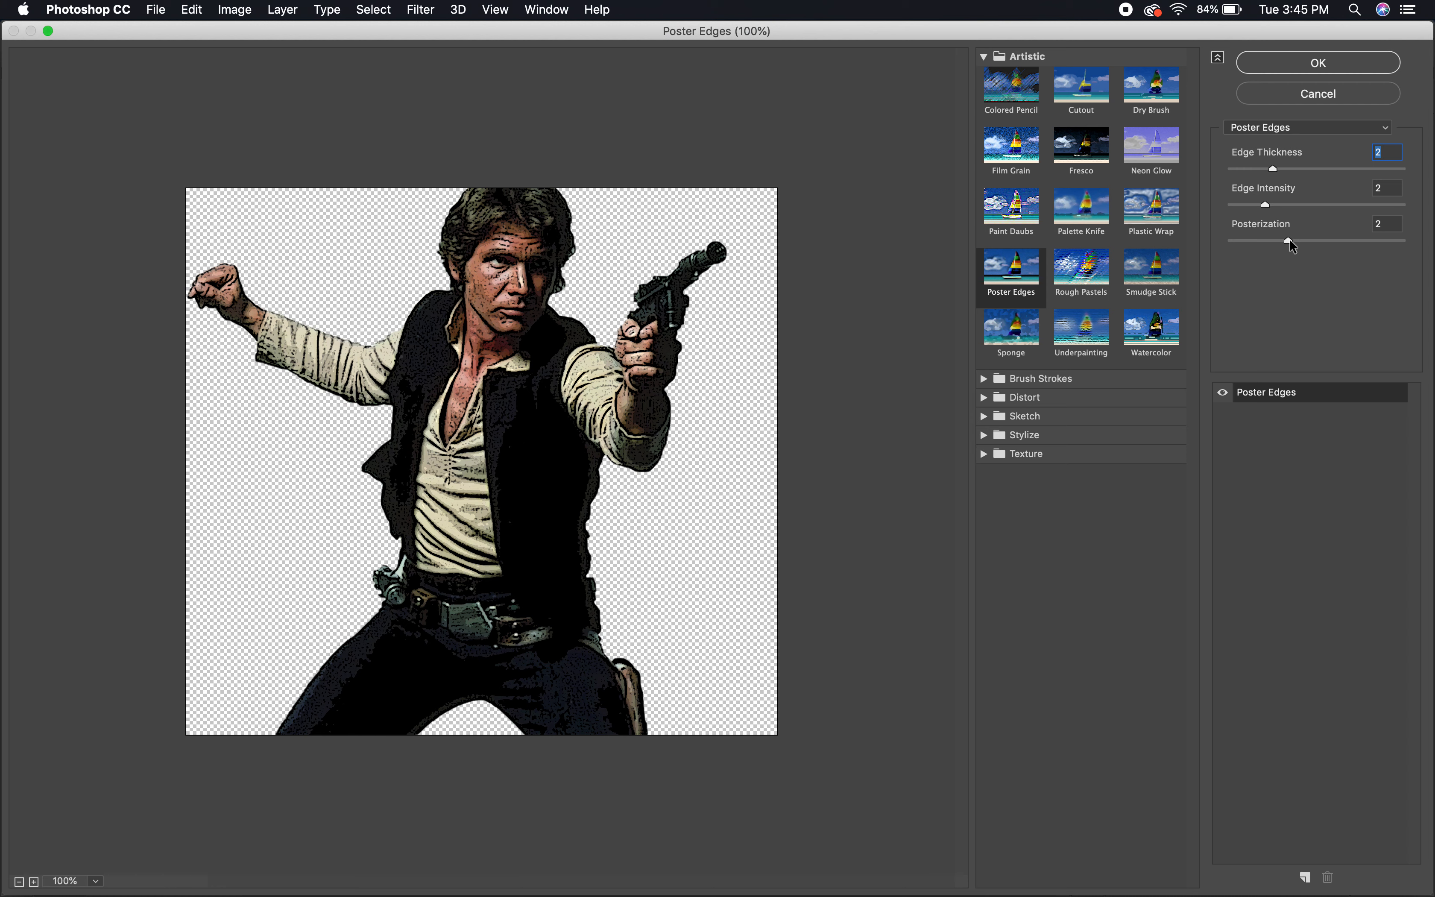
mouse_move(1288, 241)
mouse_down()
mouse_move(1351, 242)
mouse_move(1281, 242)
mouse_up()
Step: Preview the Palette Knife and Rough Pastels effects, but apply Poster Edges with thickness, intensity and posterization all at 2
click(1088, 207)
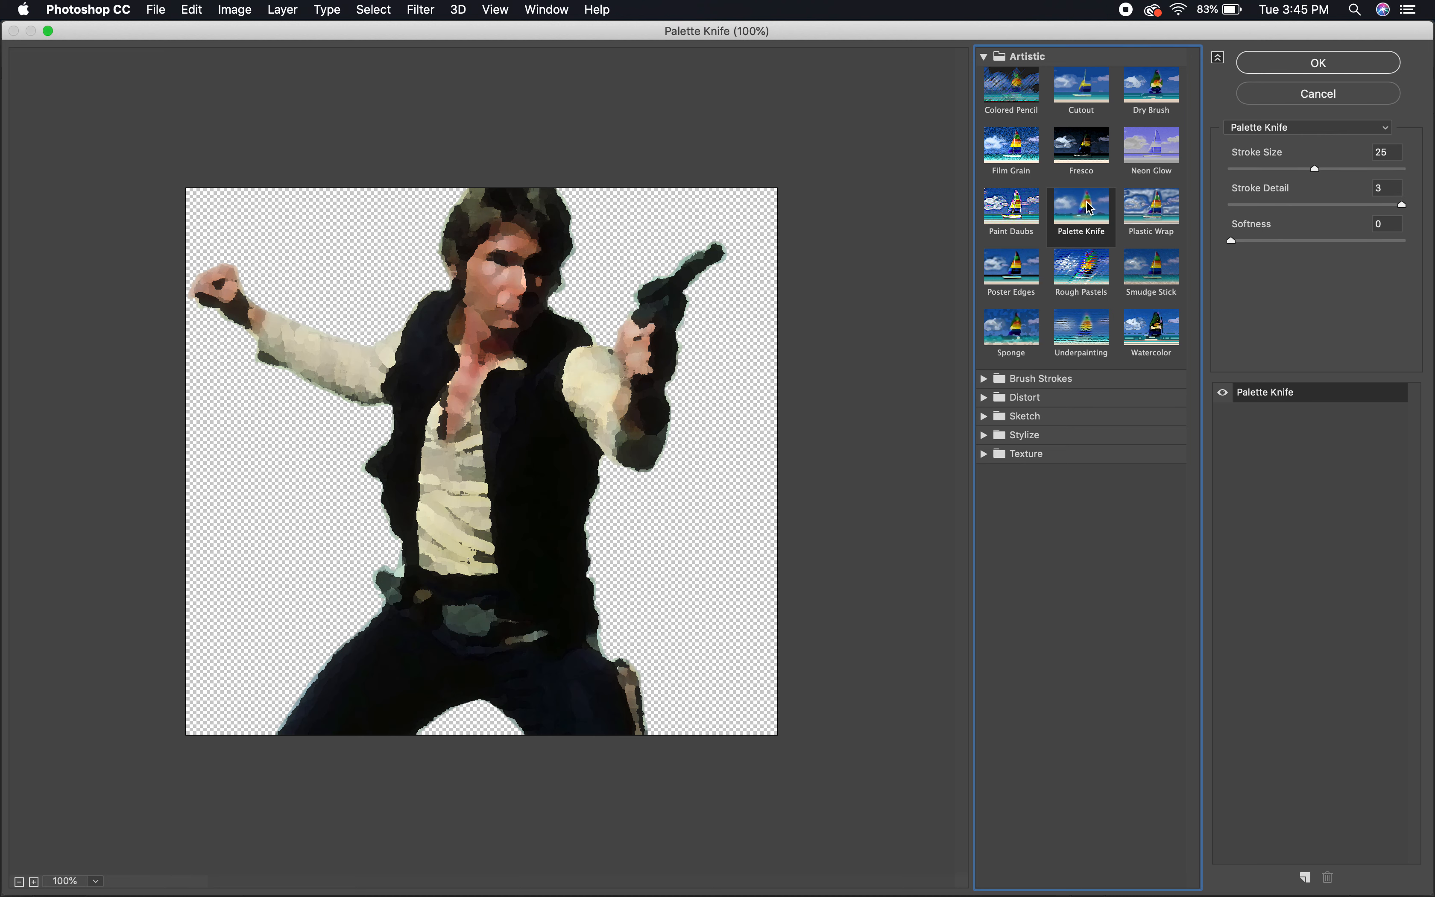
click(1089, 266)
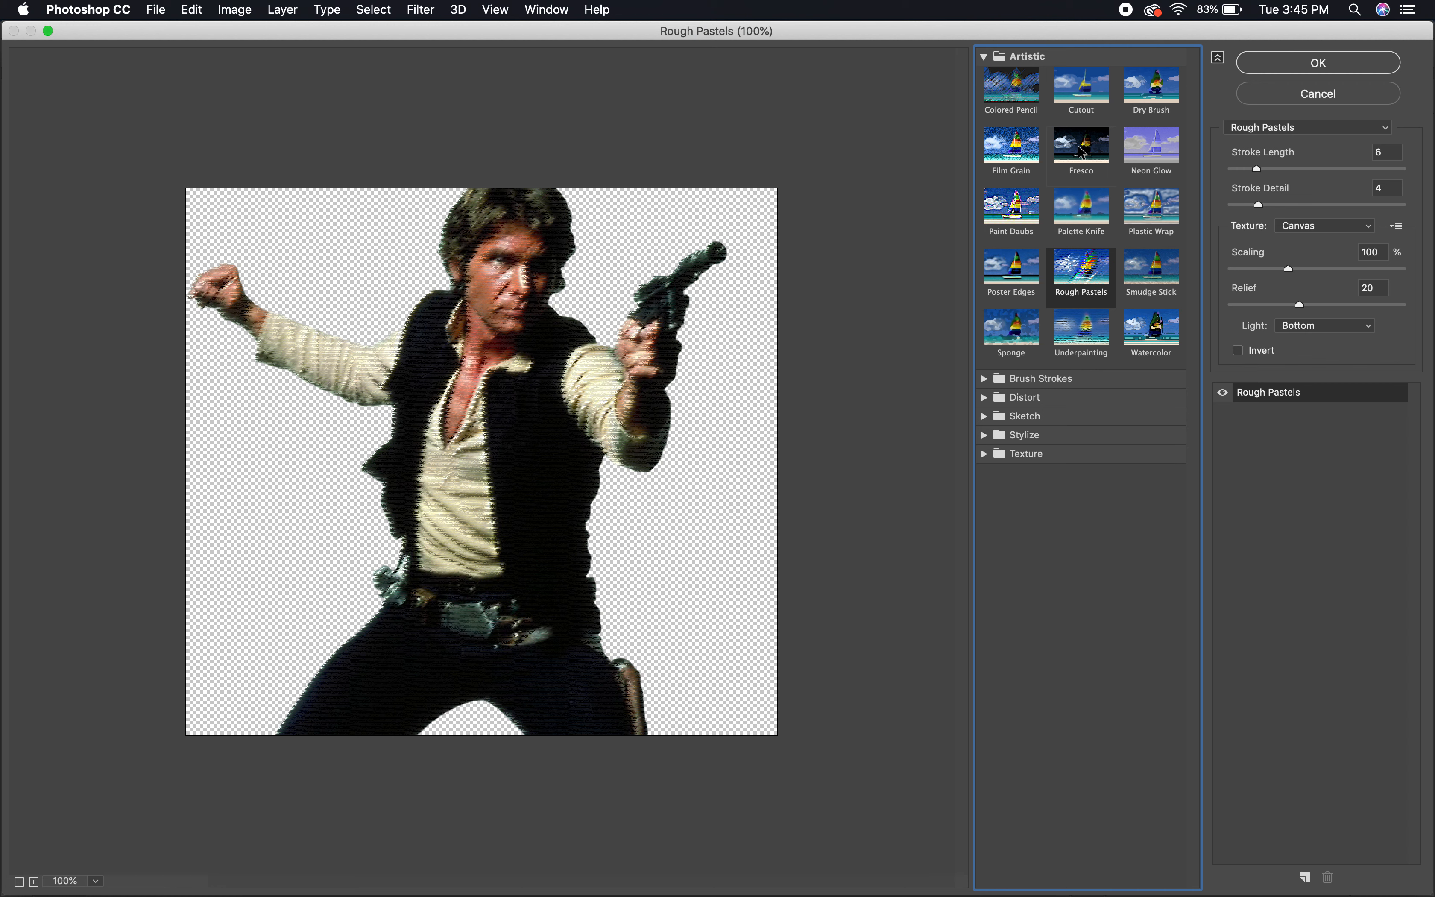
click(1016, 265)
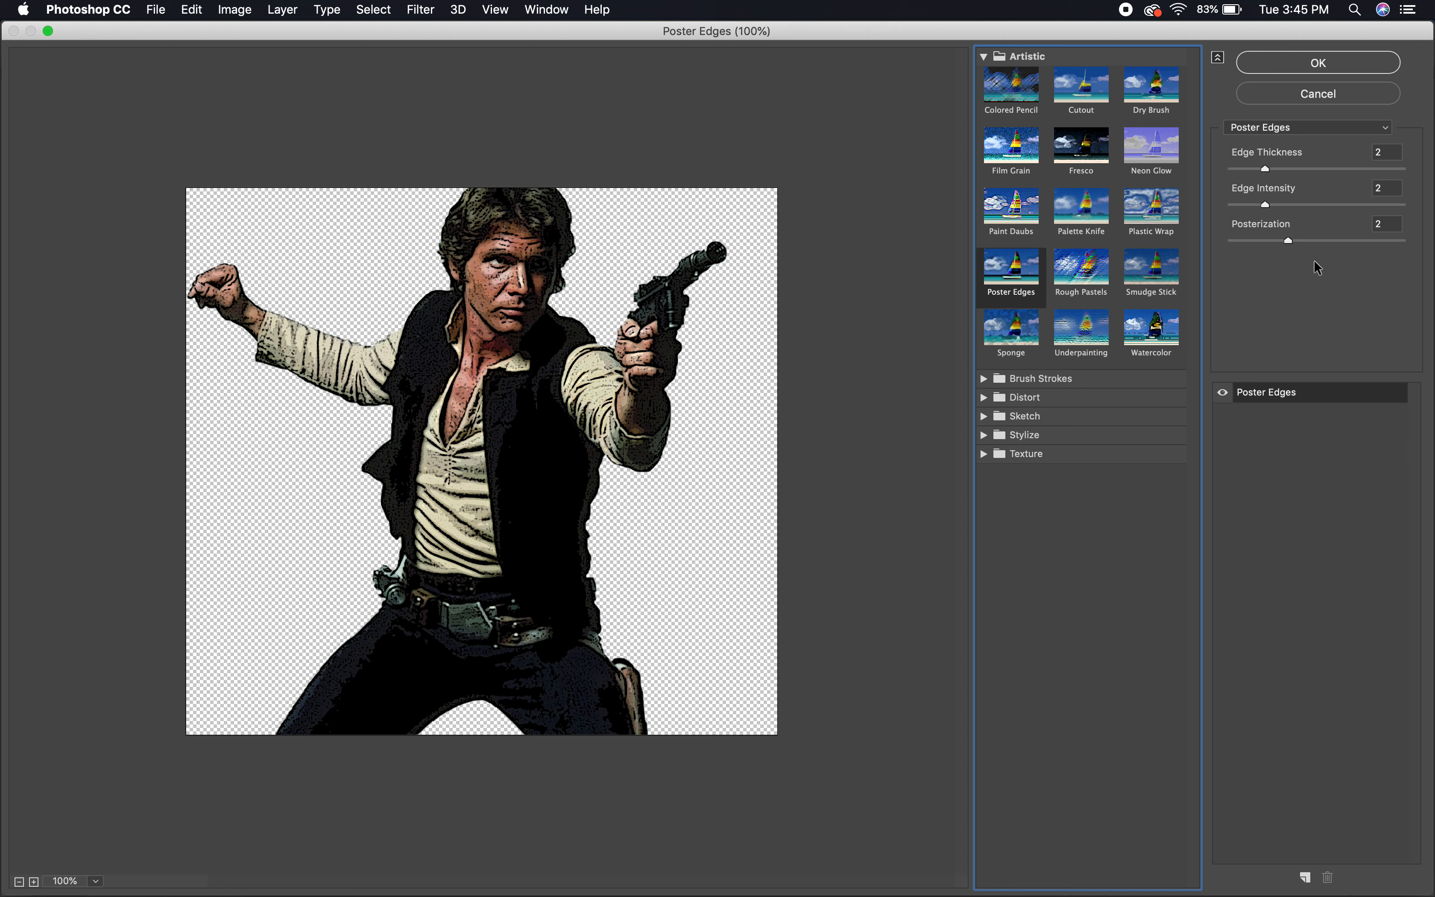
click(1318, 62)
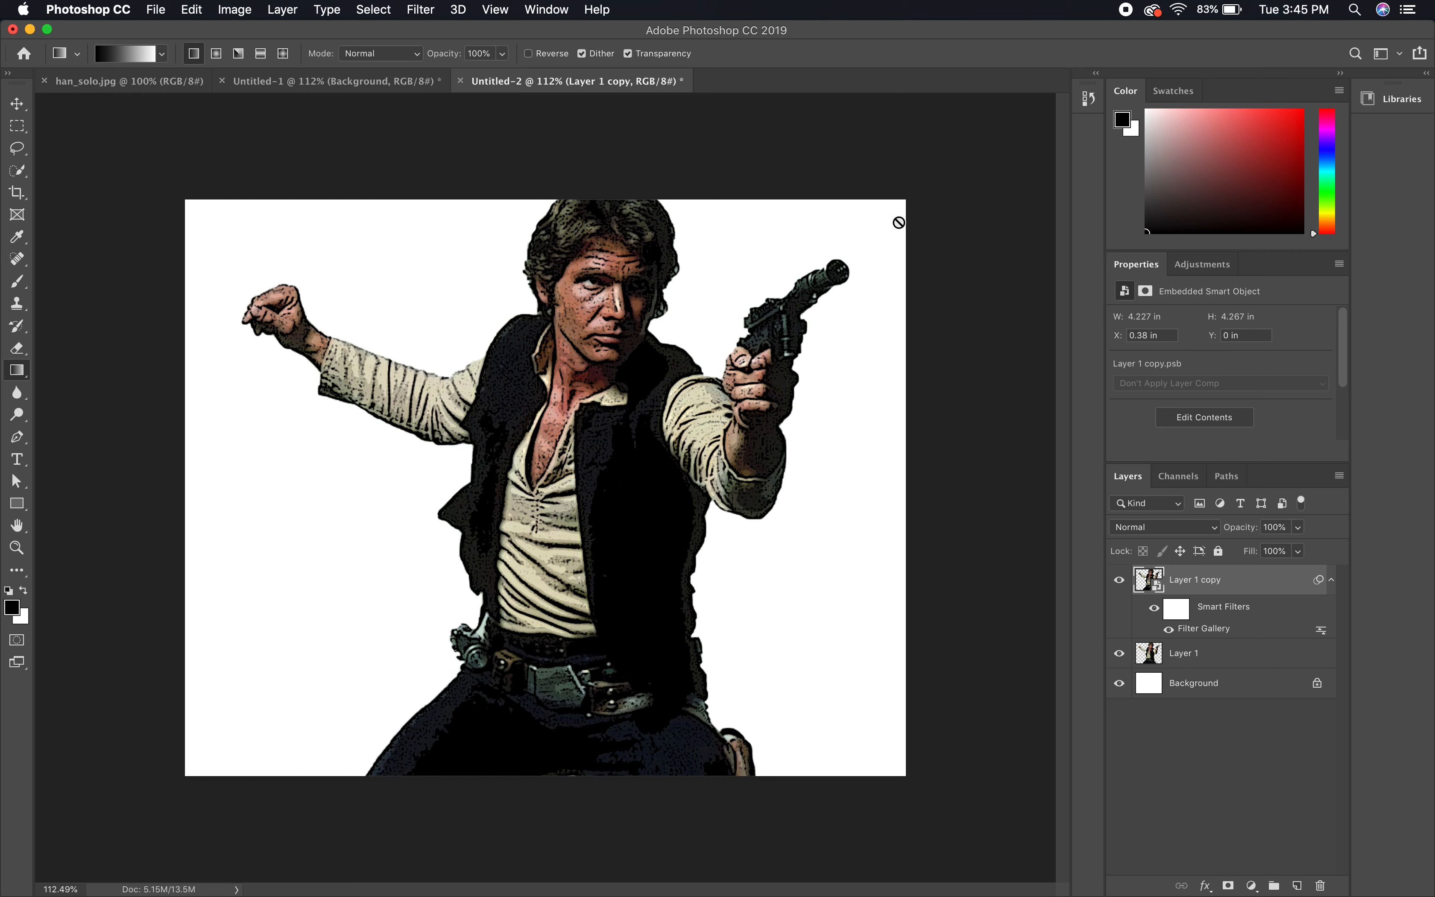
Step: Apply a Threshold adjustment at level 60 to the Smart Object layer
scroll(717, 273, up, 5)
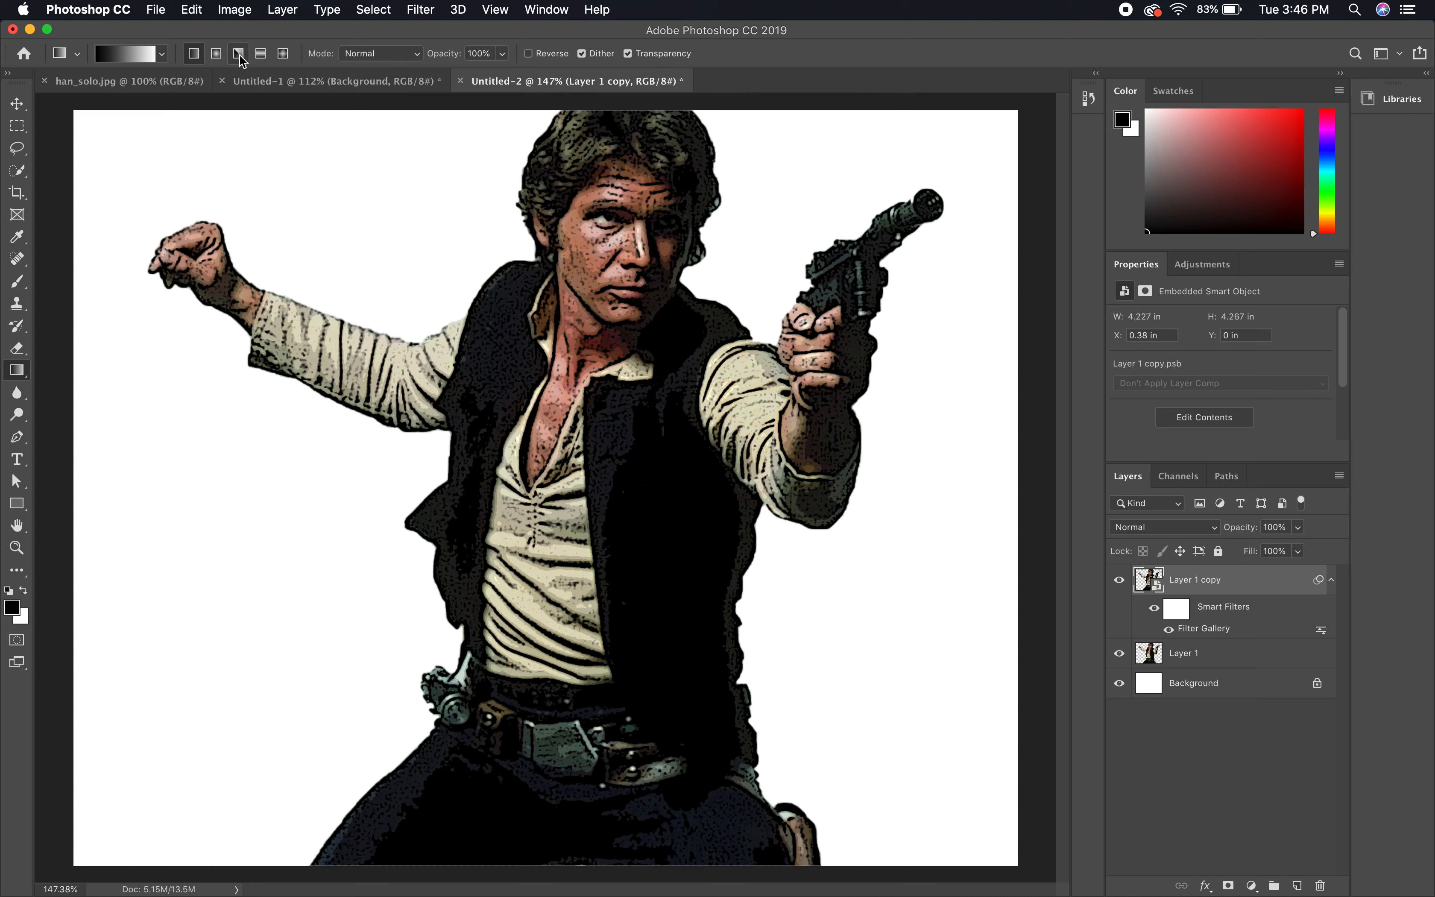
click(243, 11)
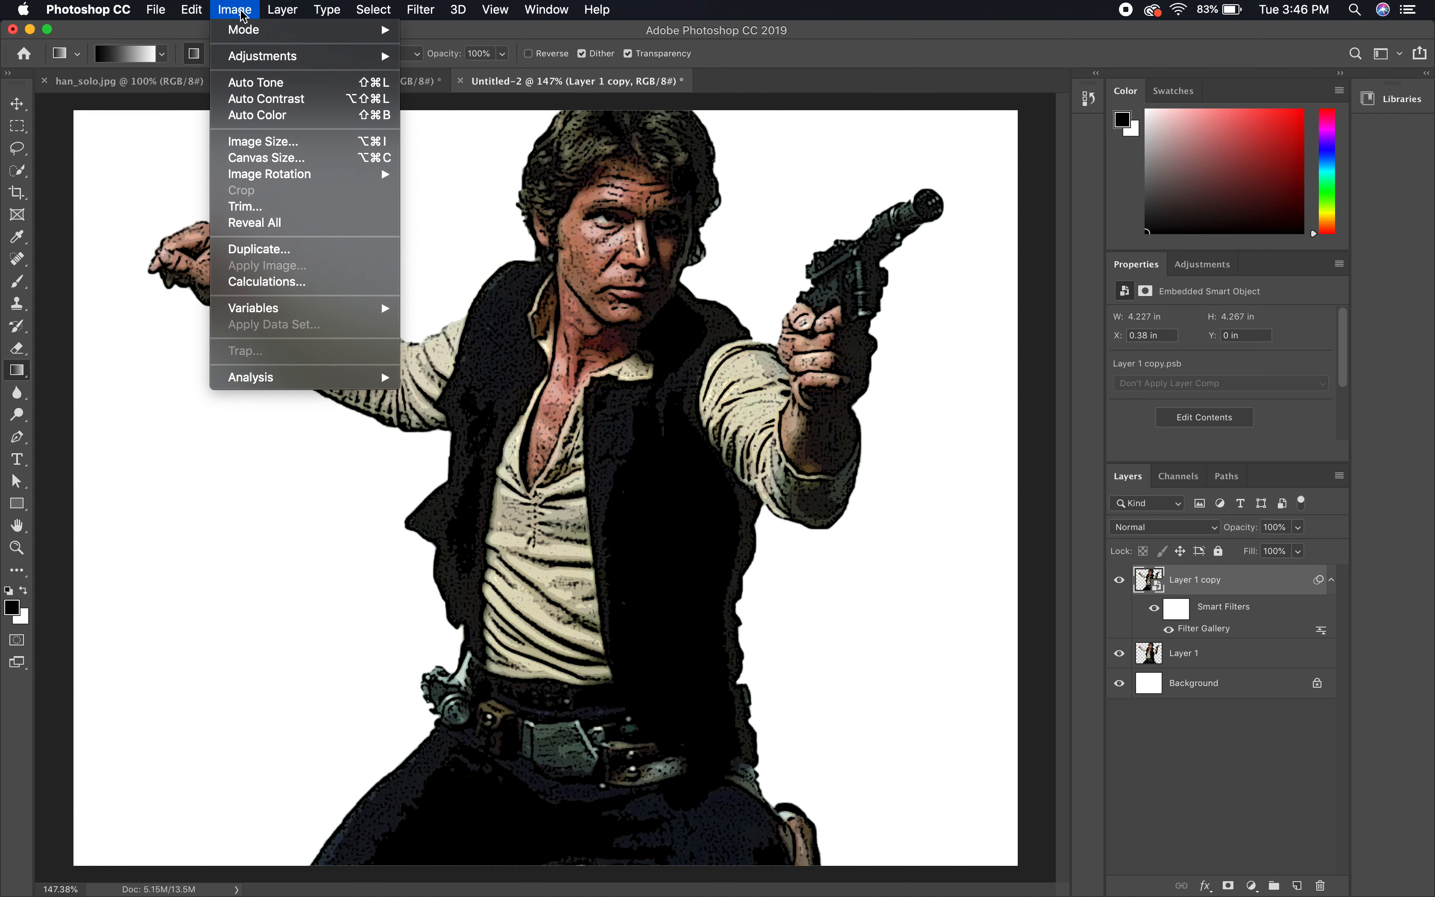
mouse_move(248, 62)
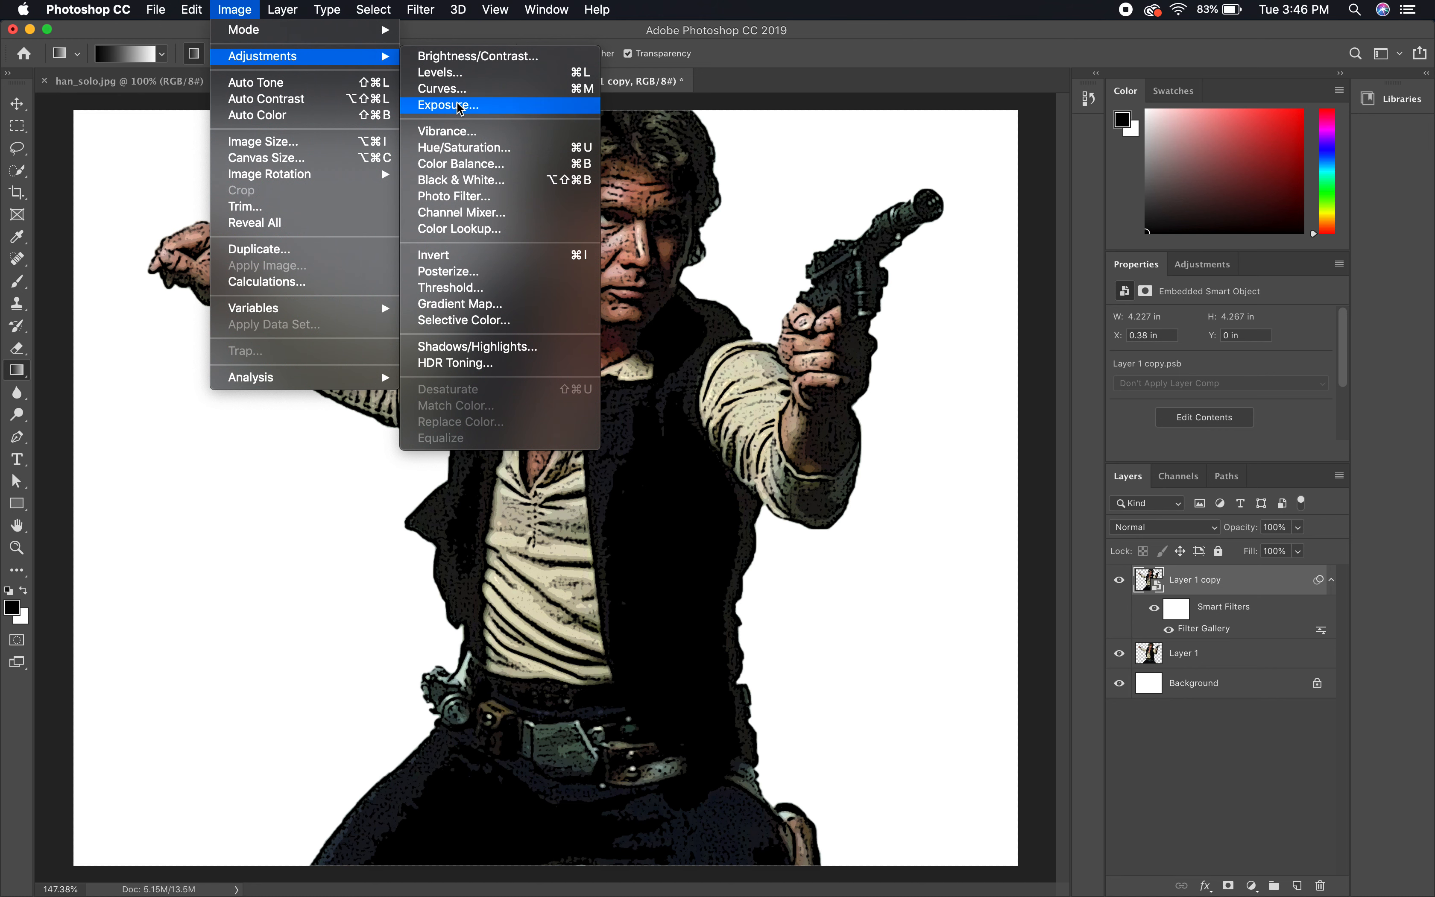
click(455, 288)
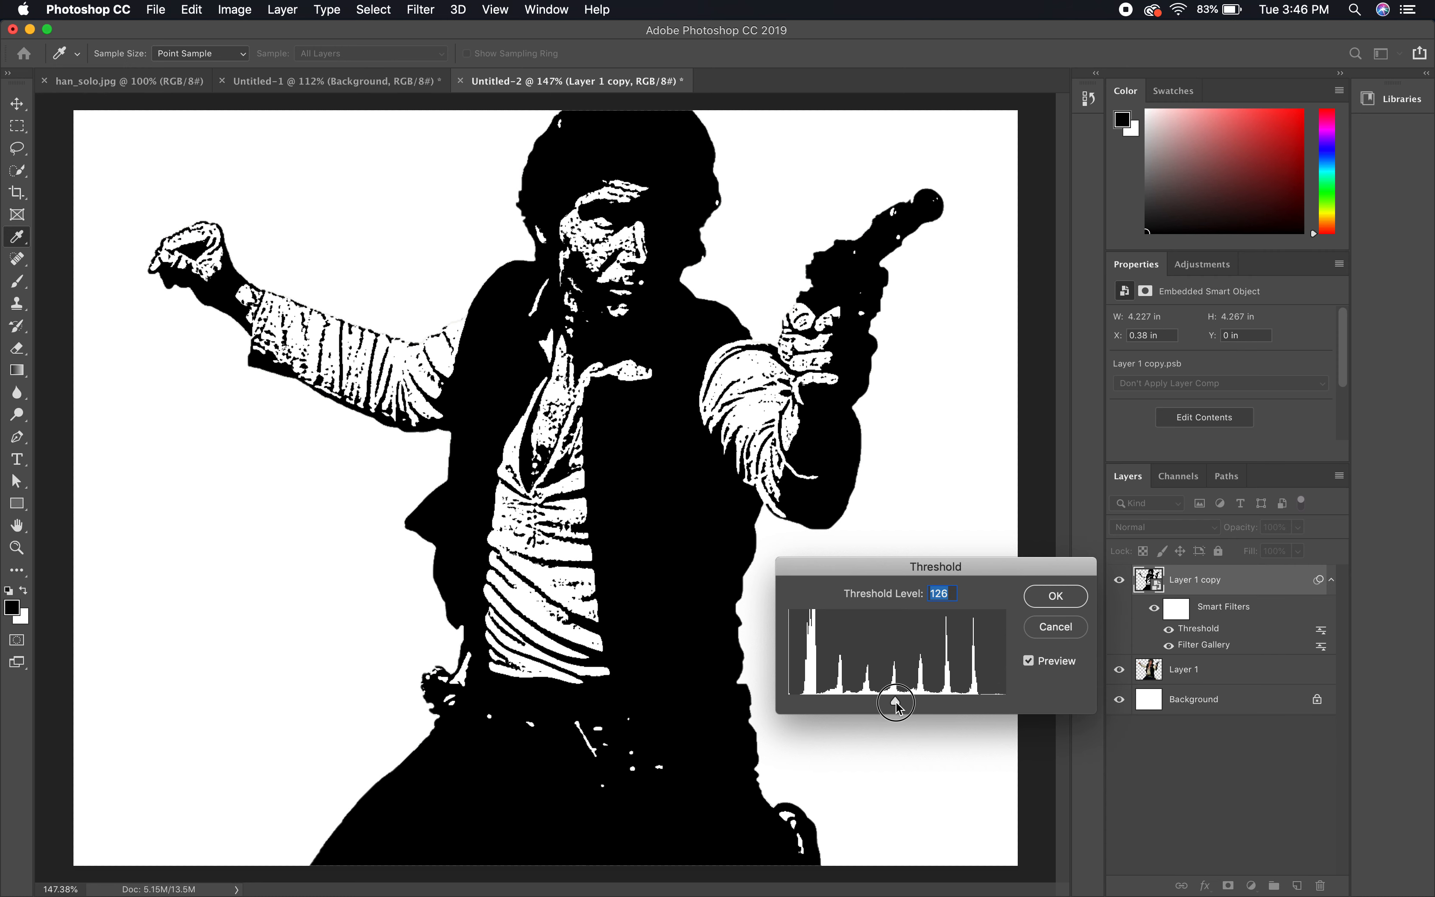
drag(896, 705, 842, 706)
mouse_move(838, 705)
mouse_down()
mouse_move(823, 705)
mouse_move(883, 705)
mouse_move(848, 705)
mouse_up()
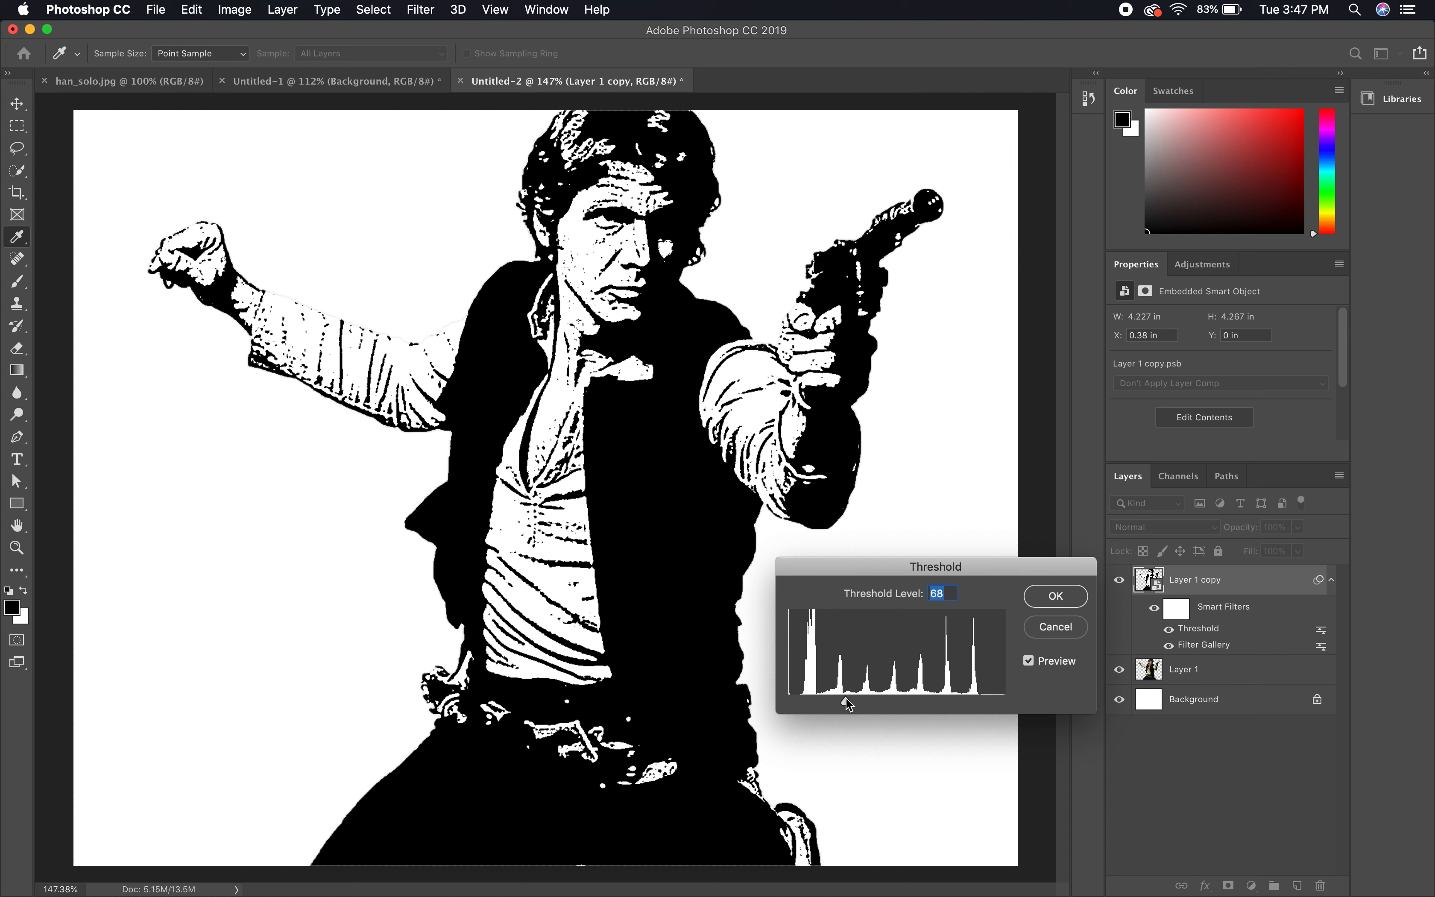
drag(847, 703, 842, 703)
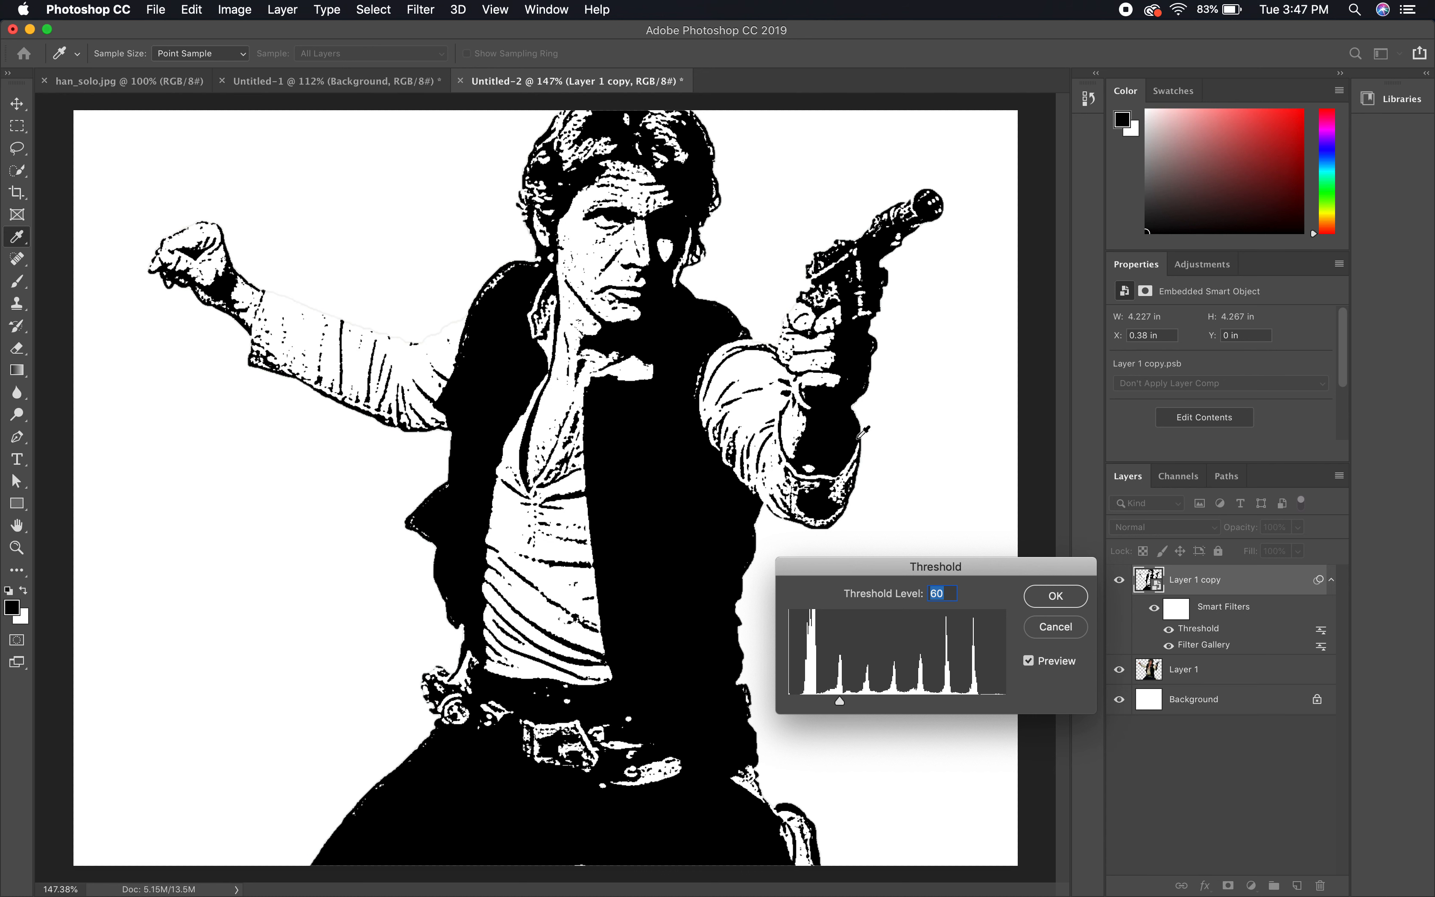
click(1056, 596)
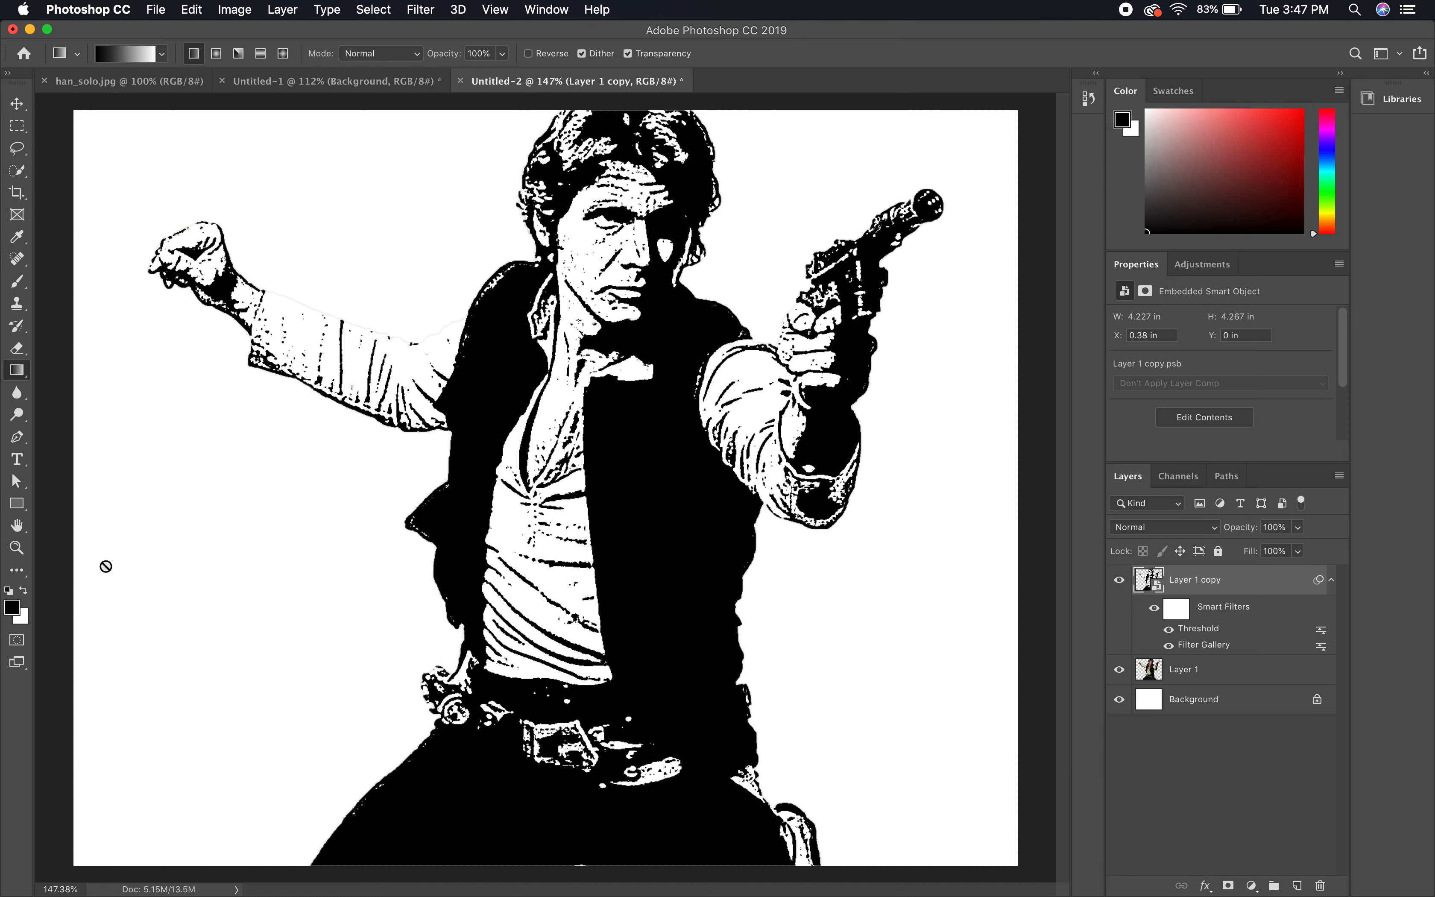
Step: Set the foreground color to a neutral gray with 0% saturation and 50% brightness (808080)
click(14, 611)
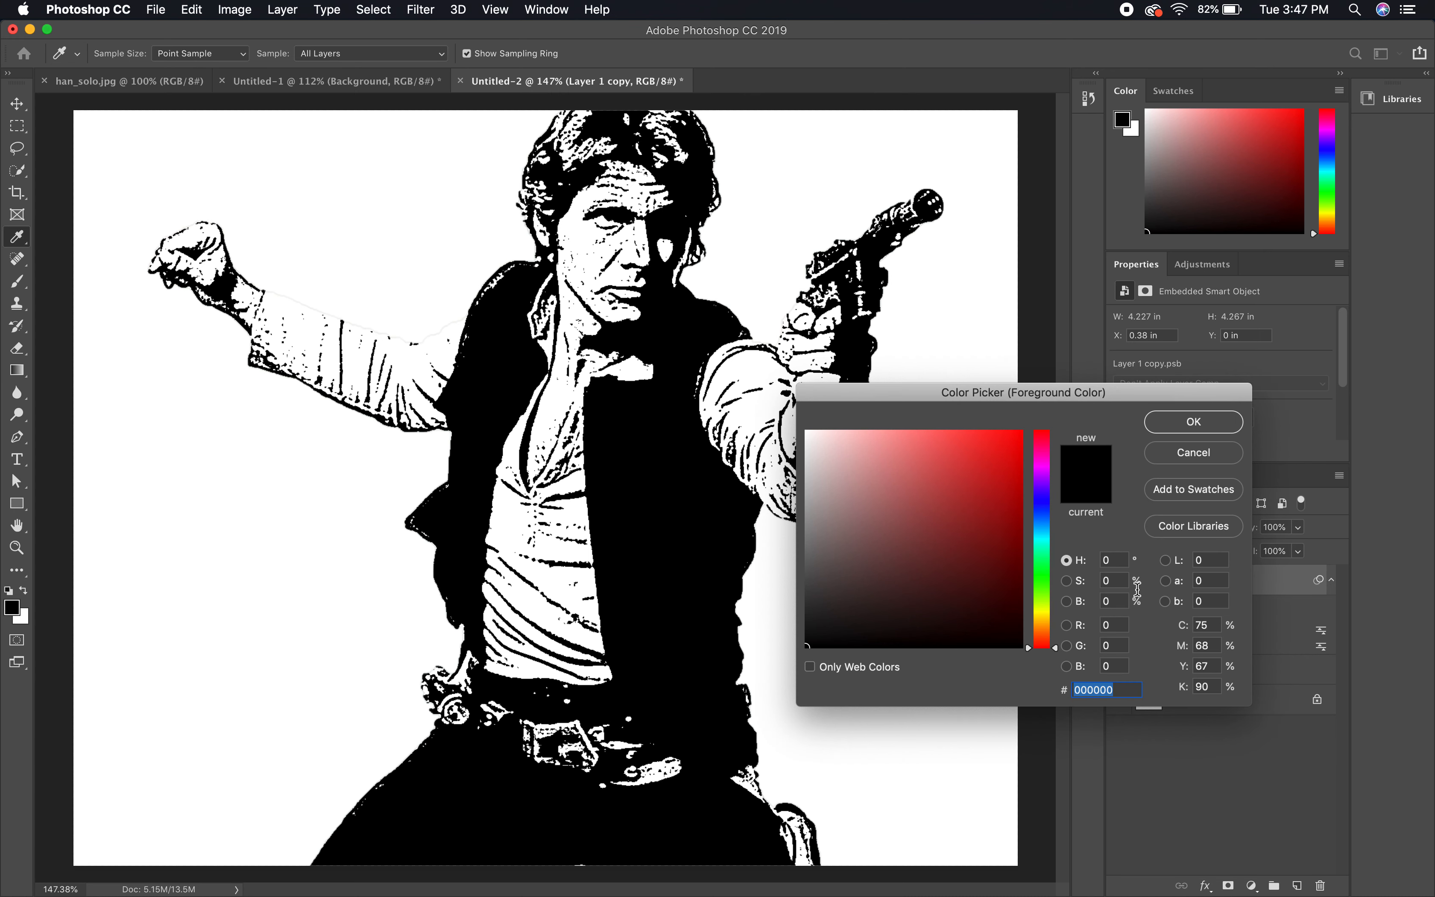
click(1115, 600)
text(50)
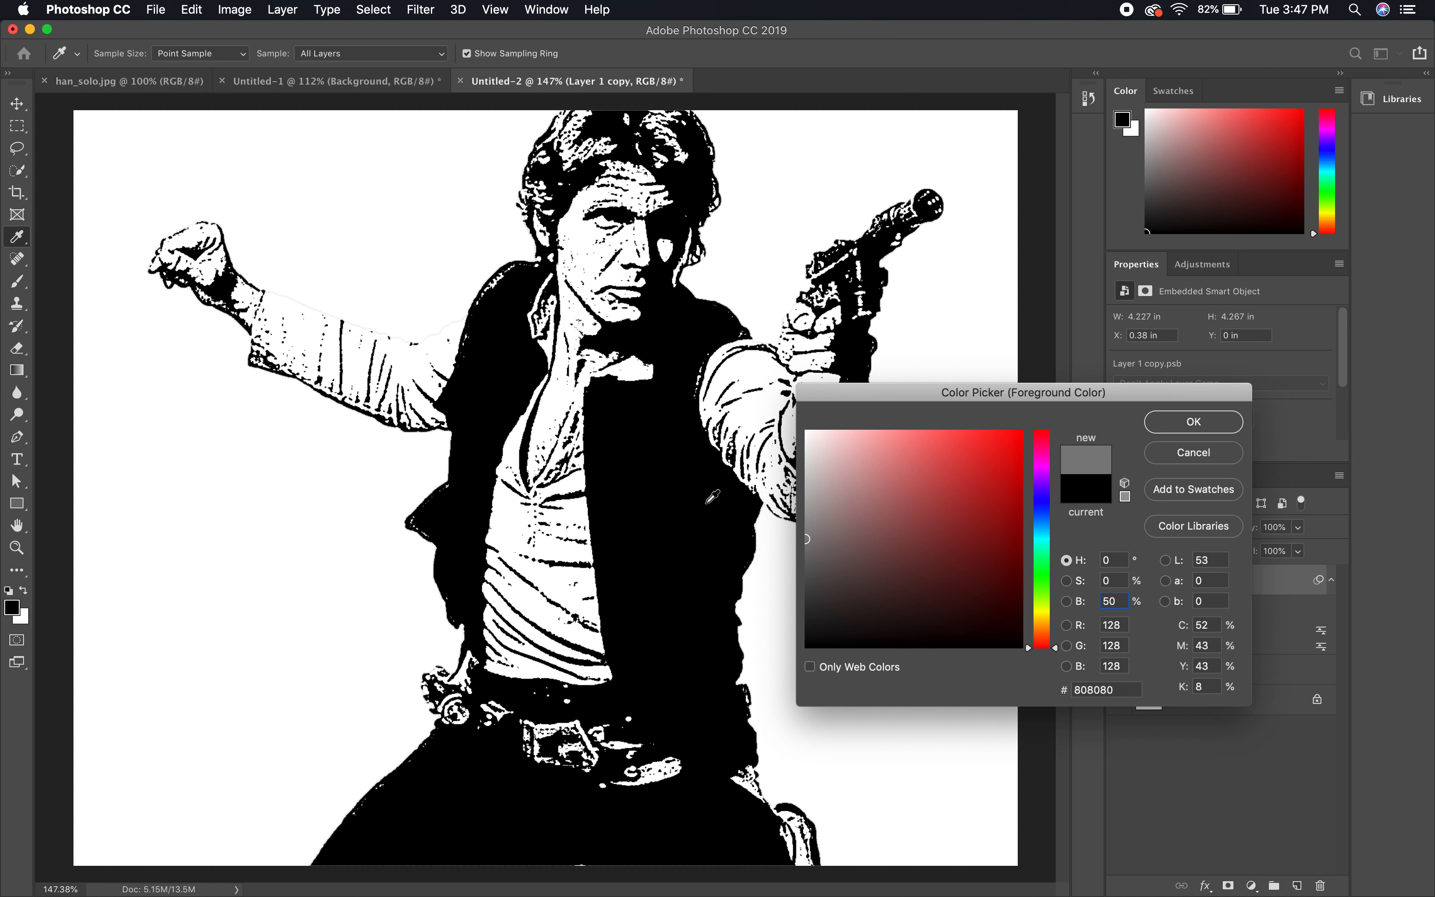
click(1194, 422)
key(g)
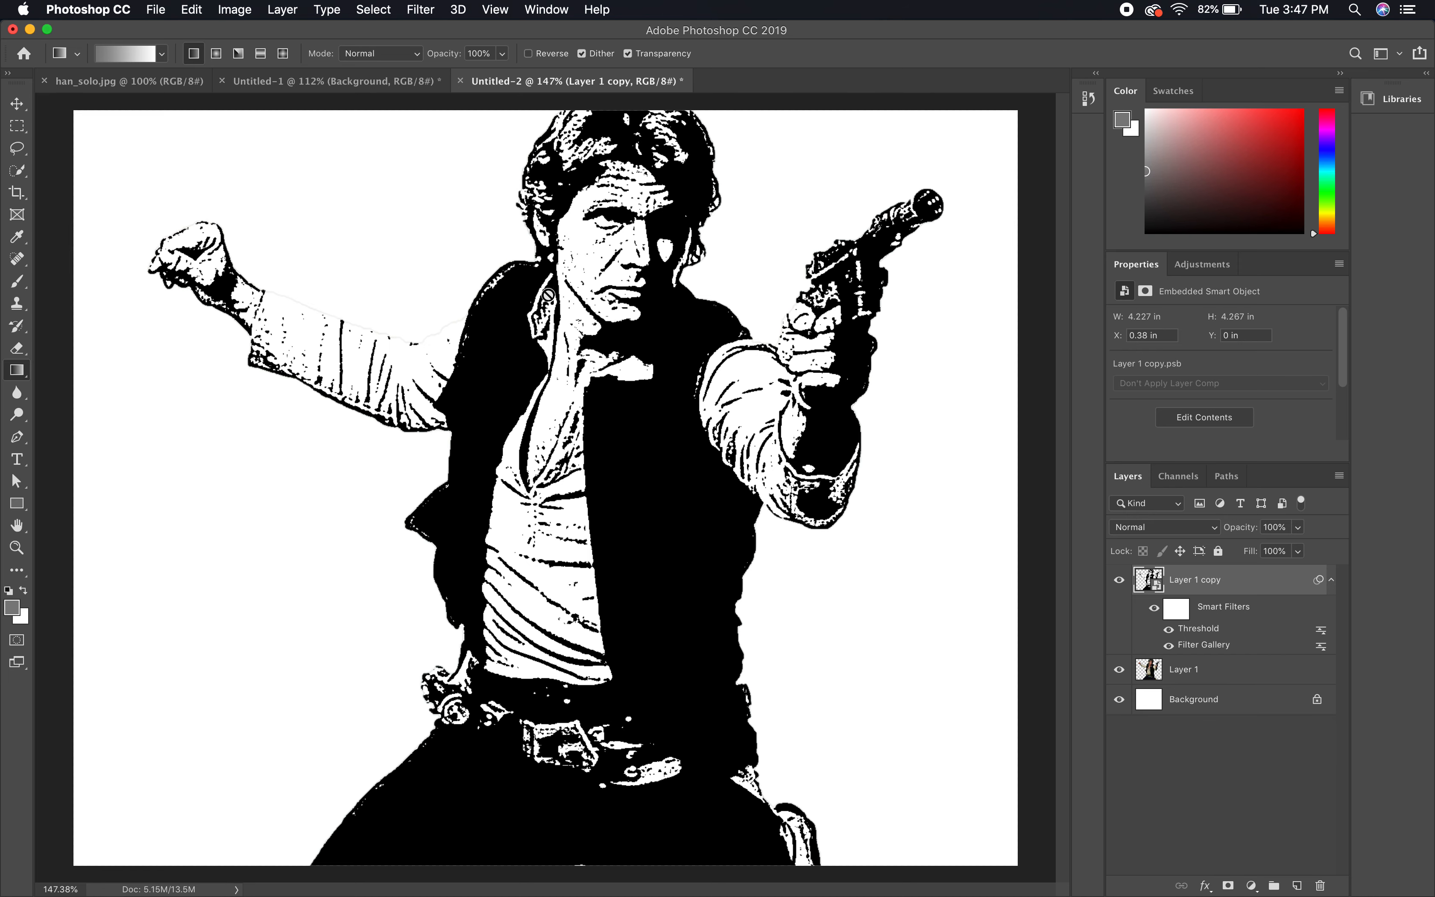
Step: Start the Oil Paint filter on the Smart Object layer and show the figure's open shirt and vest in its preview
scroll(620, 243, up, 5)
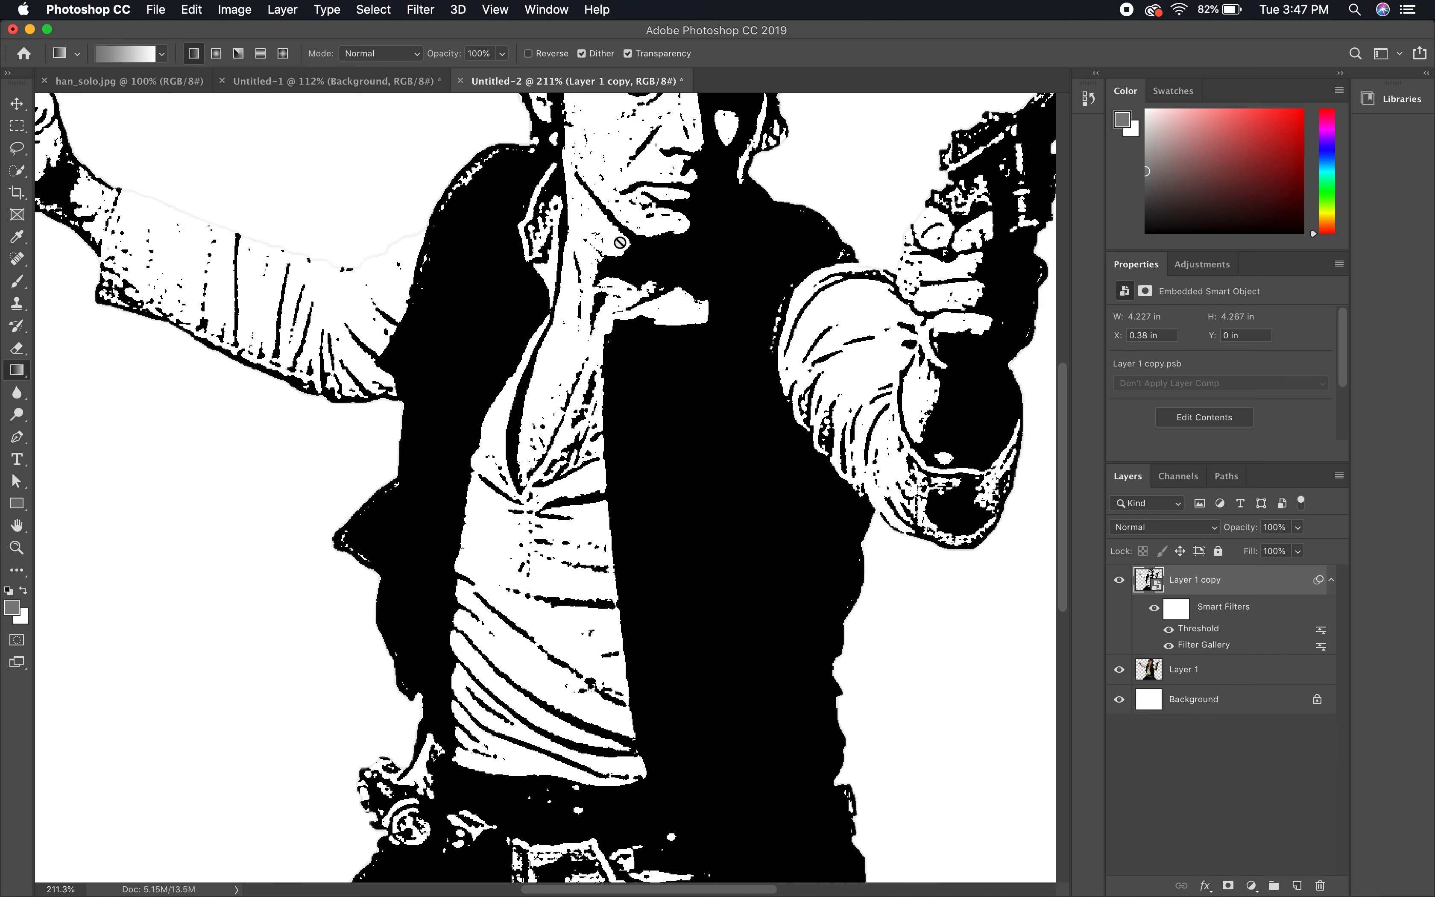
drag(675, 205, 564, 478)
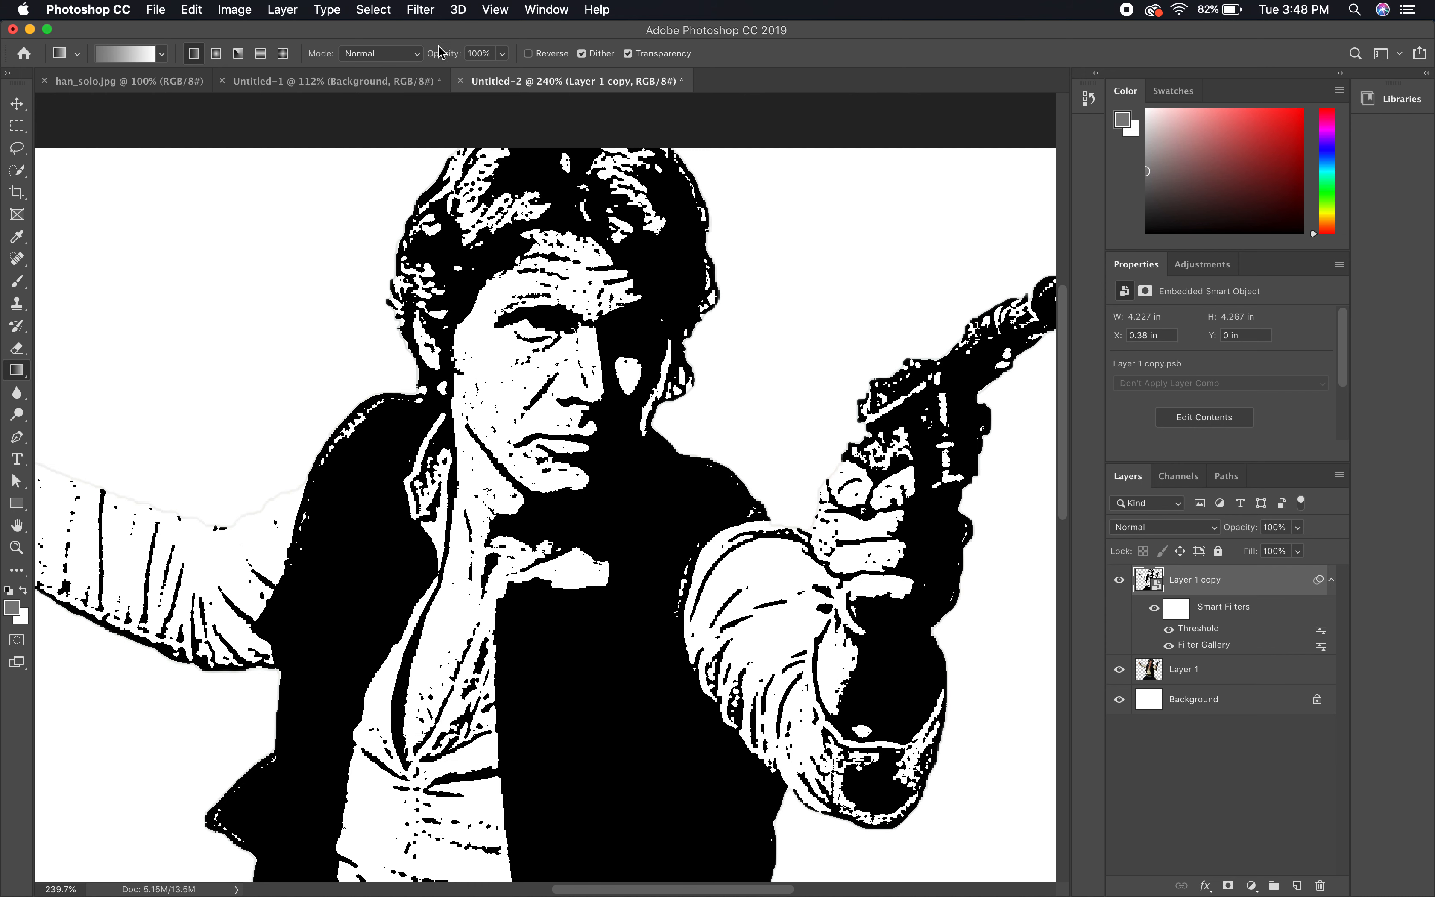
click(423, 10)
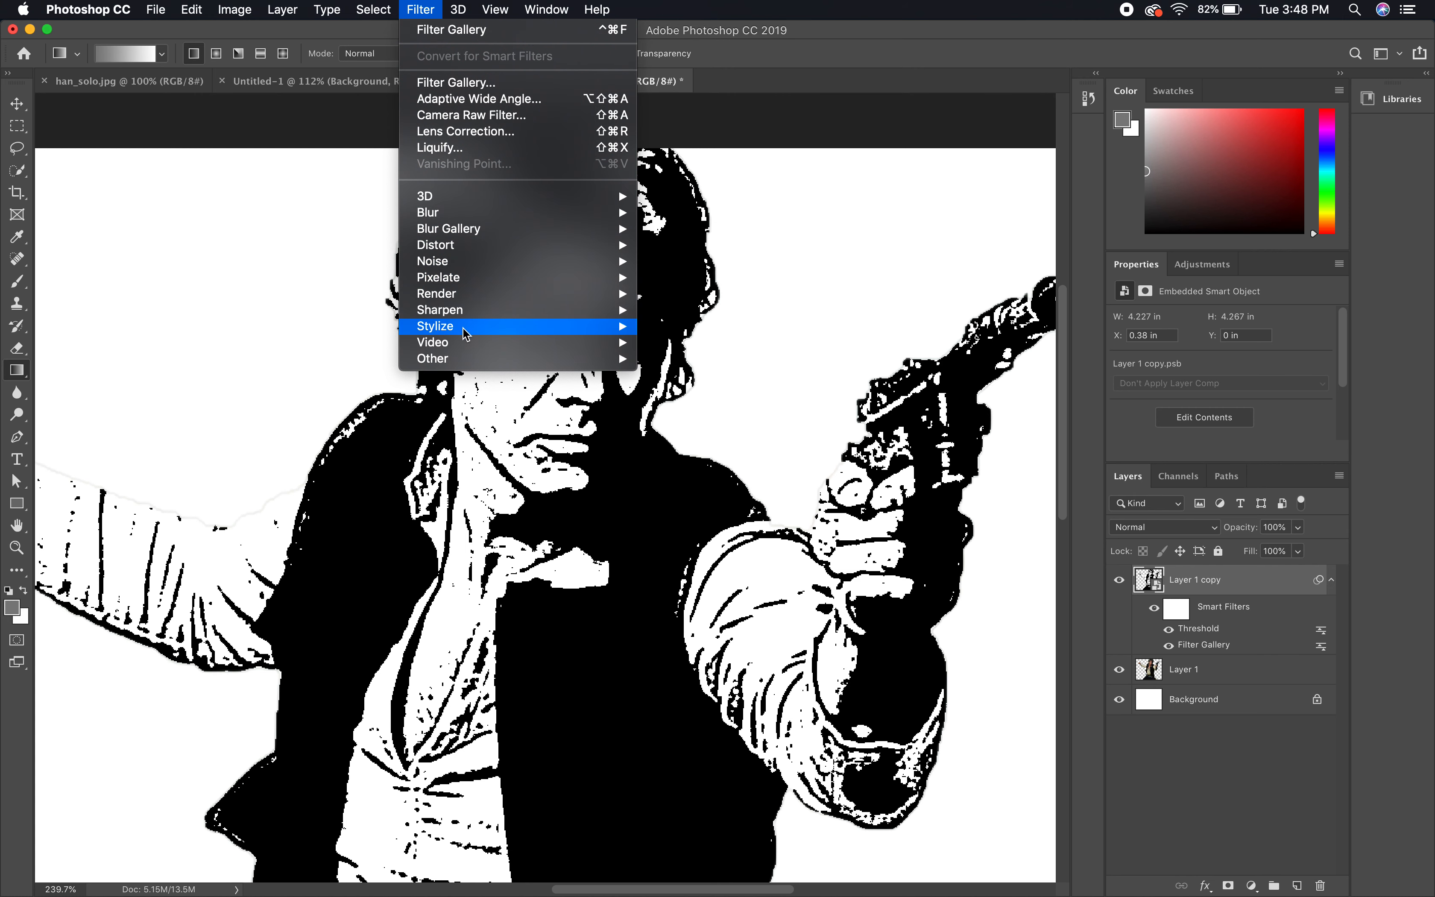
mouse_move(467, 335)
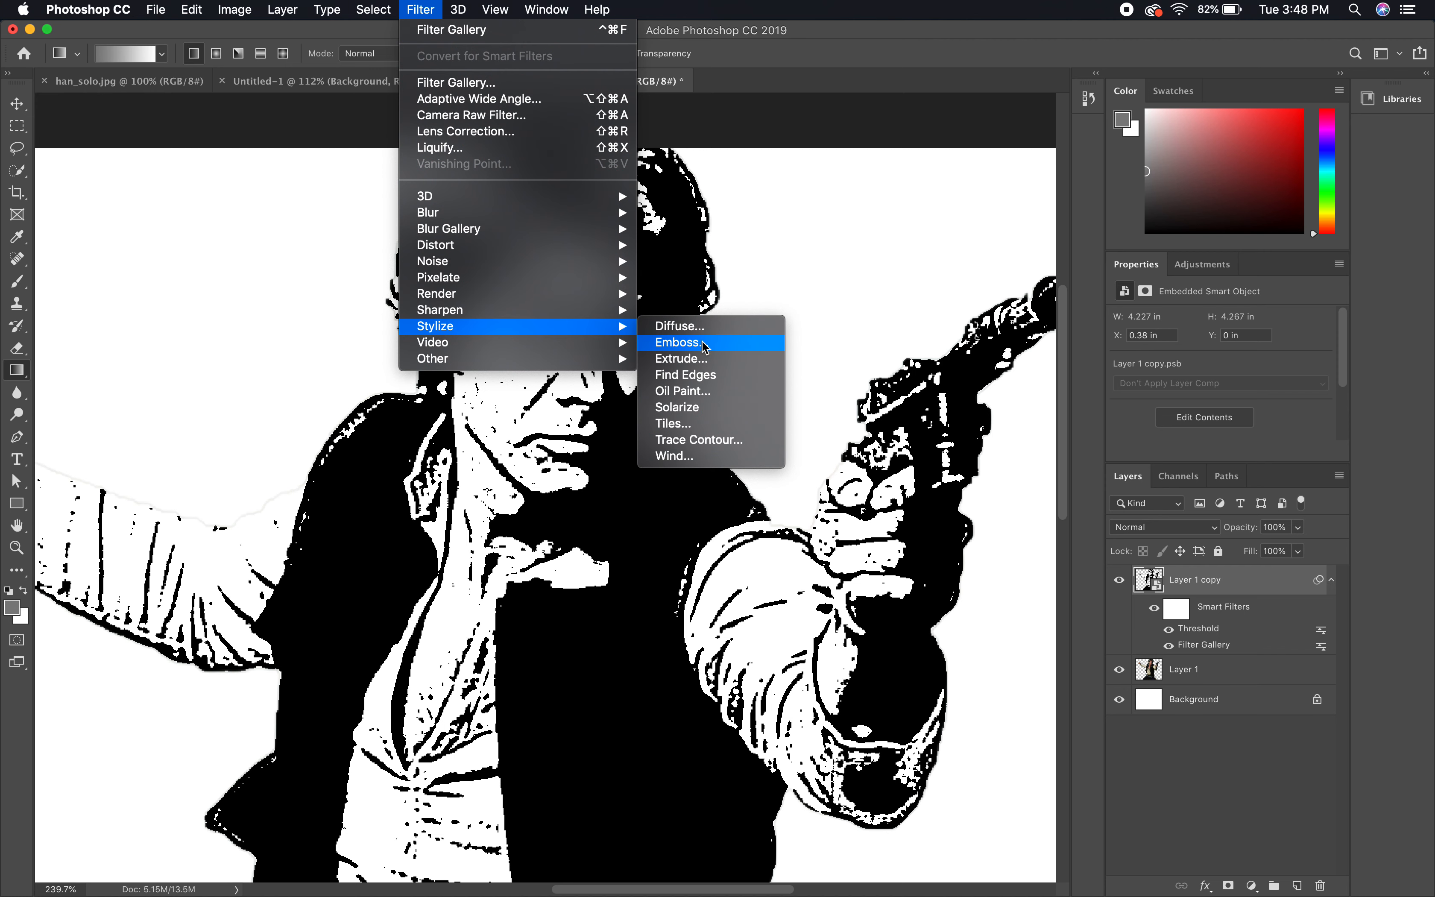
click(686, 391)
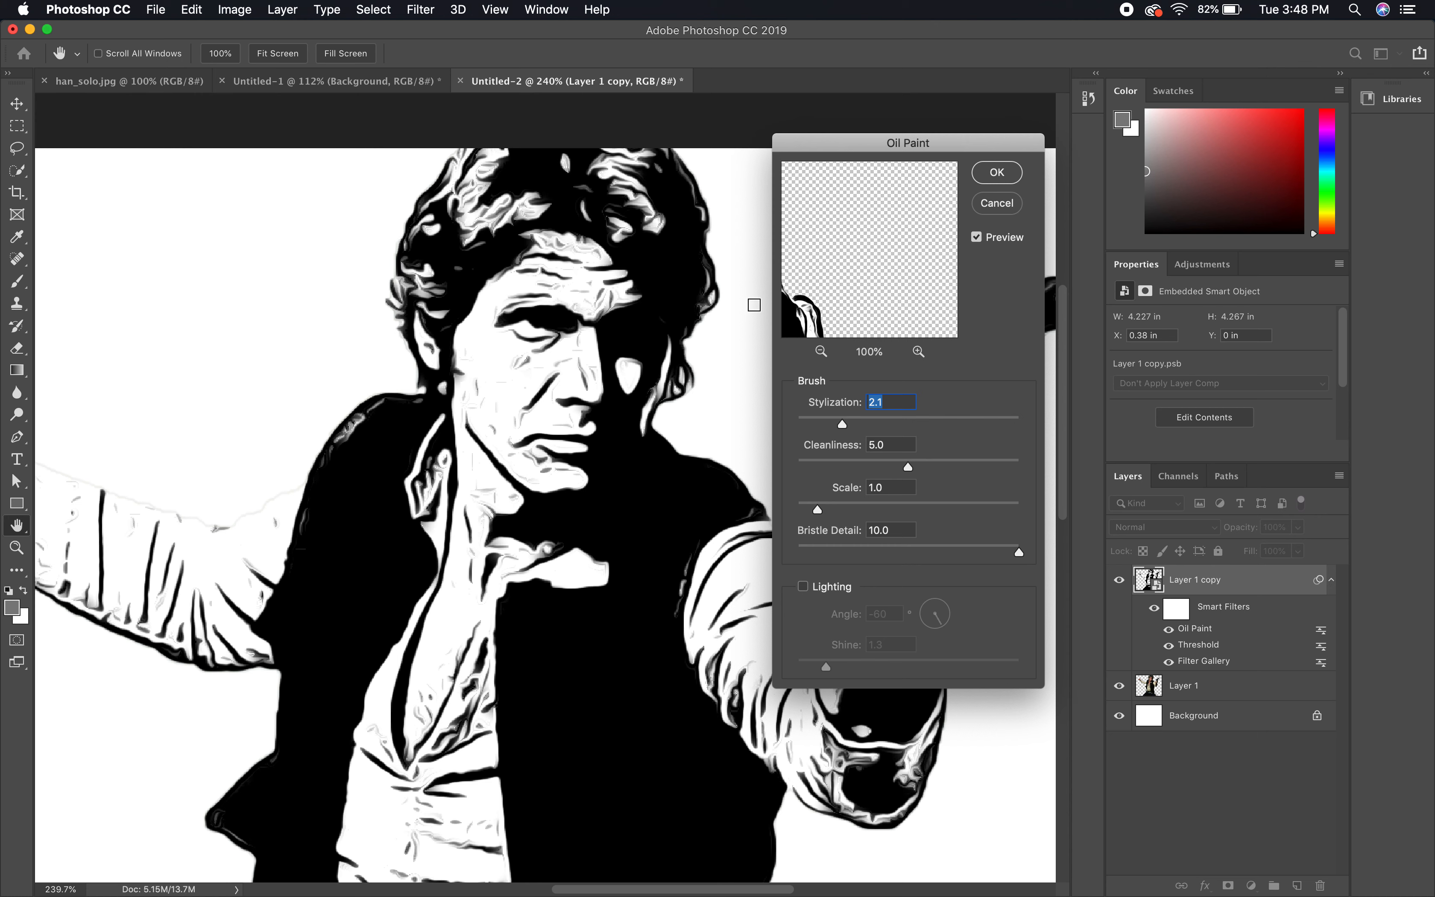
mouse_move(812, 312)
mouse_down()
mouse_move(878, 233)
mouse_move(933, 249)
mouse_up()
mouse_move(842, 300)
mouse_down()
mouse_move(938, 298)
mouse_move(934, 286)
mouse_move(876, 259)
mouse_move(888, 414)
mouse_up()
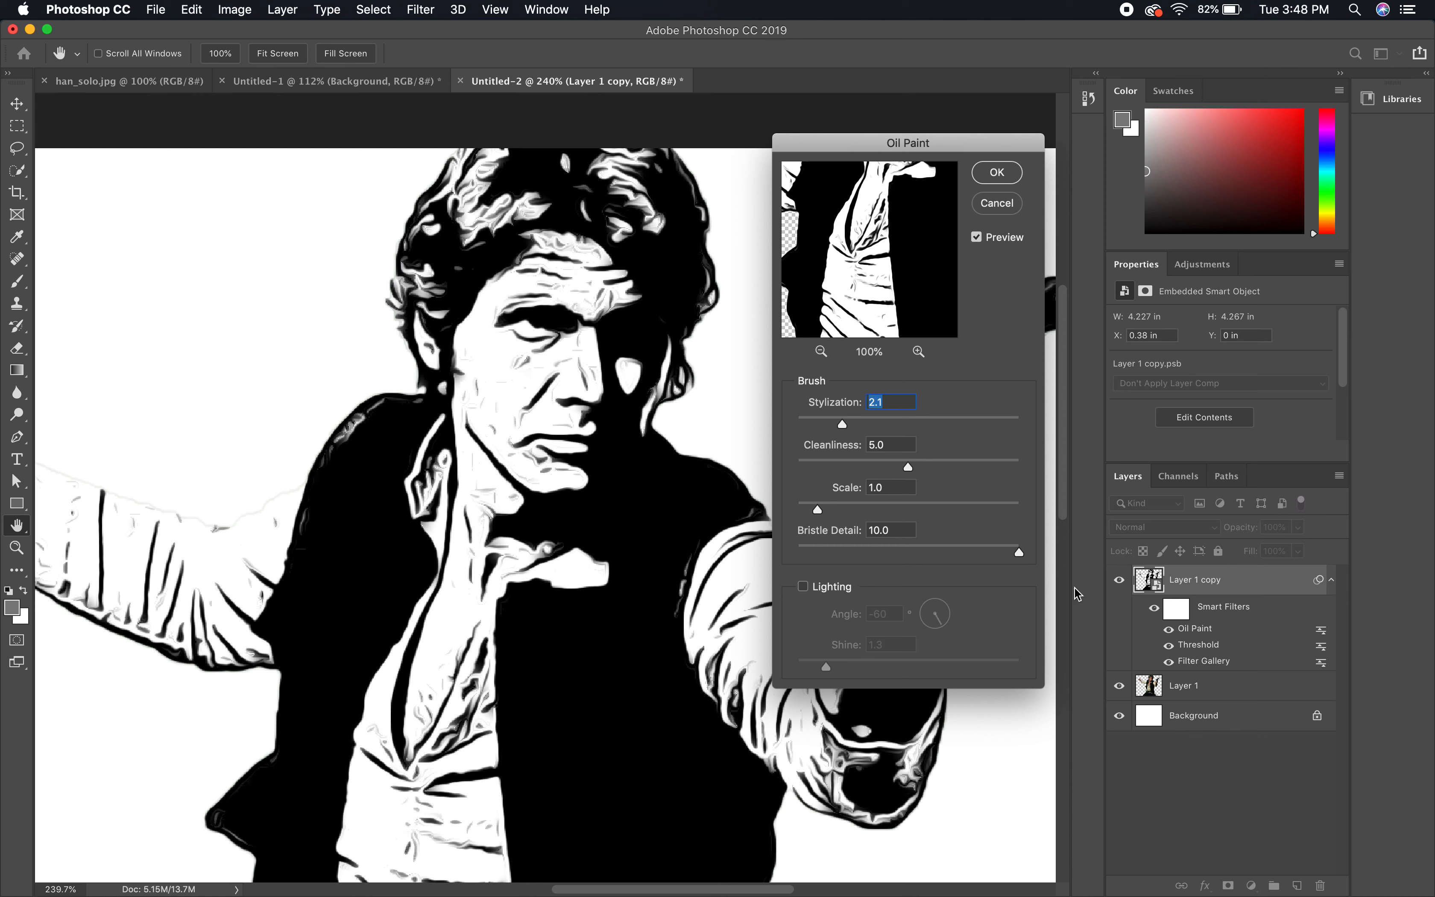
Step: Set the Oil Paint filter's stylization to 3.0 and cleanliness to 3.8, then apply it to the Smart Object layer
drag(839, 422, 967, 434)
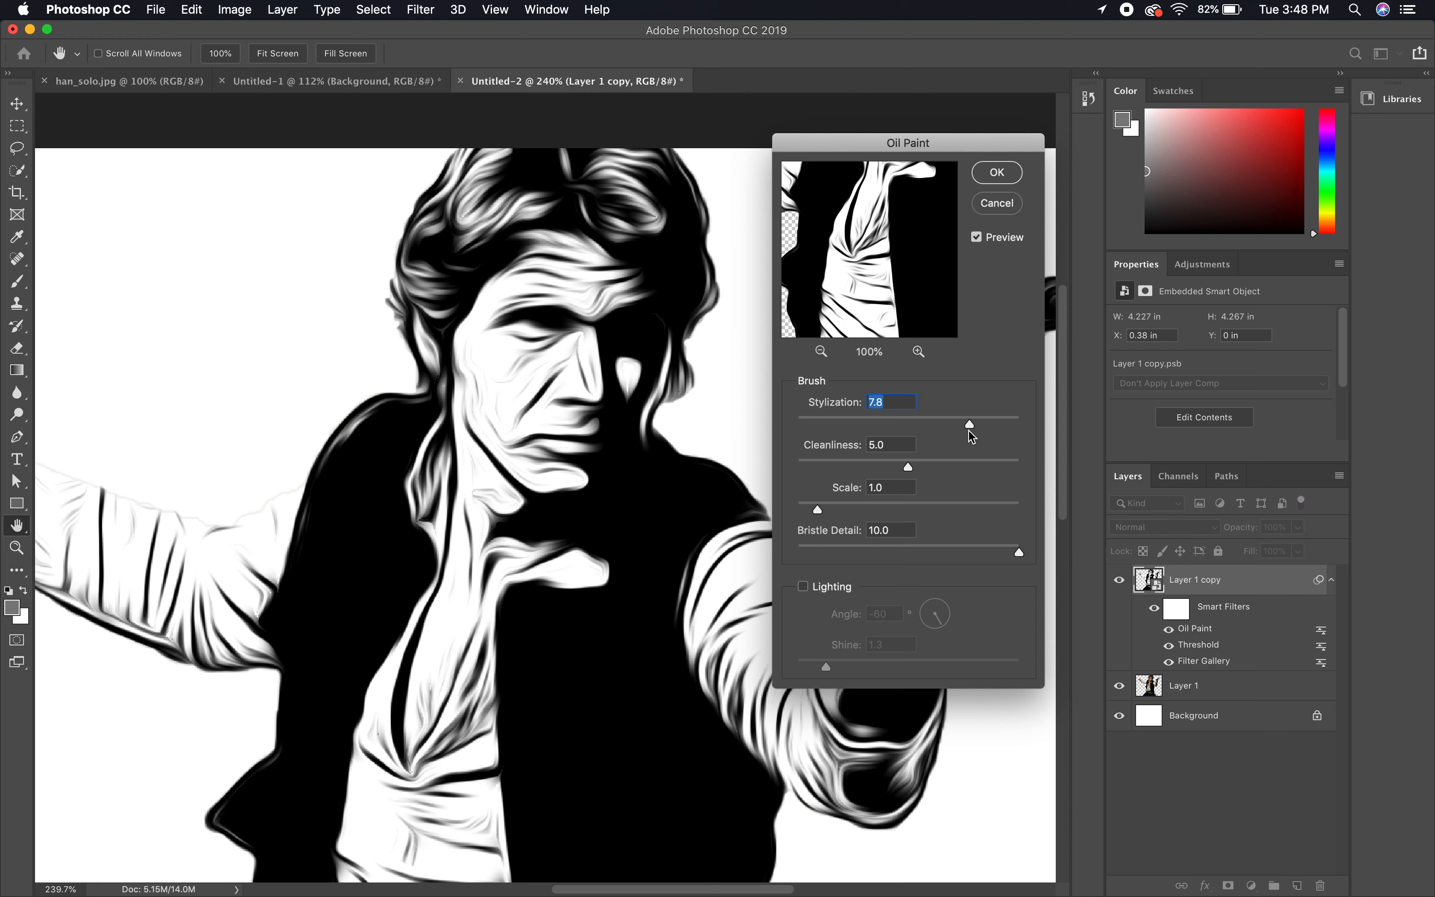
drag(971, 424, 892, 427)
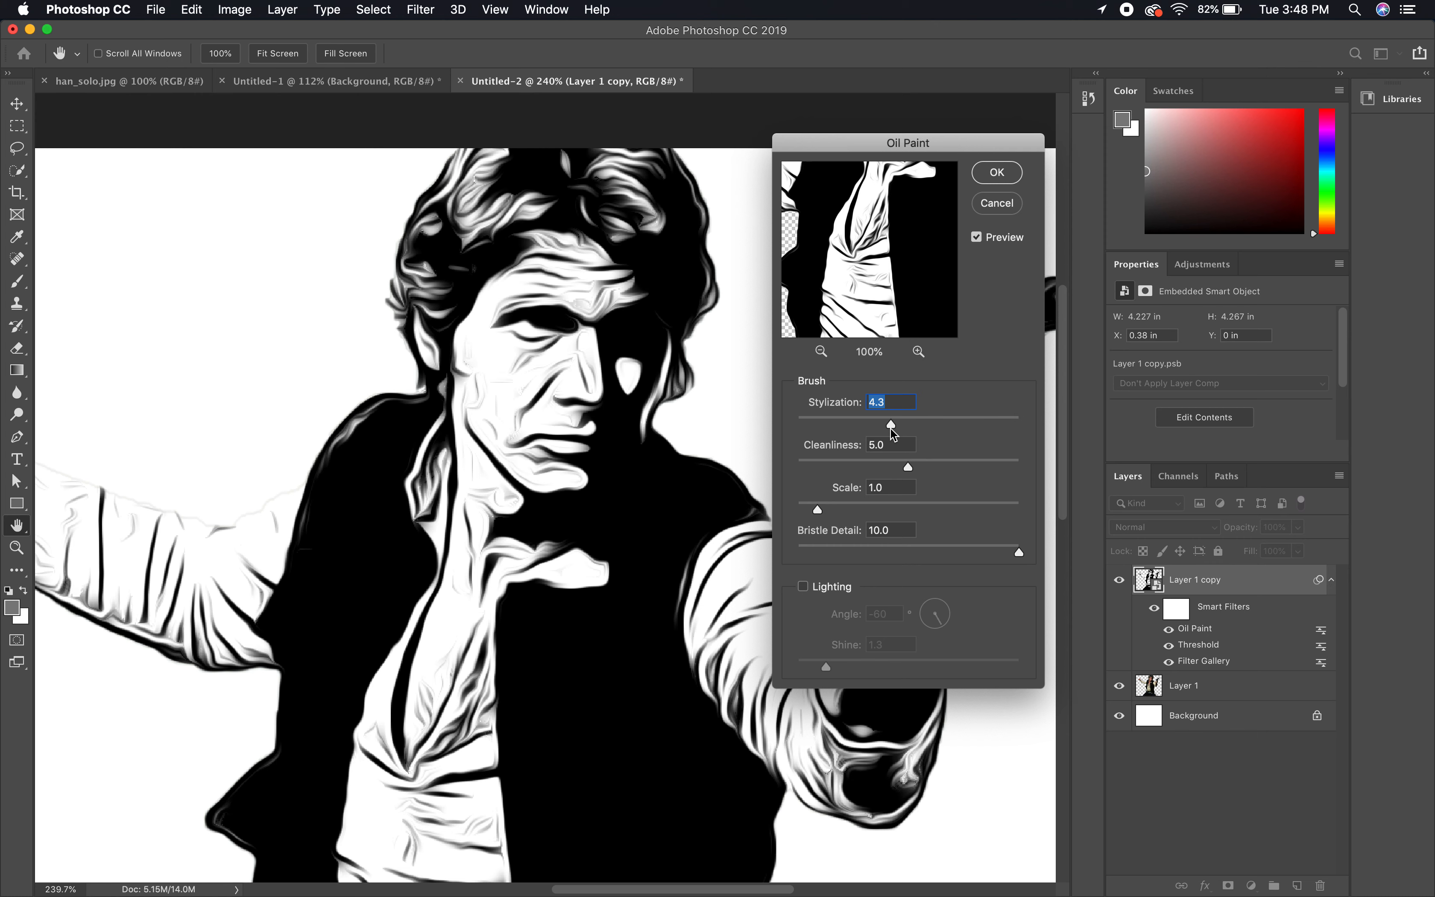
drag(891, 428, 871, 425)
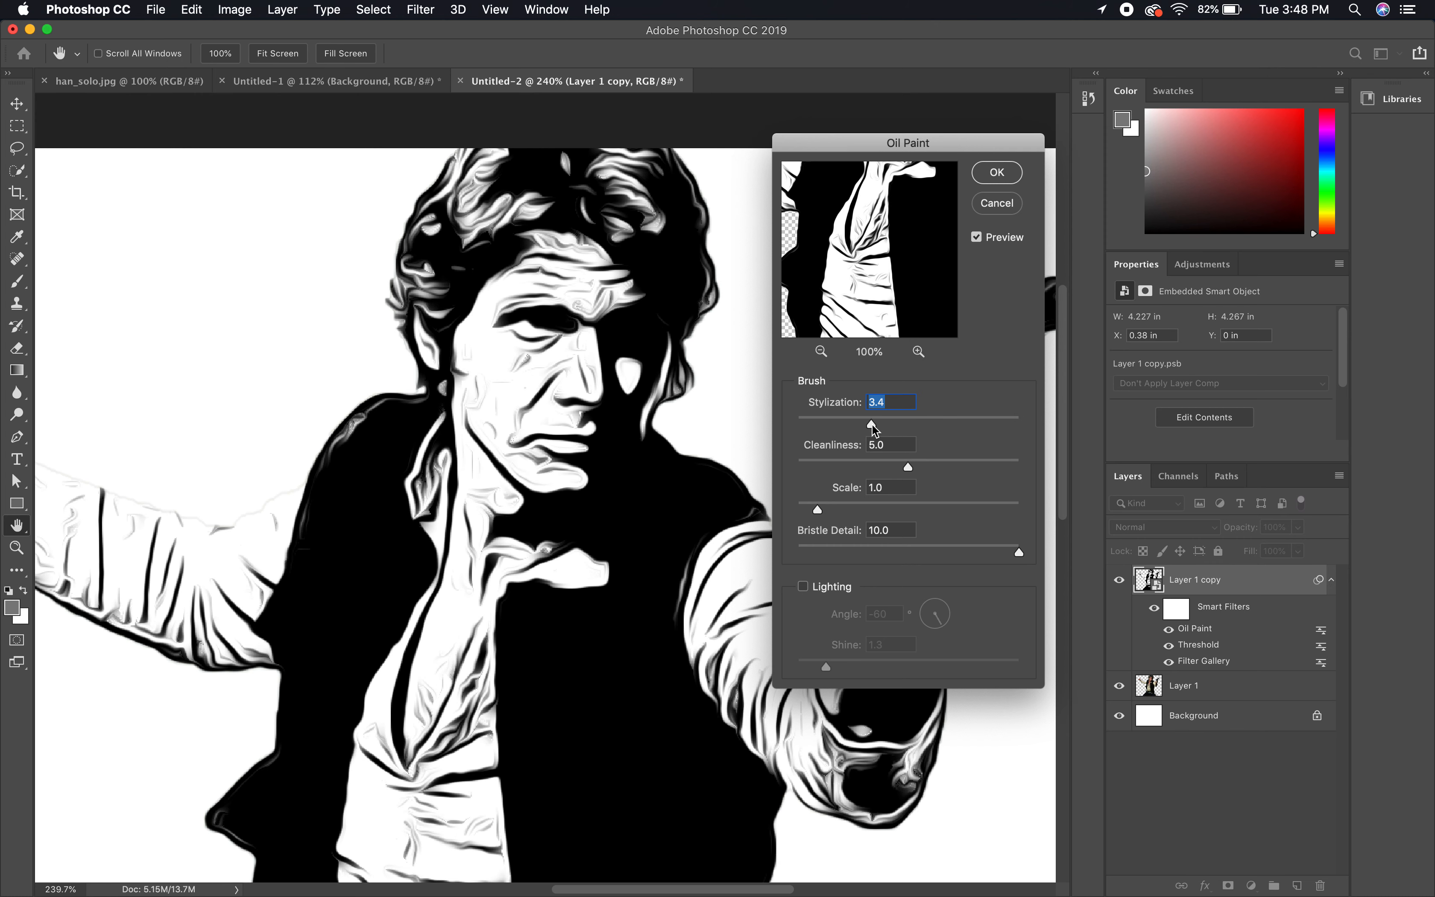
drag(872, 423, 860, 425)
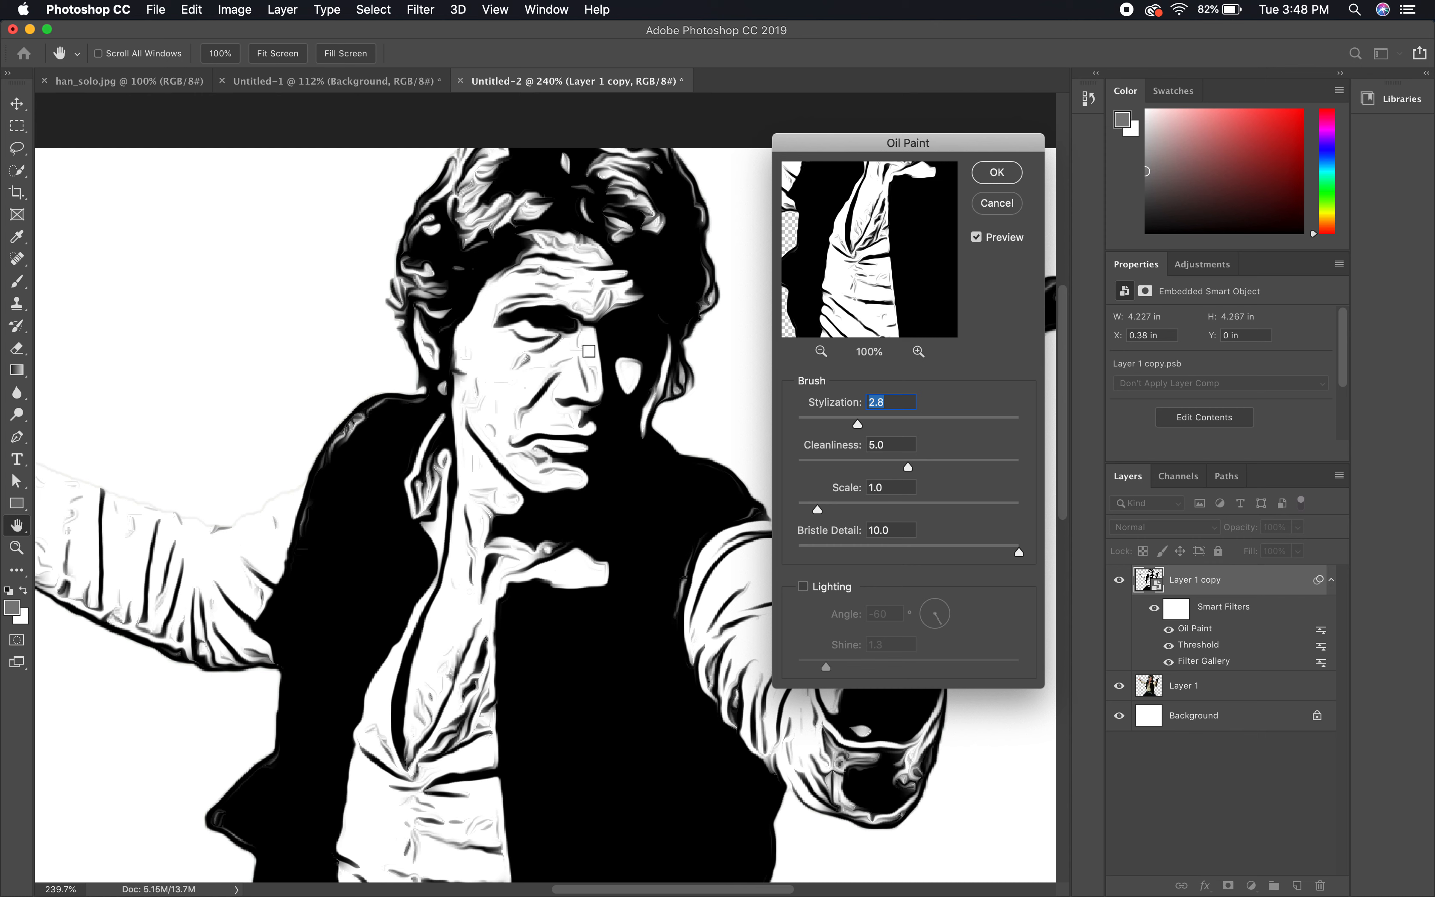
drag(908, 466, 797, 469)
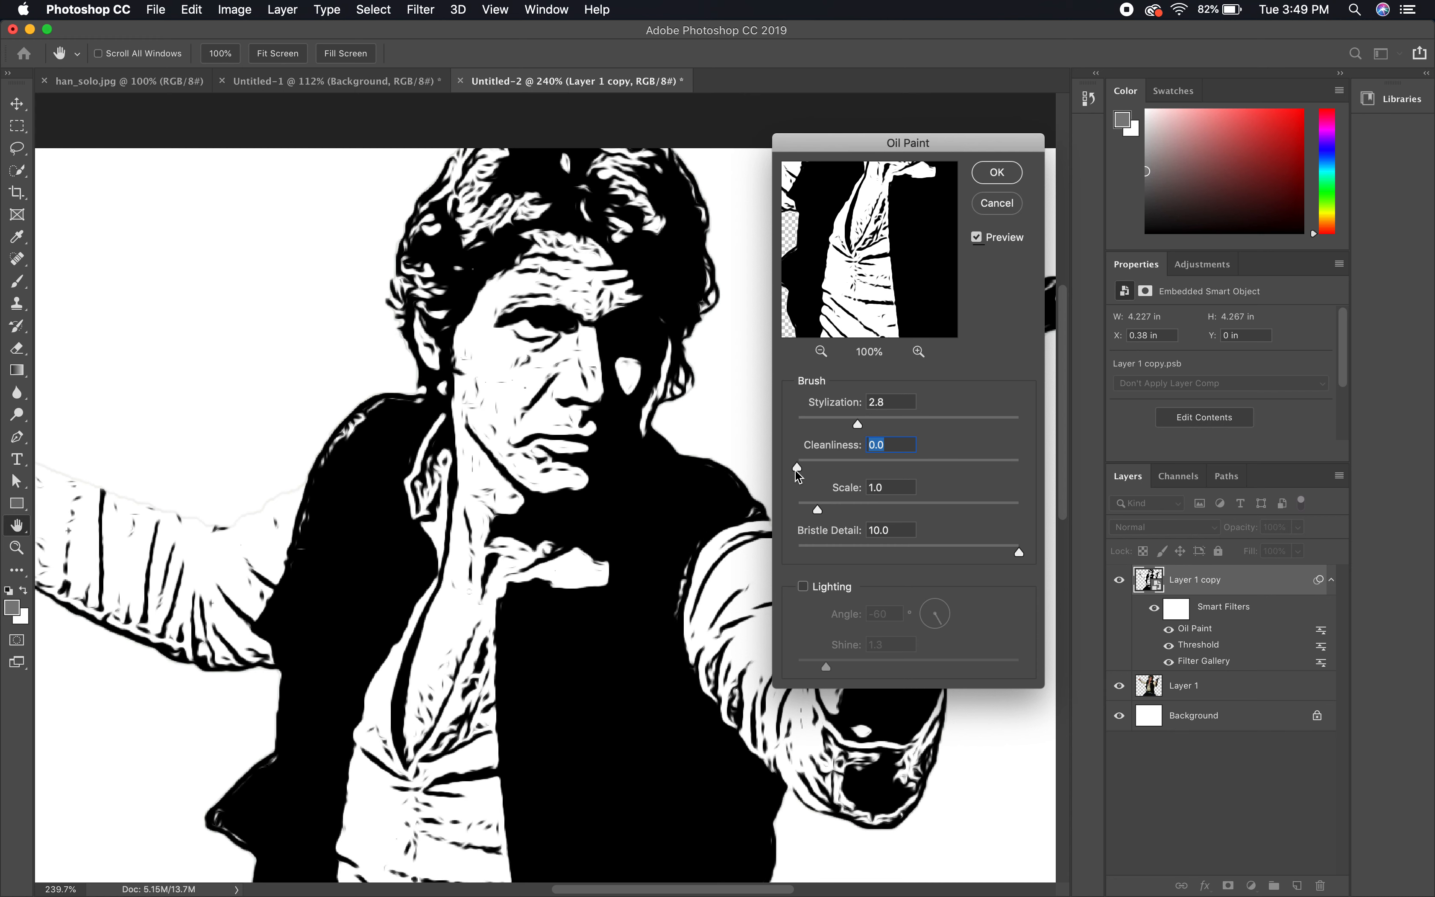
drag(797, 468, 947, 474)
drag(960, 466, 885, 472)
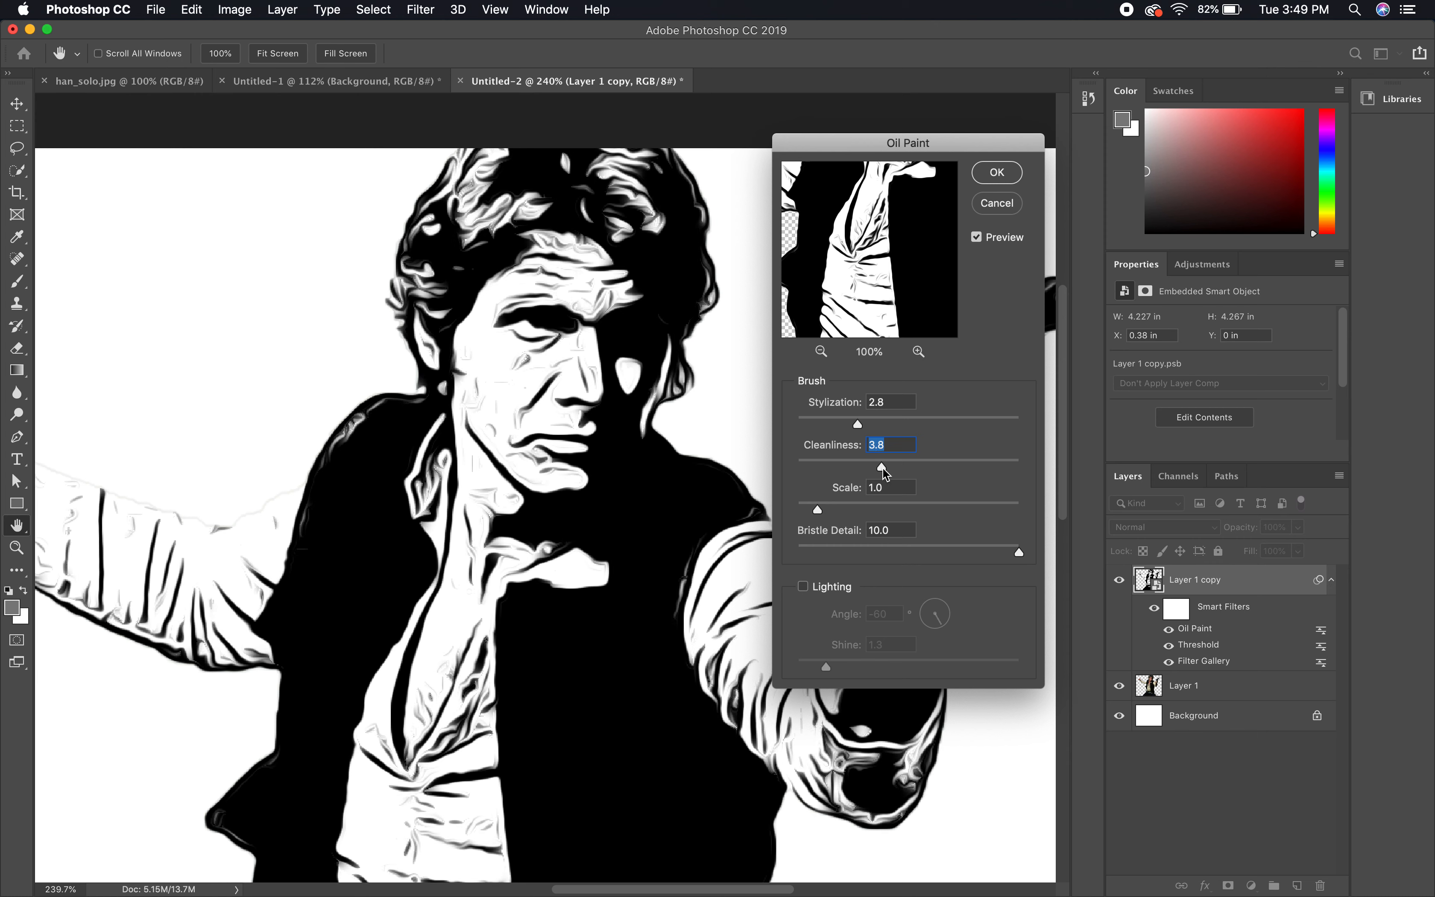
drag(858, 424, 863, 426)
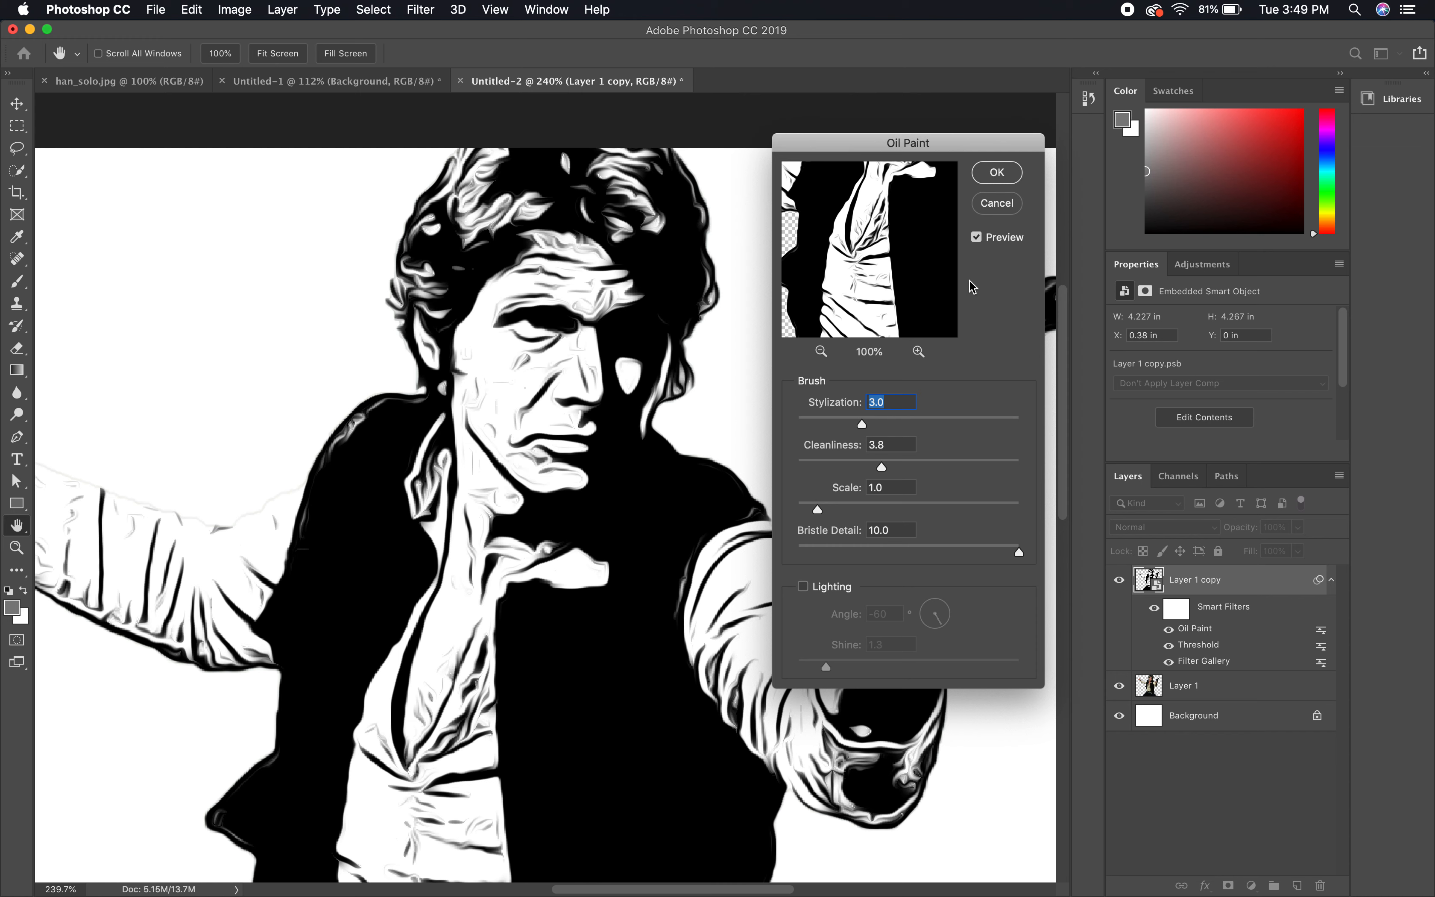
click(996, 173)
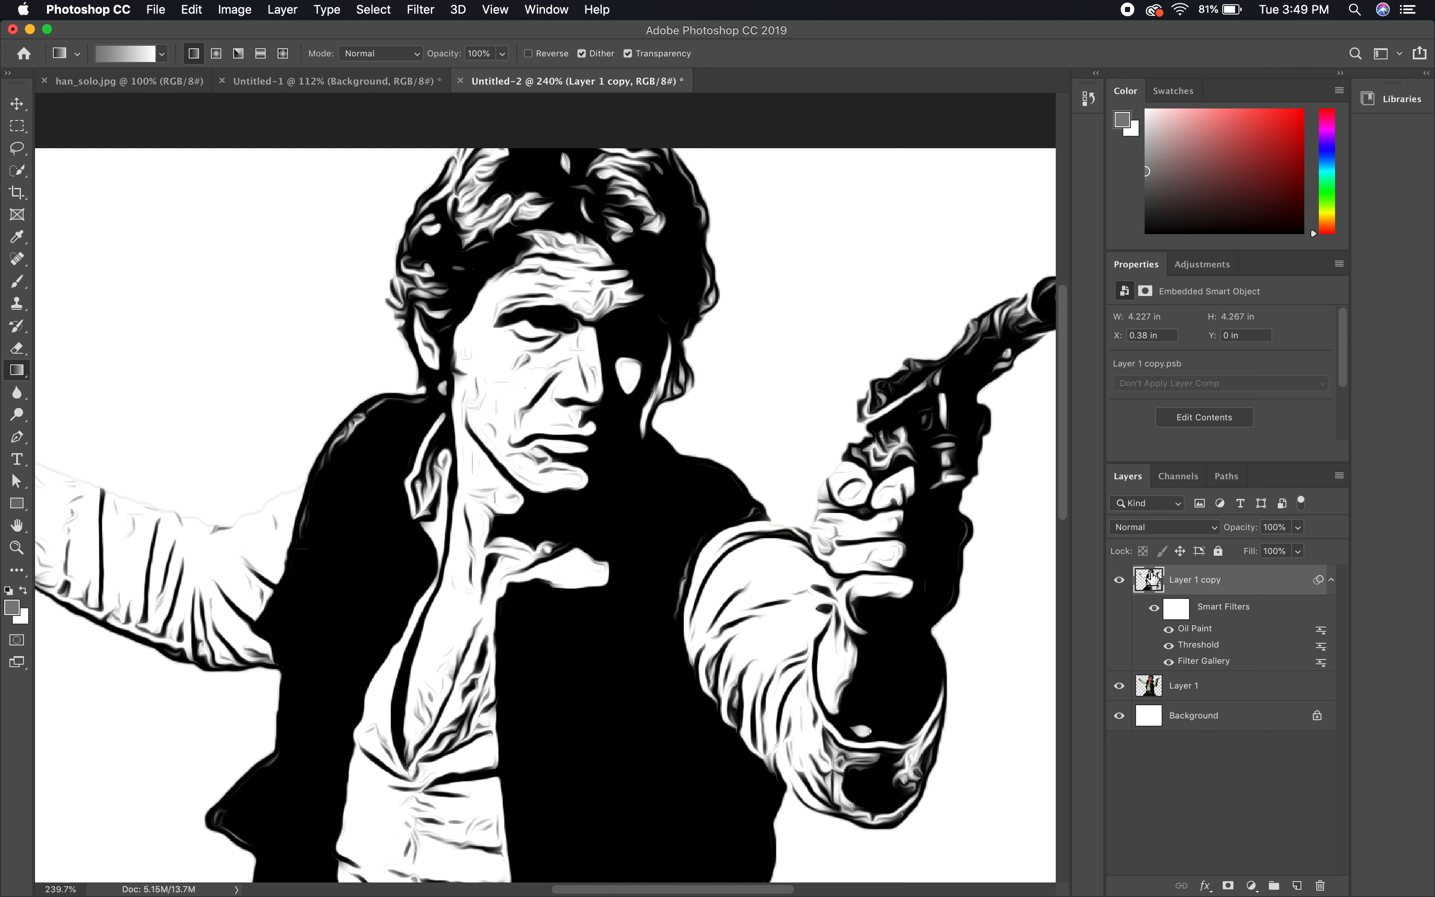
Step: Reopen the Oil Paint smart filter on Layer 1 copy and set its stylization to 2.7
double_click(1196, 628)
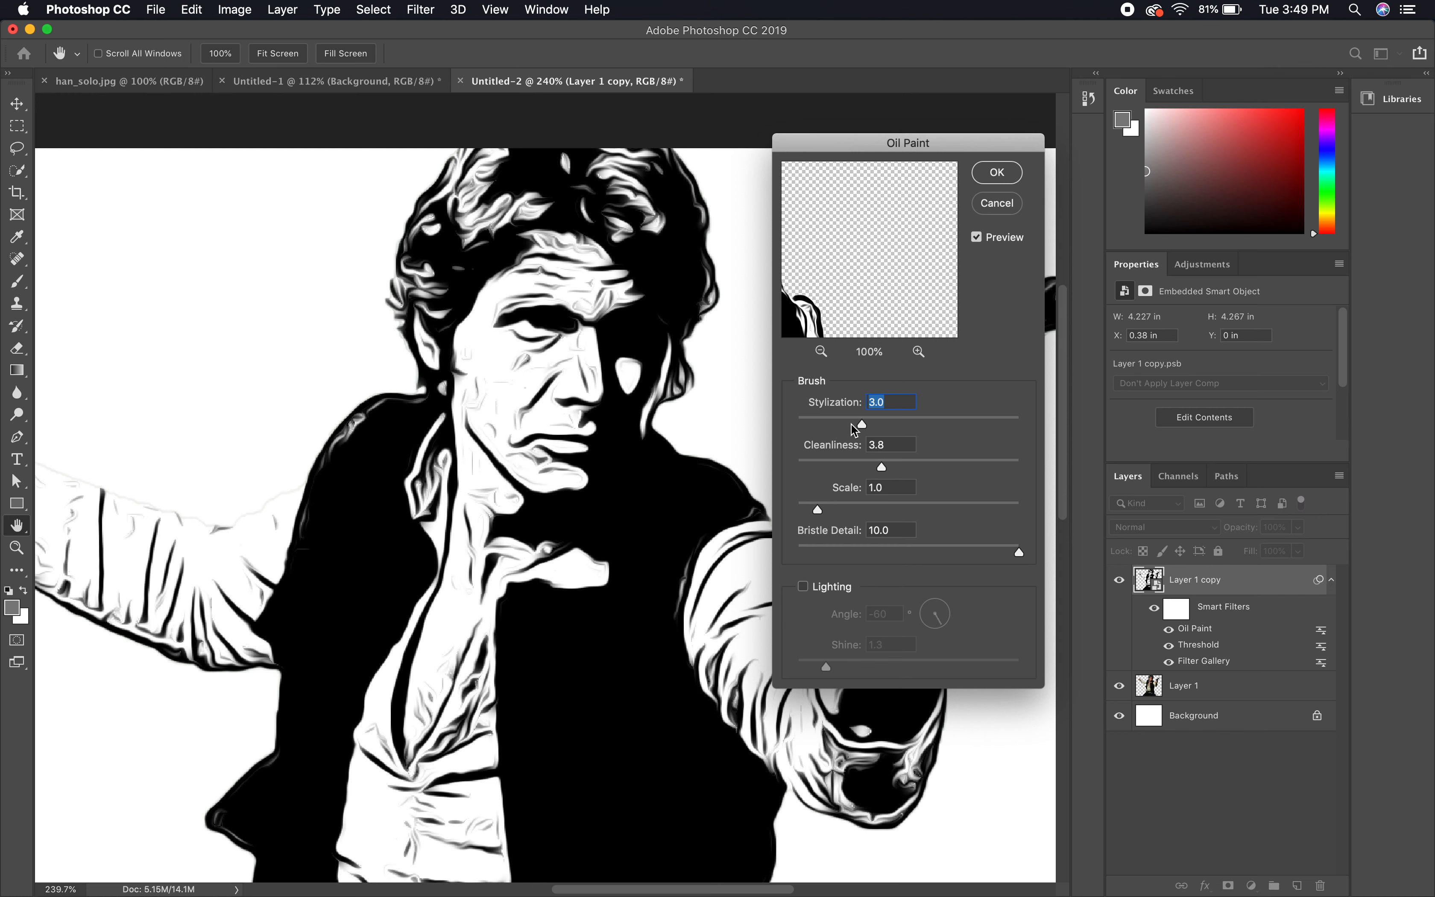
drag(862, 428, 857, 430)
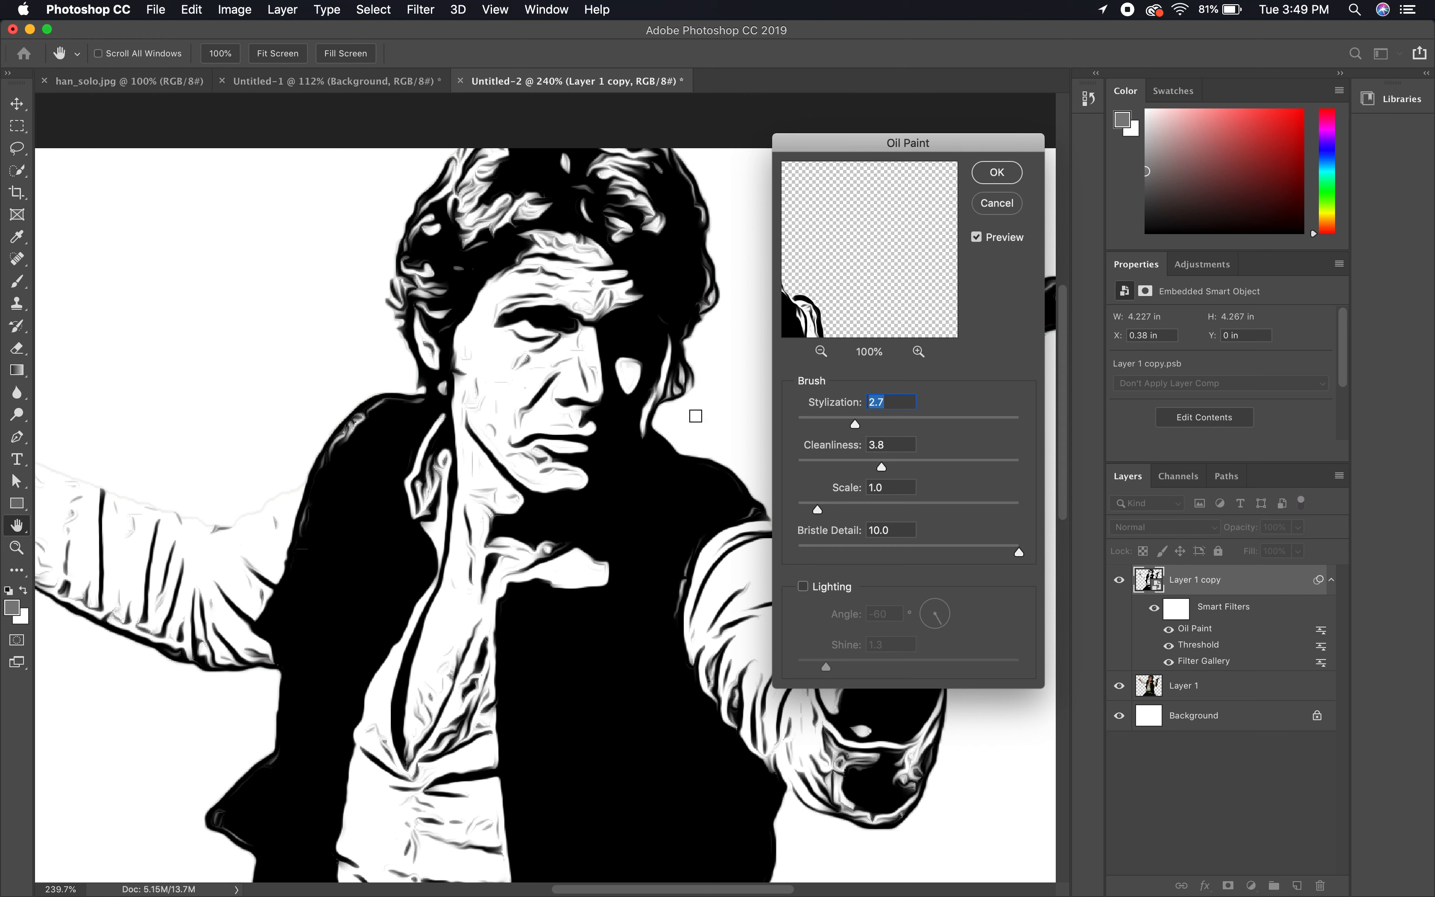
click(1000, 173)
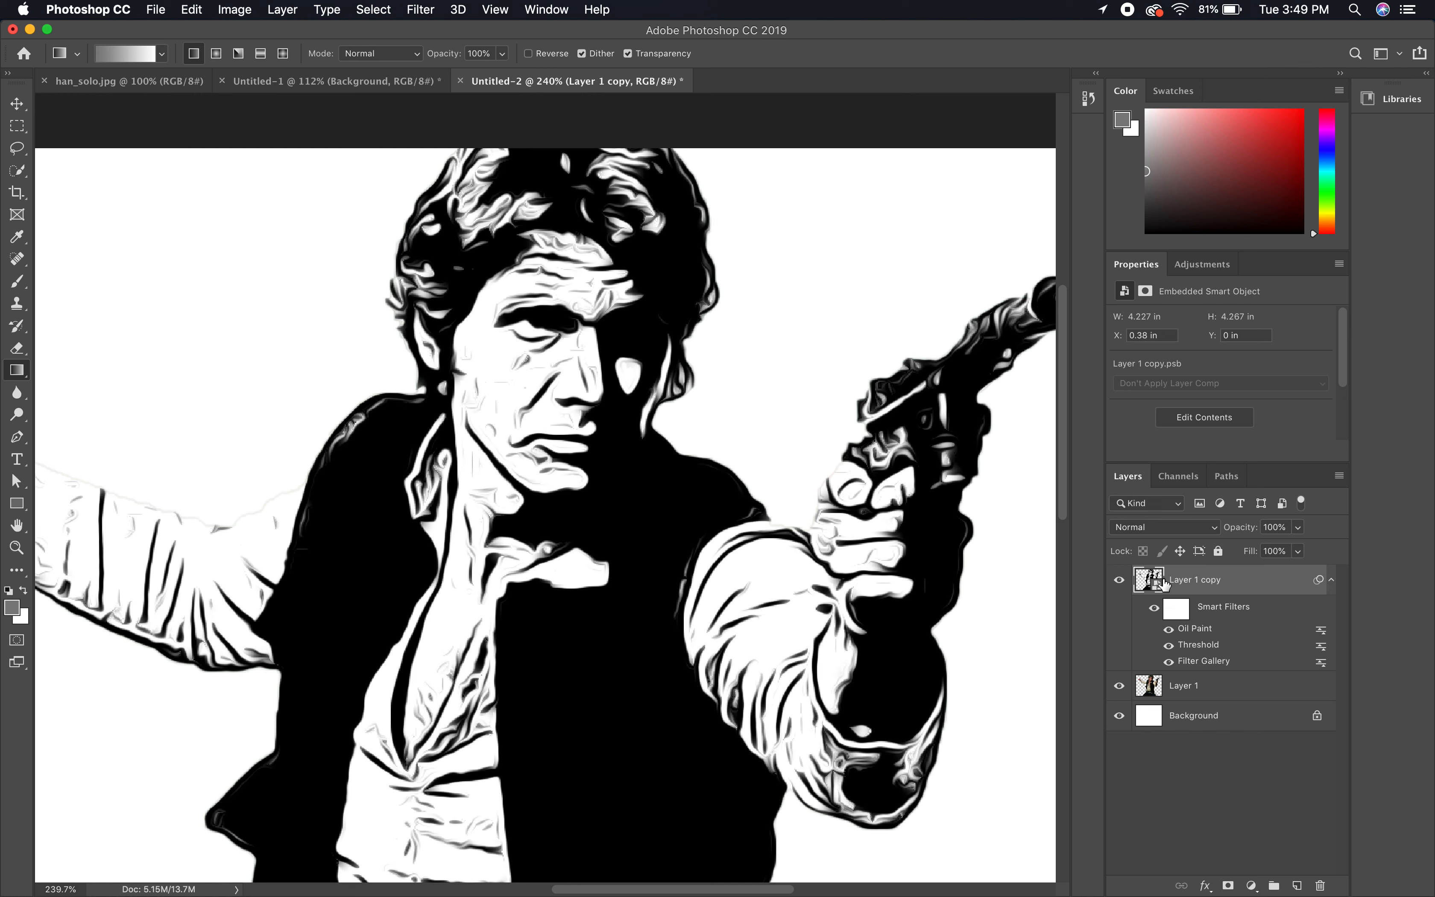
Step: Duplicate Layer 1 and move the duplicate above the filtered Layer 1 copy in the layer stack
drag(1165, 584, 748, 591)
key(super+0)
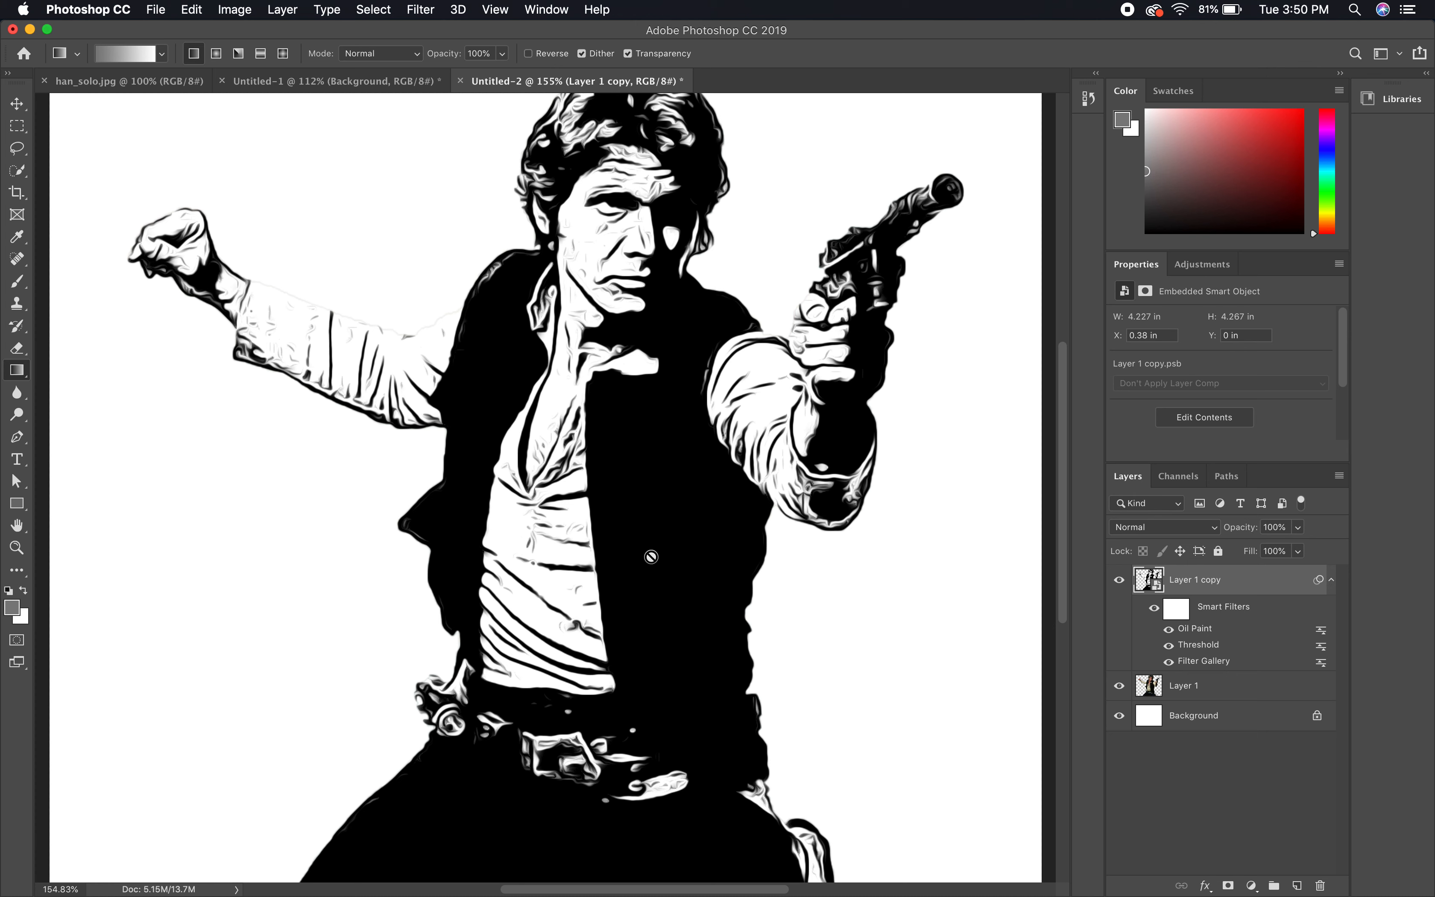
click(1220, 689)
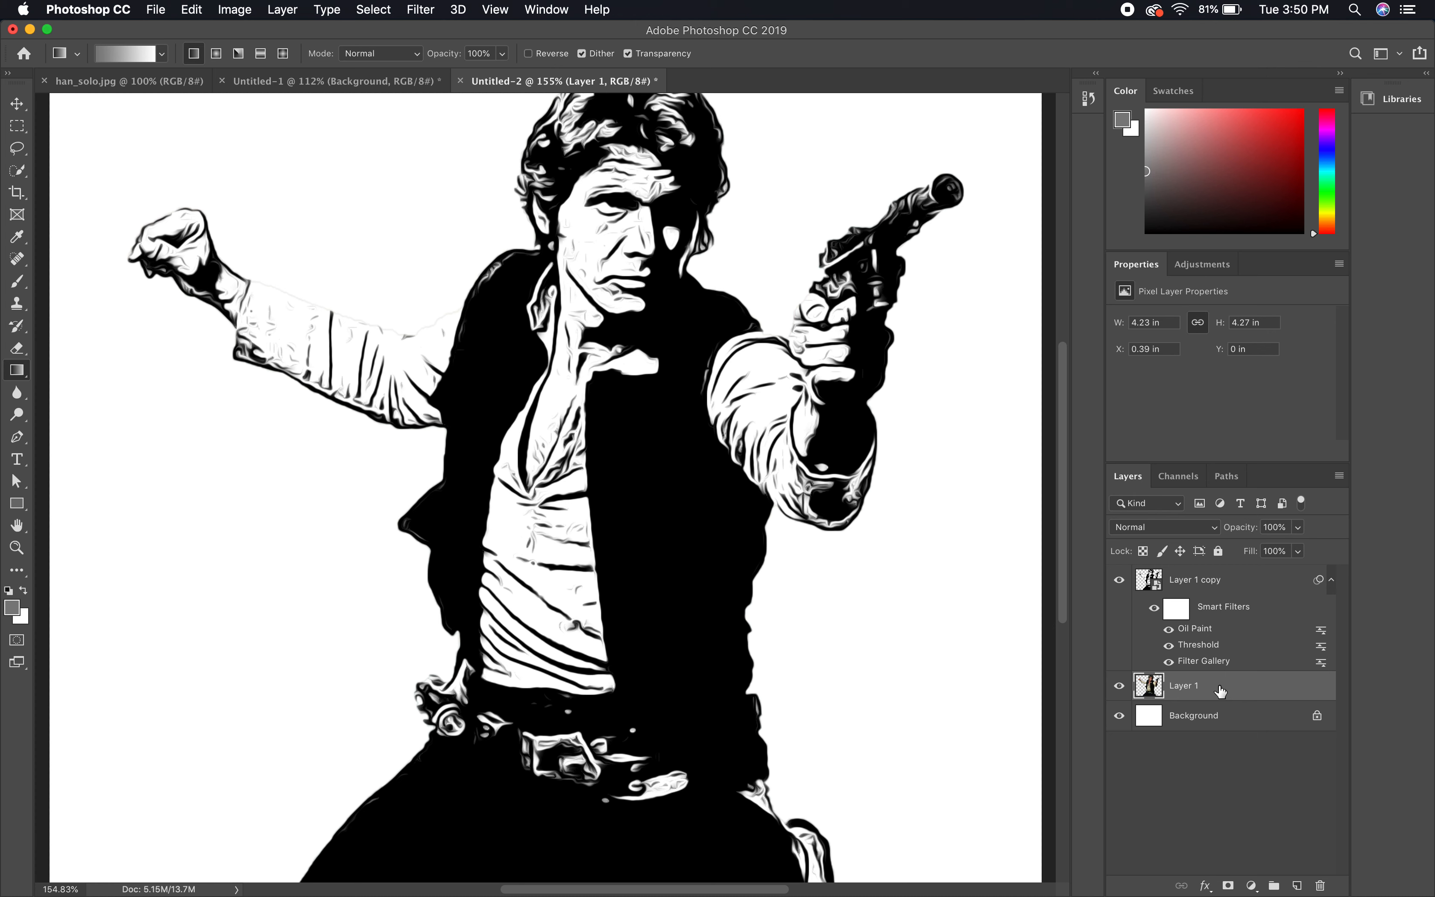
key(super+j)
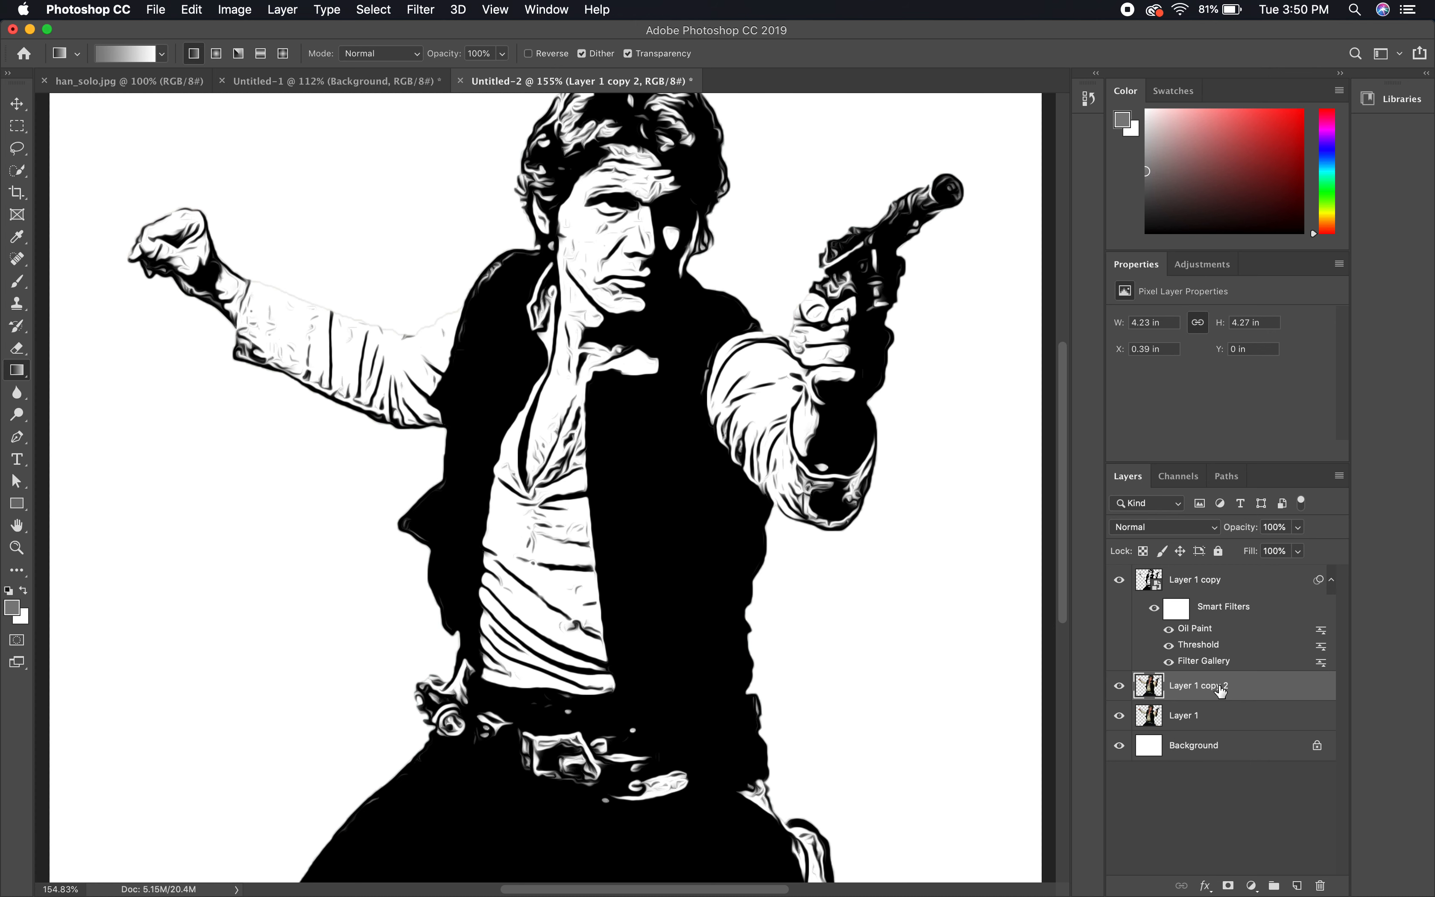
drag(1220, 690, 1198, 573)
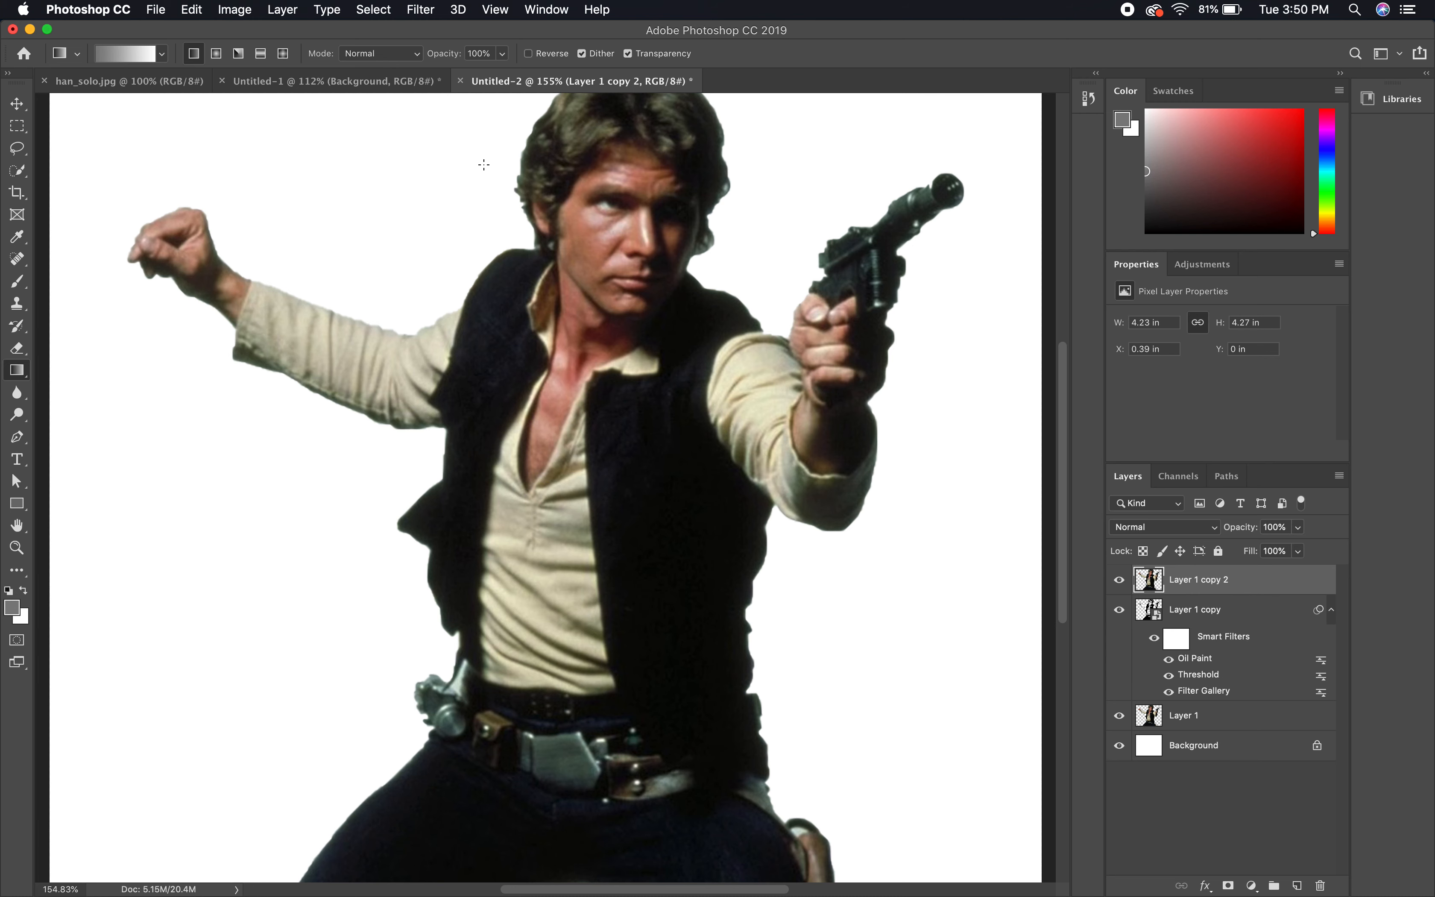
Step: Apply Poster Edges from the Filter Gallery to Layer 1 copy 2 with edge thickness 0, edge intensity 0 and posterization 2
click(422, 10)
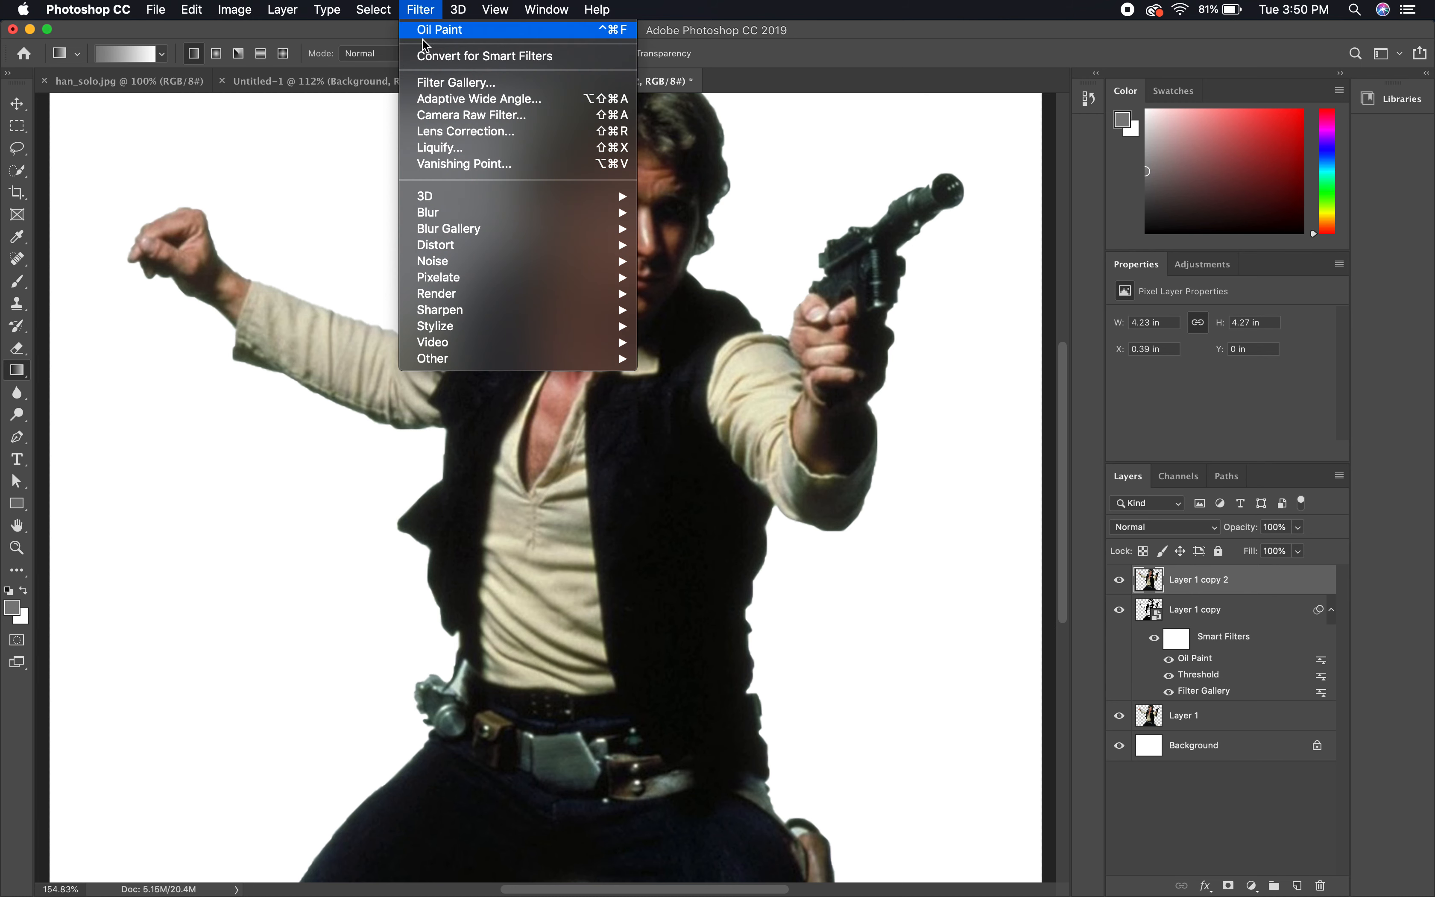
click(467, 83)
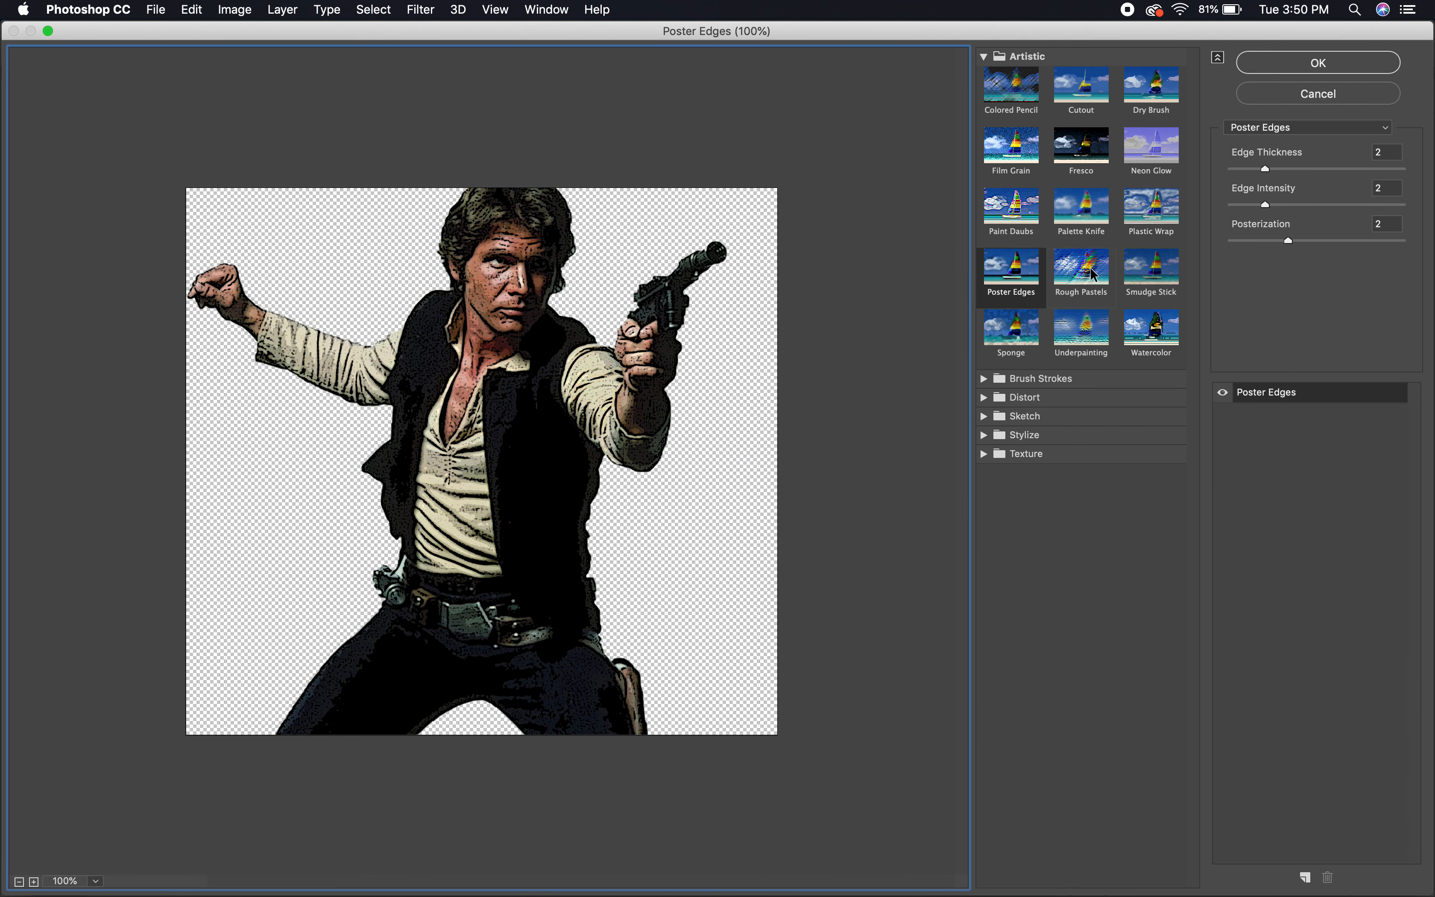
click(1008, 270)
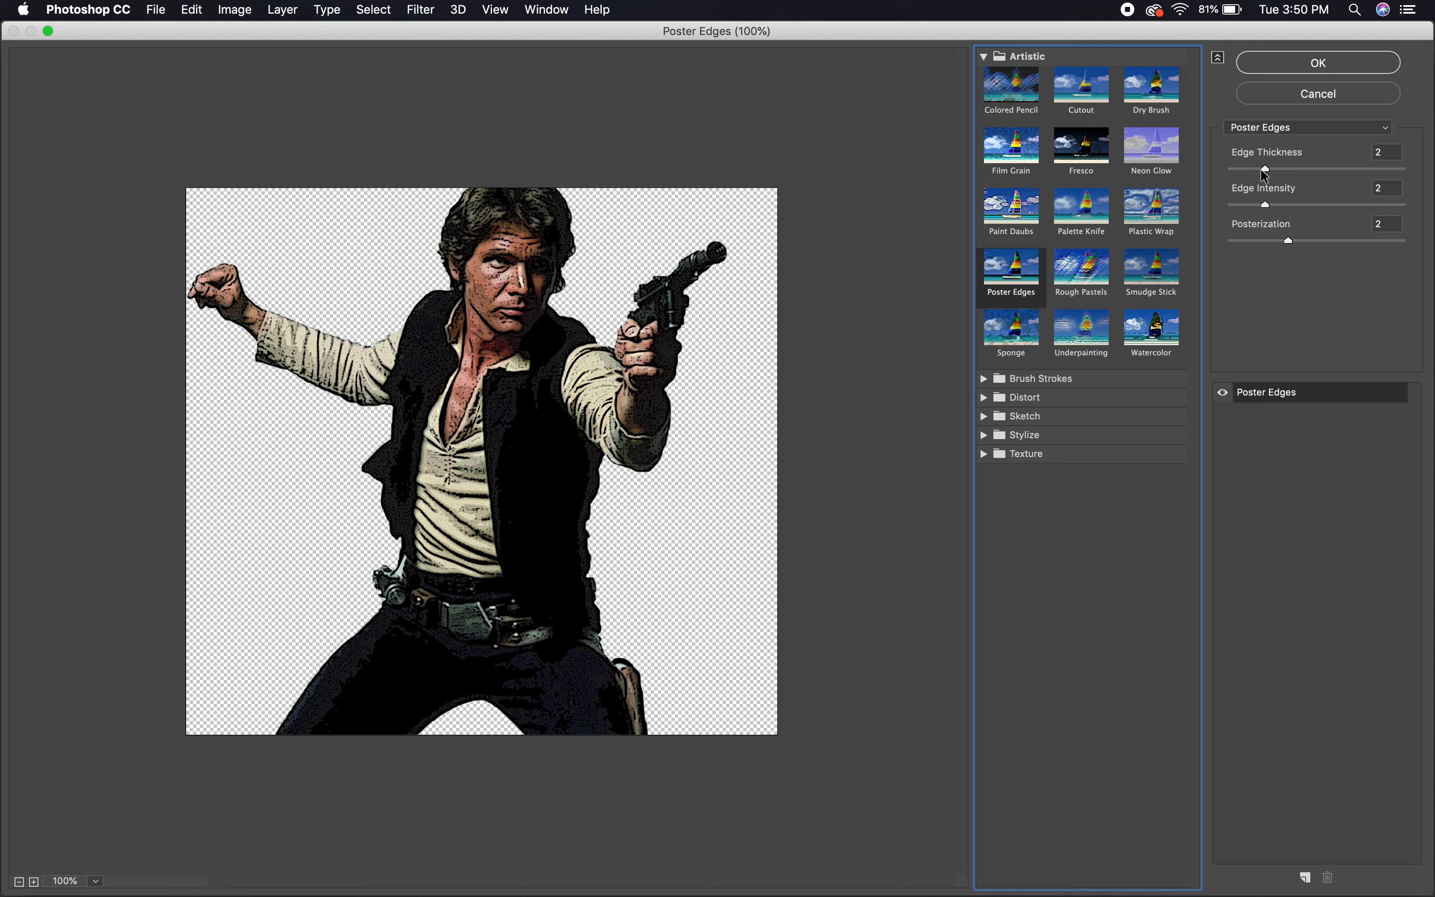
drag(1265, 168, 1228, 210)
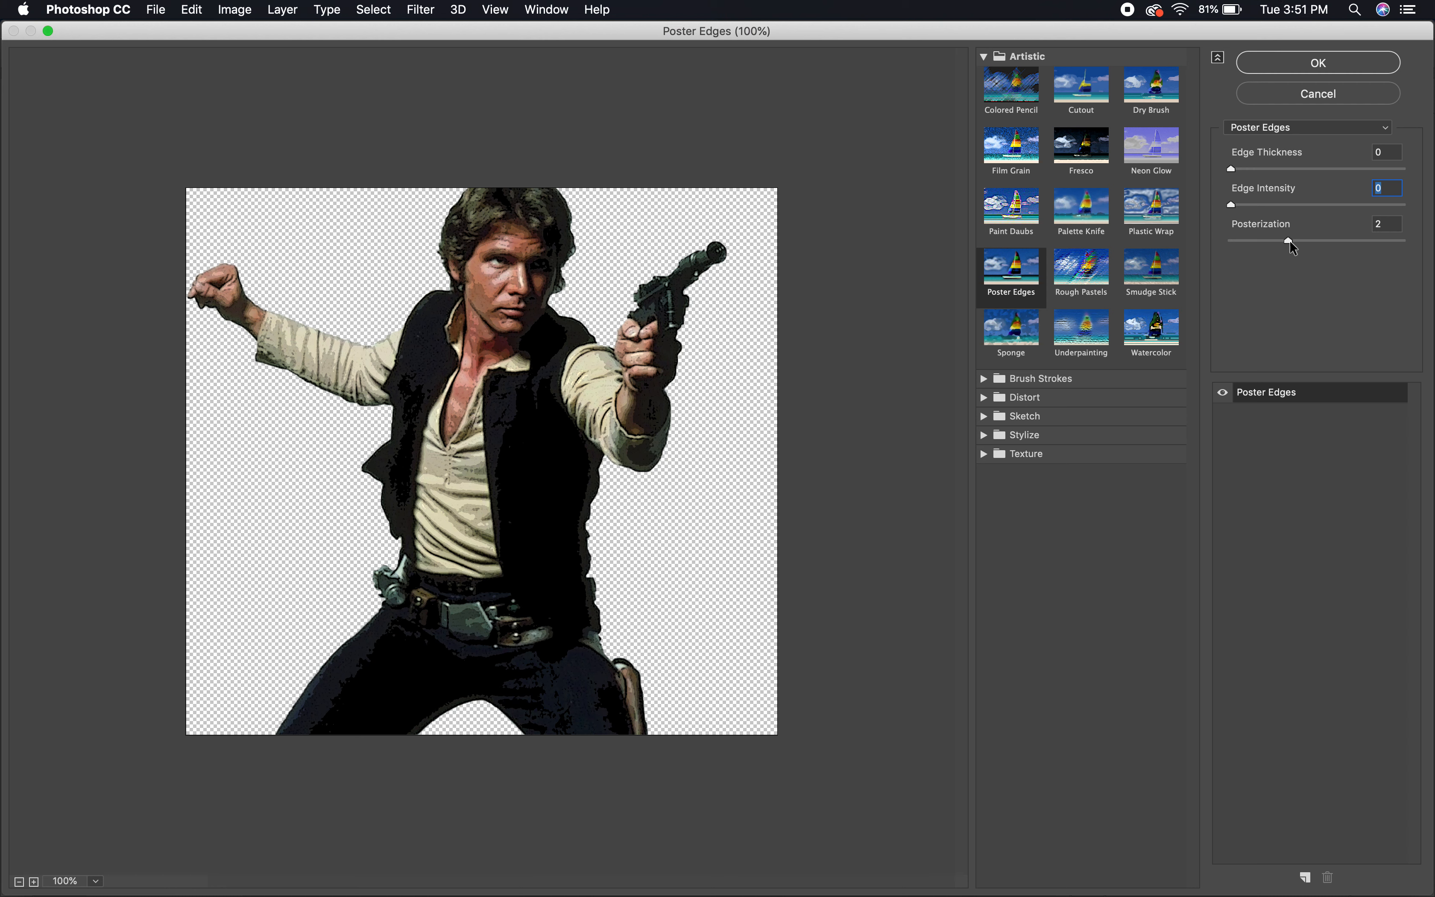
drag(1288, 240, 1307, 244)
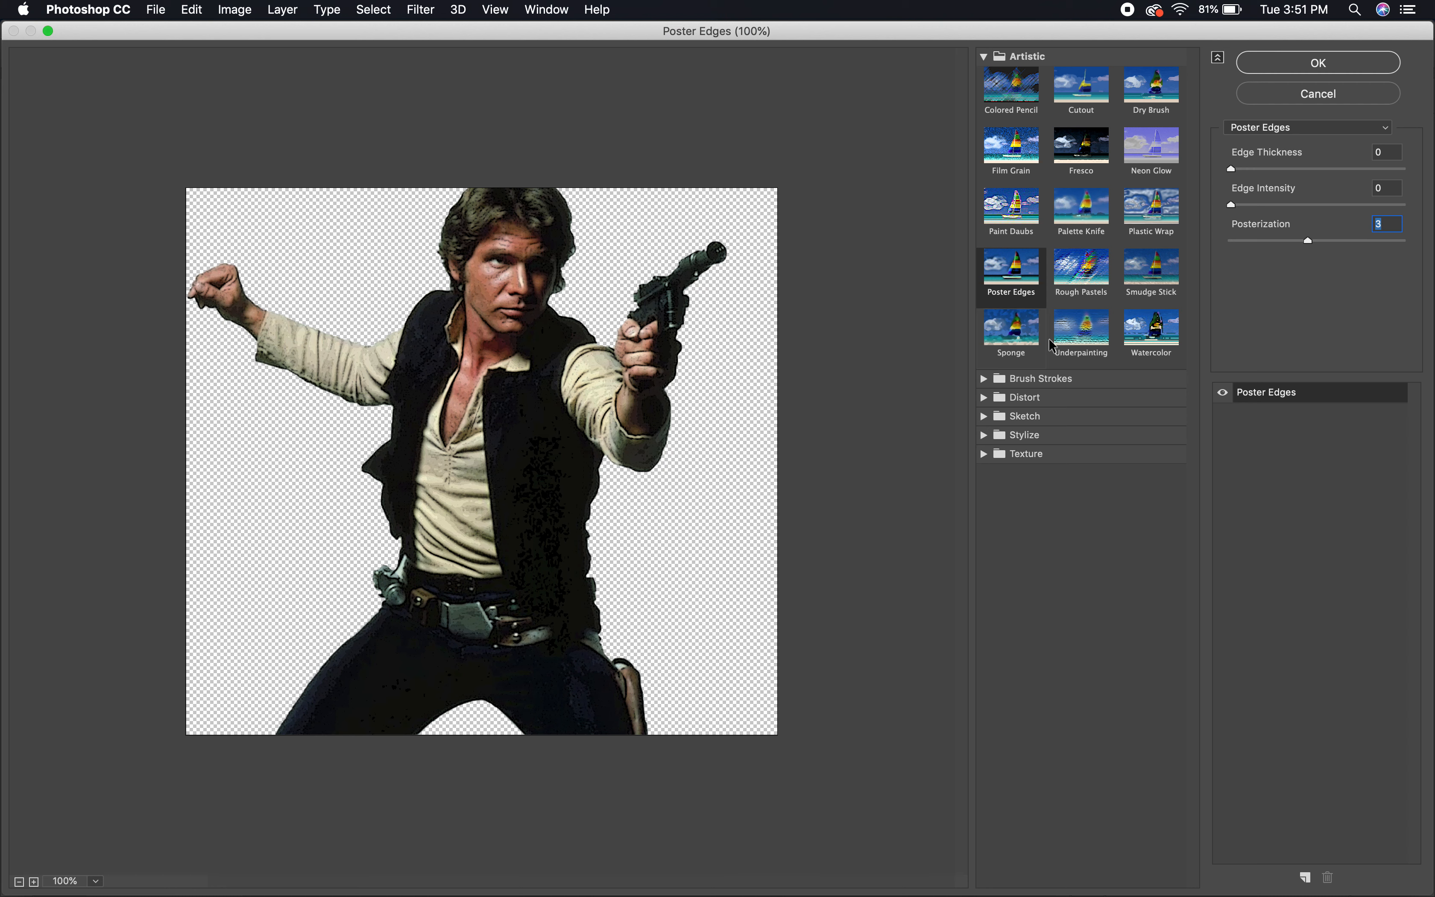
drag(1308, 239, 1290, 242)
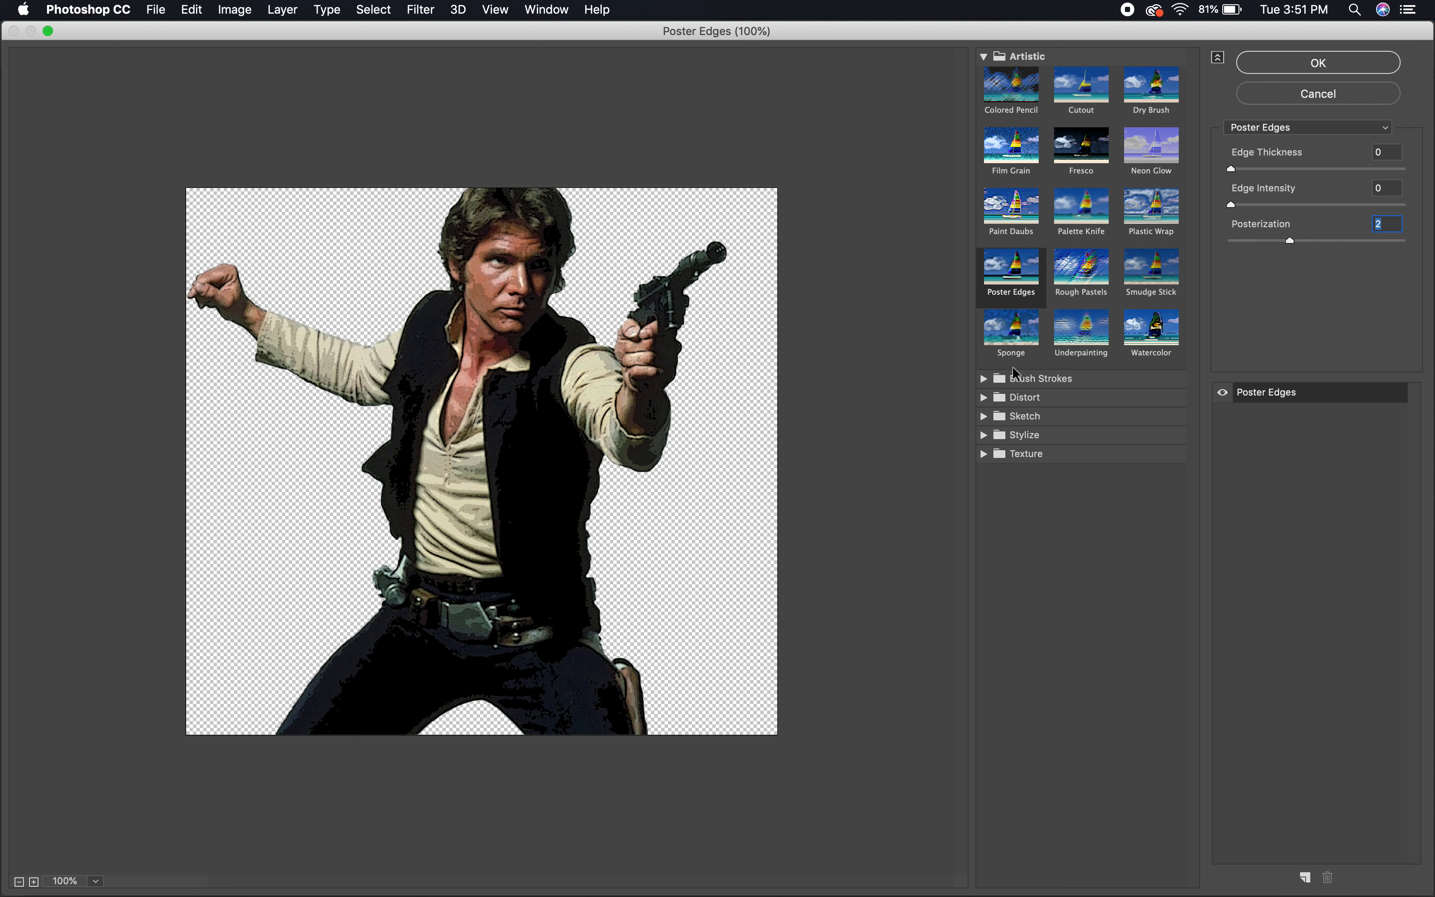
click(1299, 64)
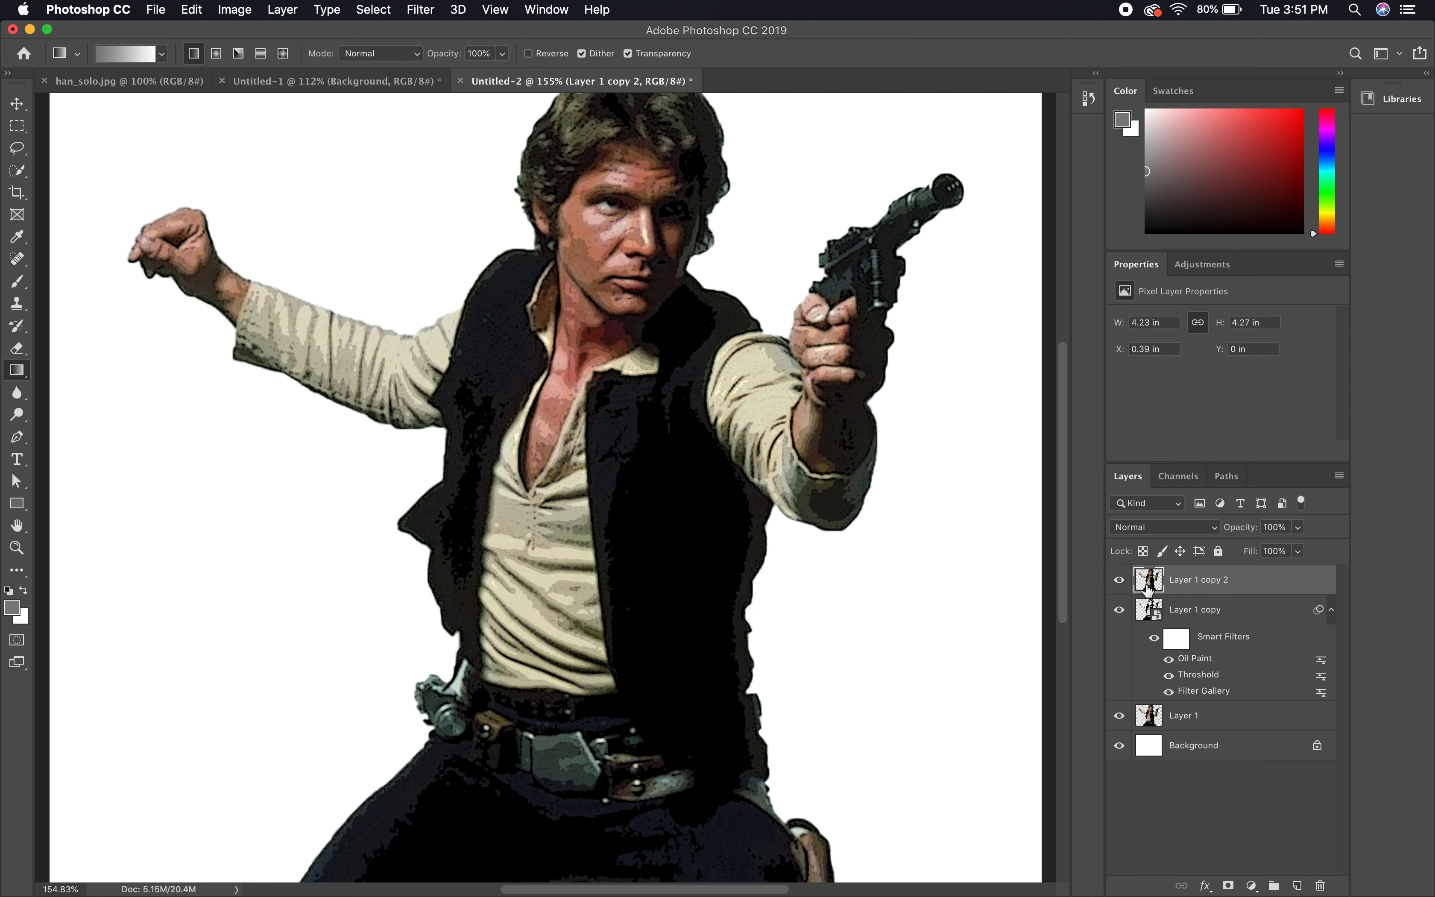
Step: Compare the image with Layer 1 copy 2 hidden and shown, then set that layer's blend mode to Multiply
click(1118, 583)
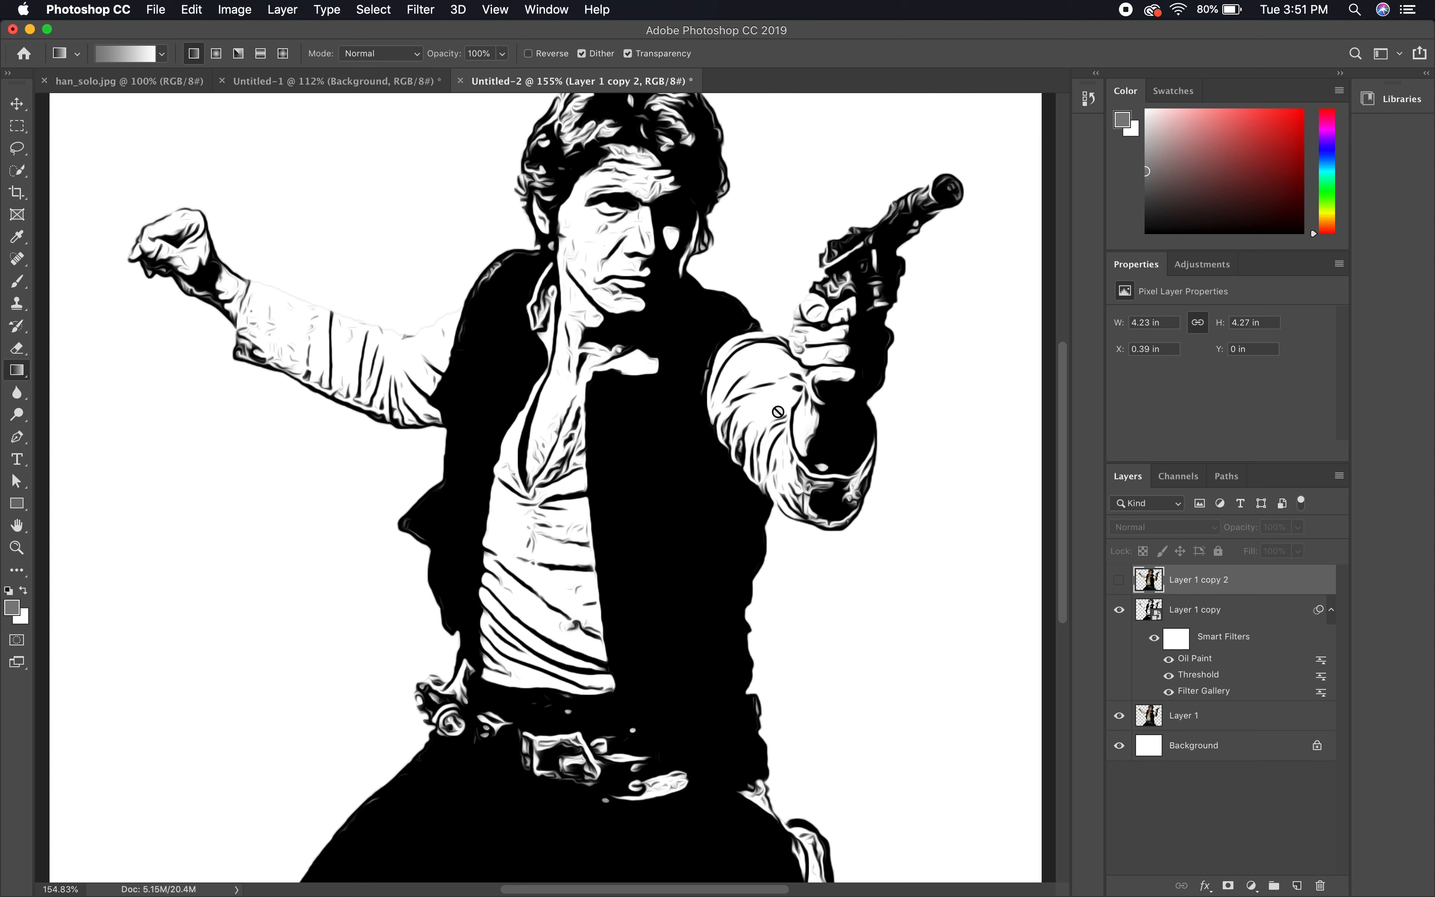
click(1121, 581)
click(1212, 528)
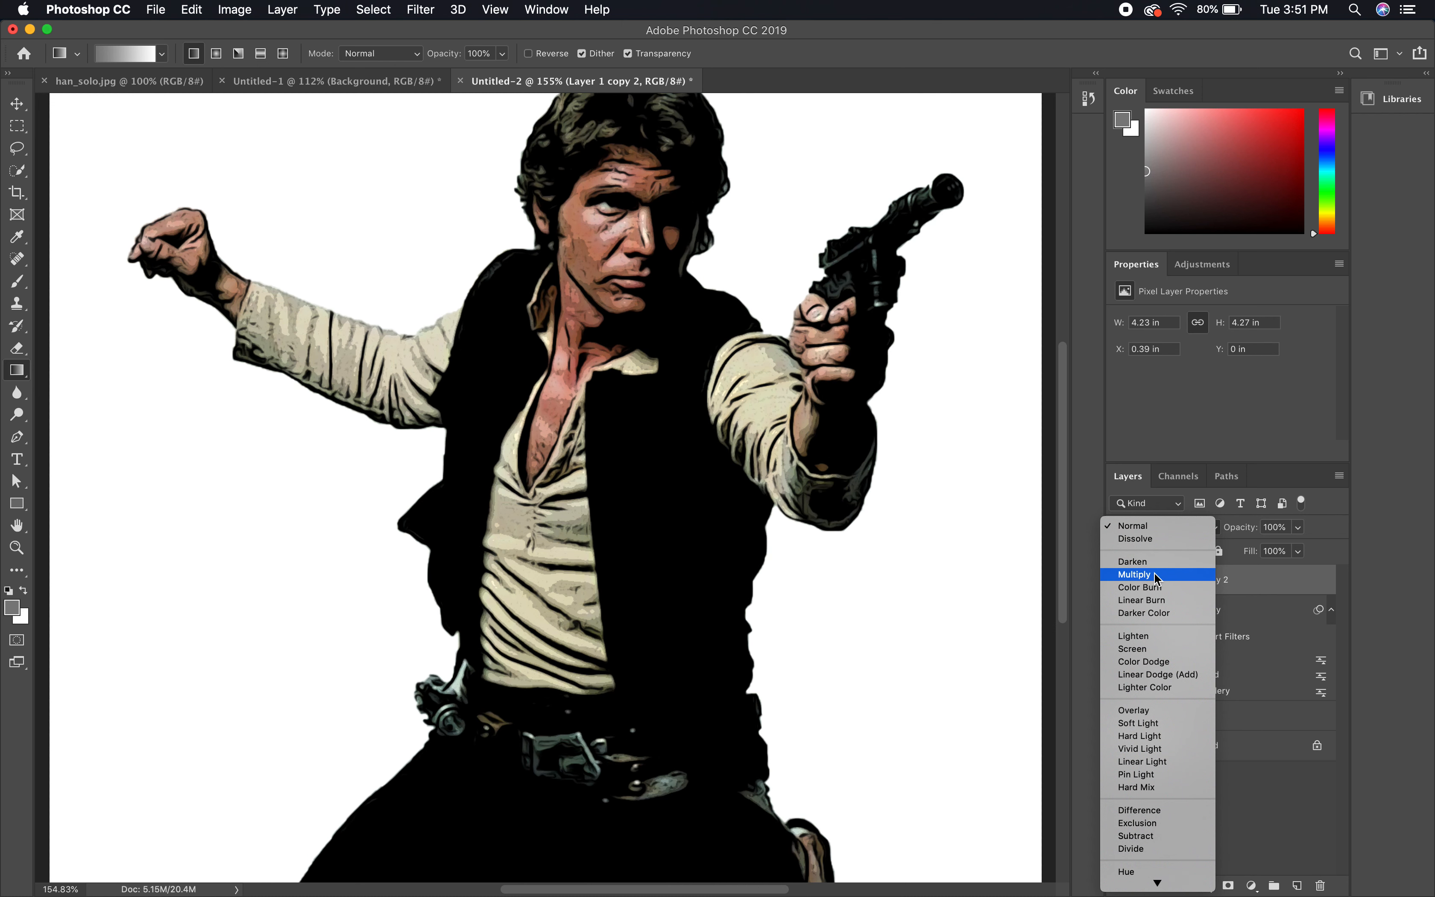
click(1153, 573)
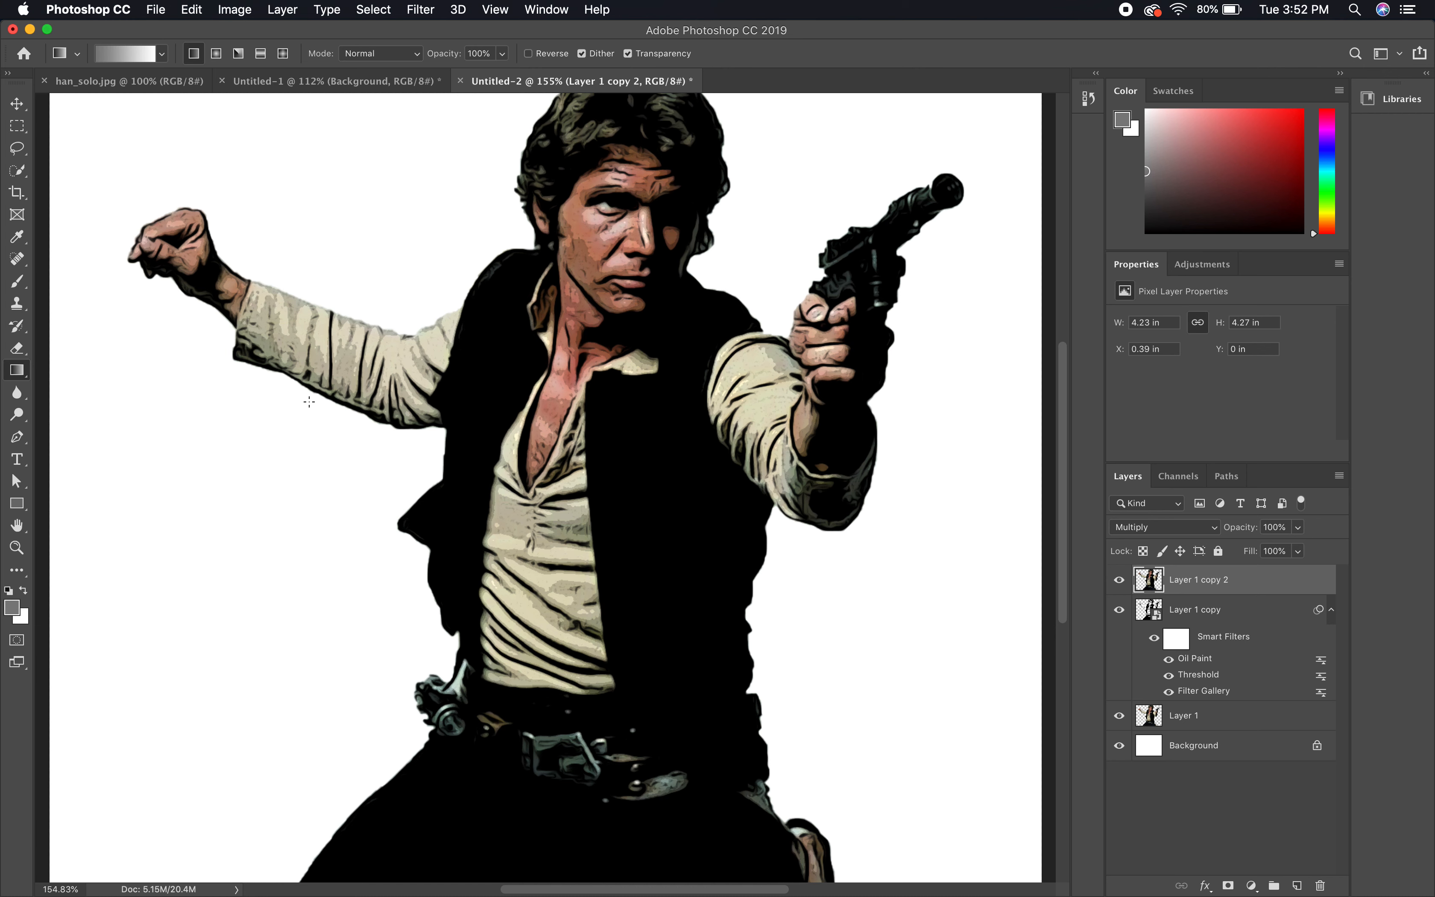
Step: Retouch the dark specks on the figure's cheek on Layer 1 copy 2 with the Spot Healing Brush at size 25
scroll(621, 249, up, 5)
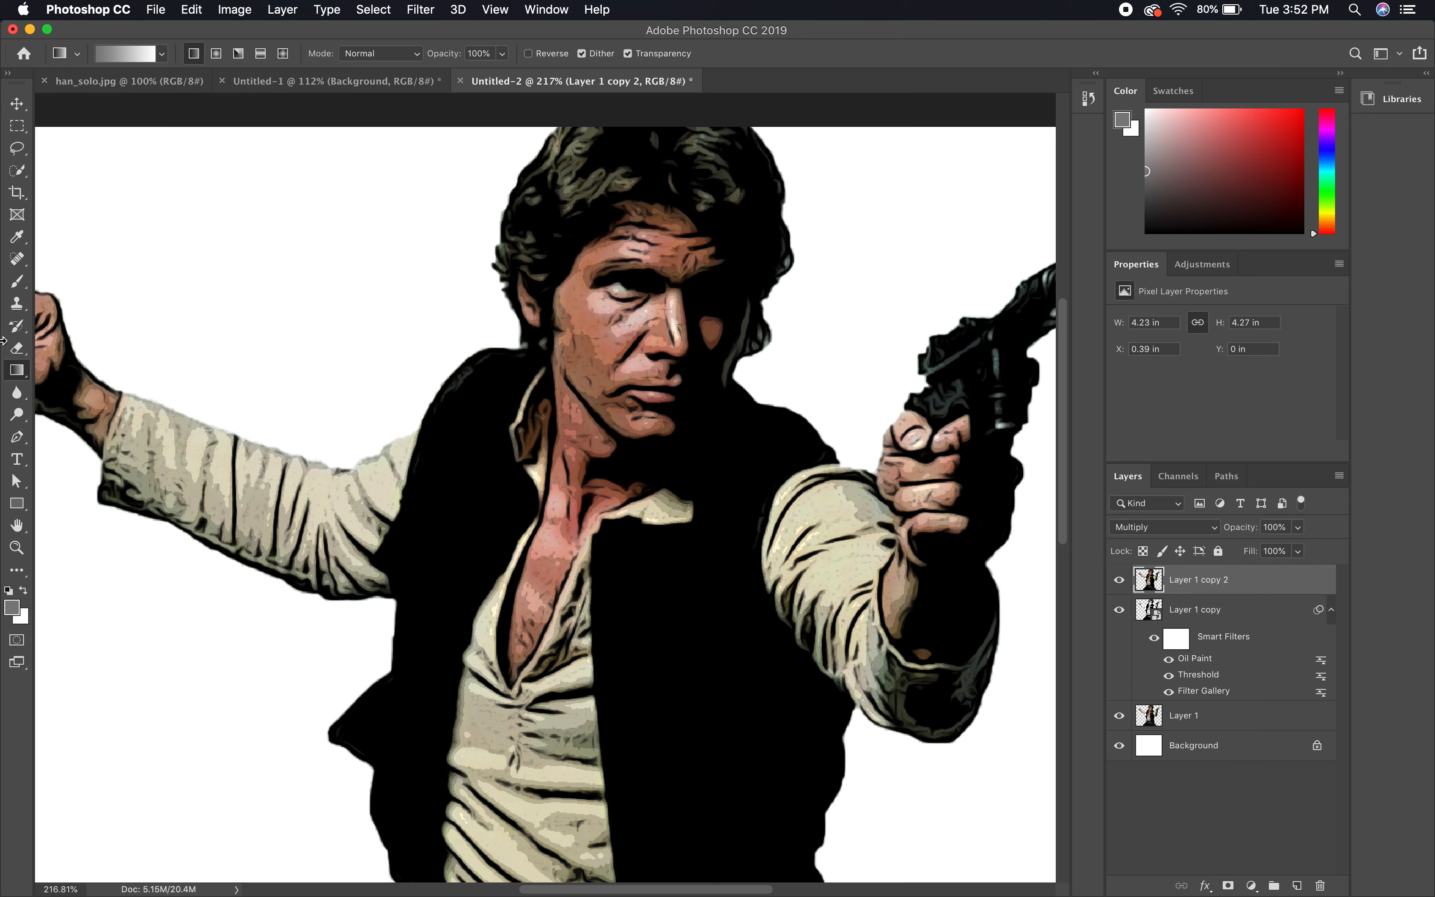
click(17, 258)
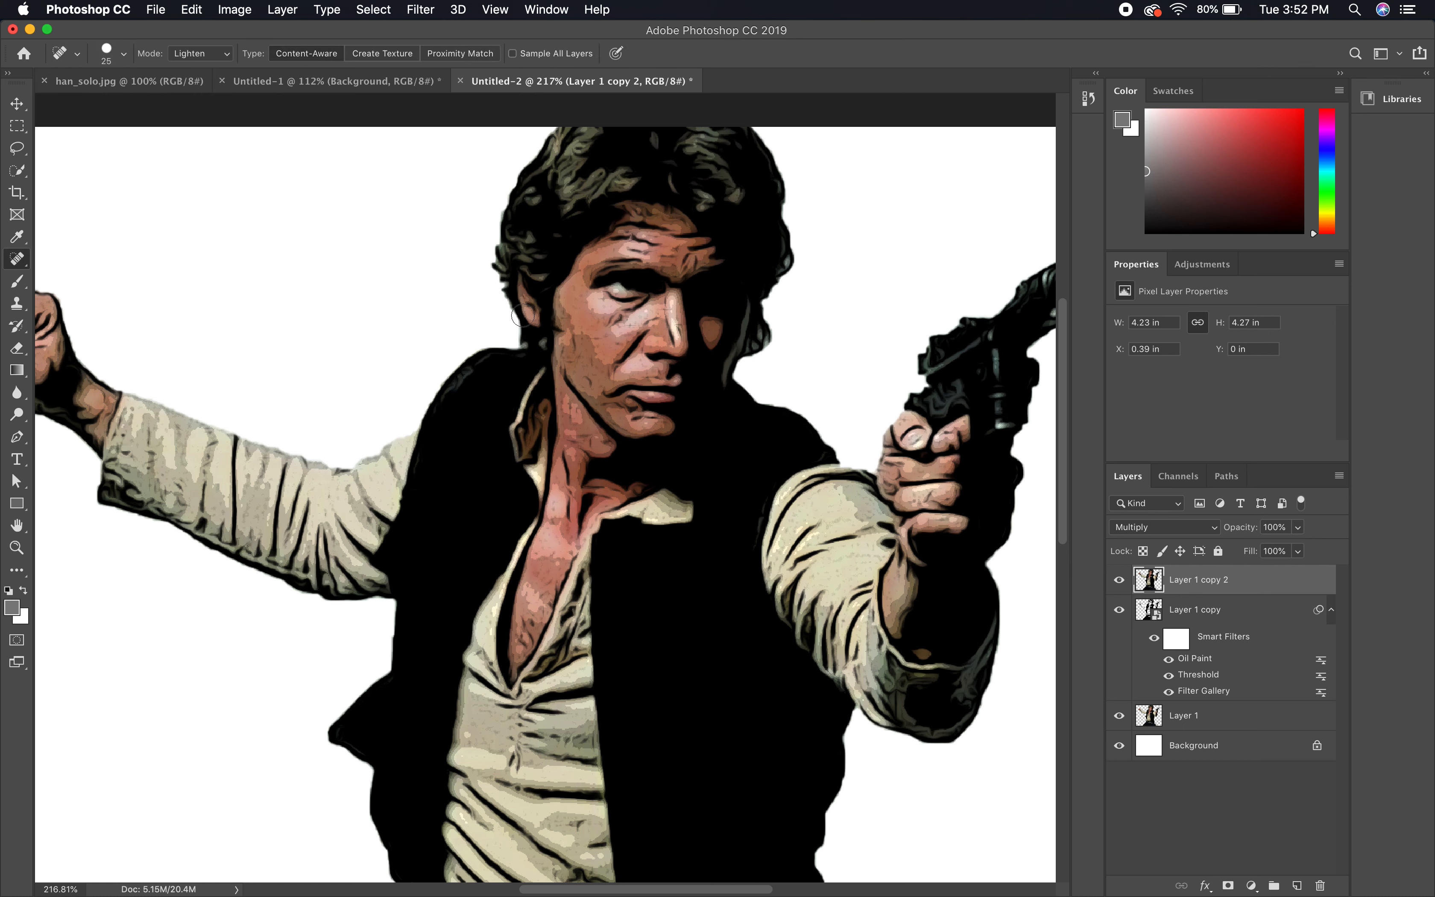
click(618, 334)
click(598, 344)
click(600, 366)
click(611, 366)
click(617, 367)
Step: Collapse the smart filter list of Layer 1 copy and rasterize that layer
click(1218, 616)
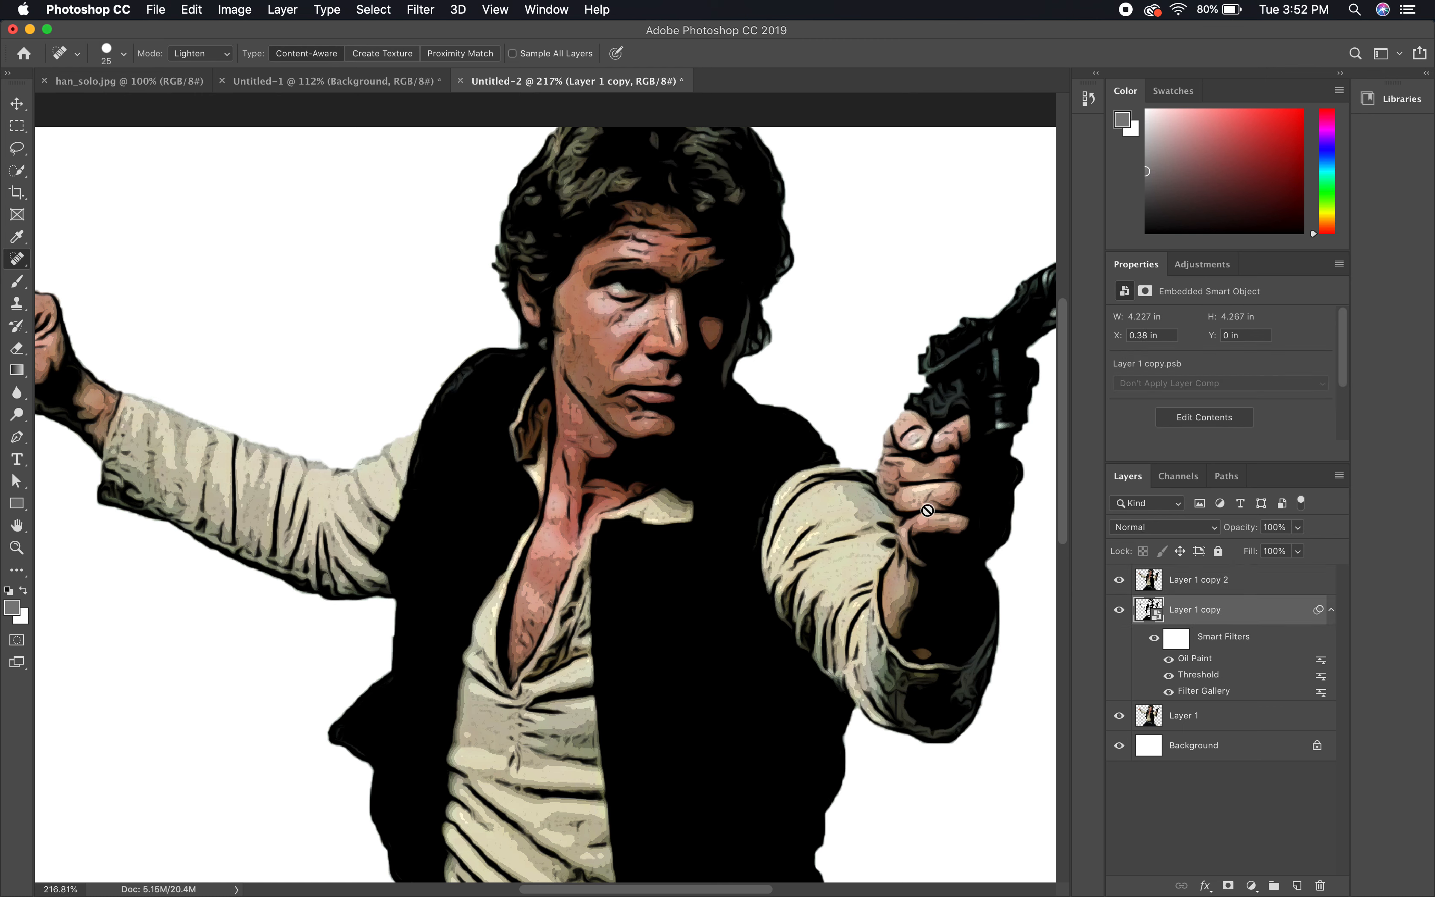
click(1199, 584)
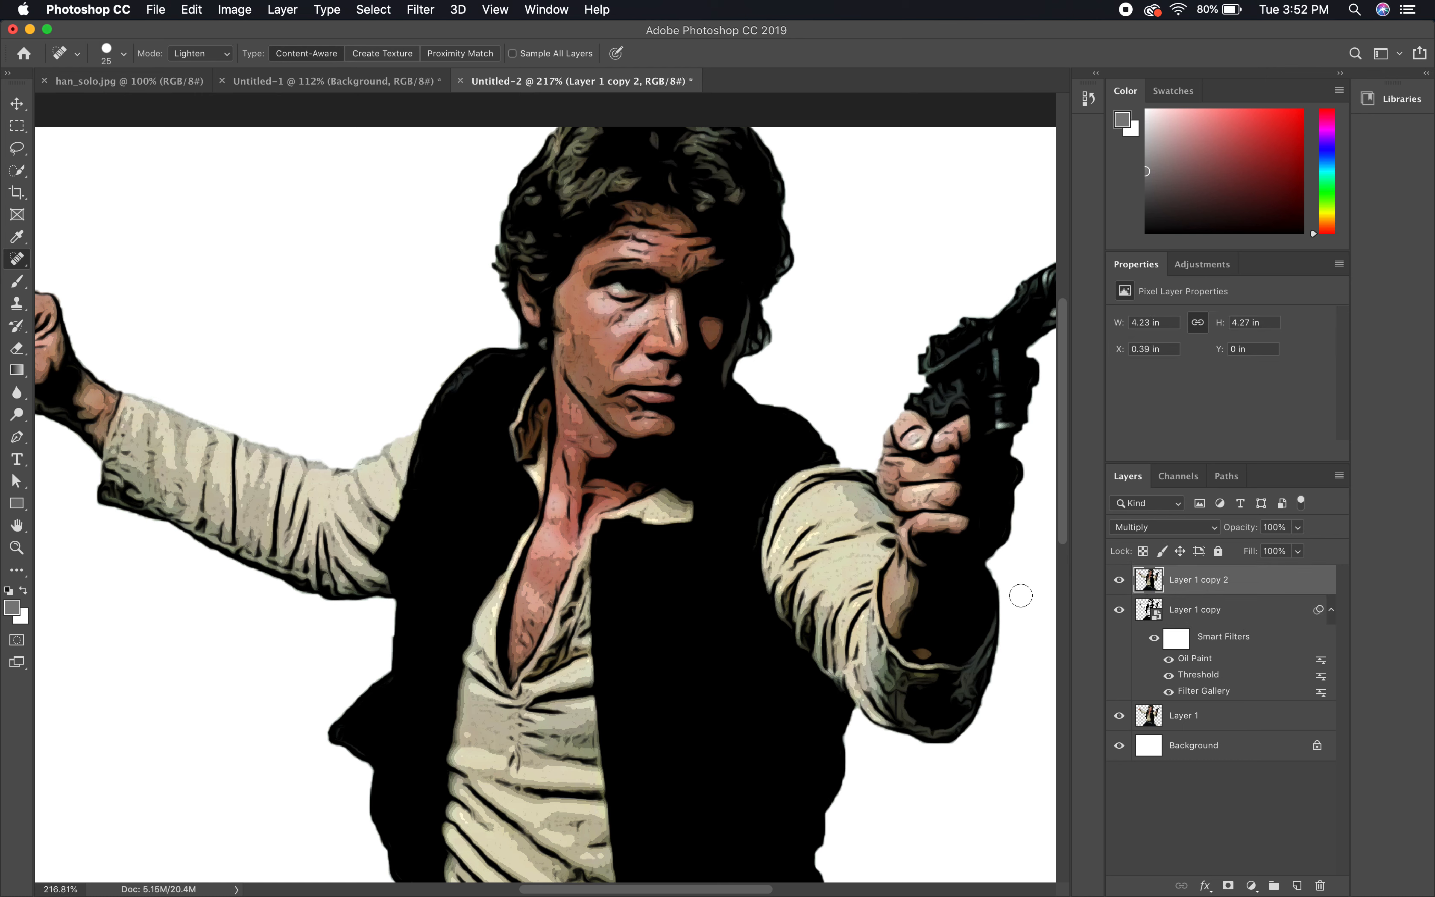
click(1204, 613)
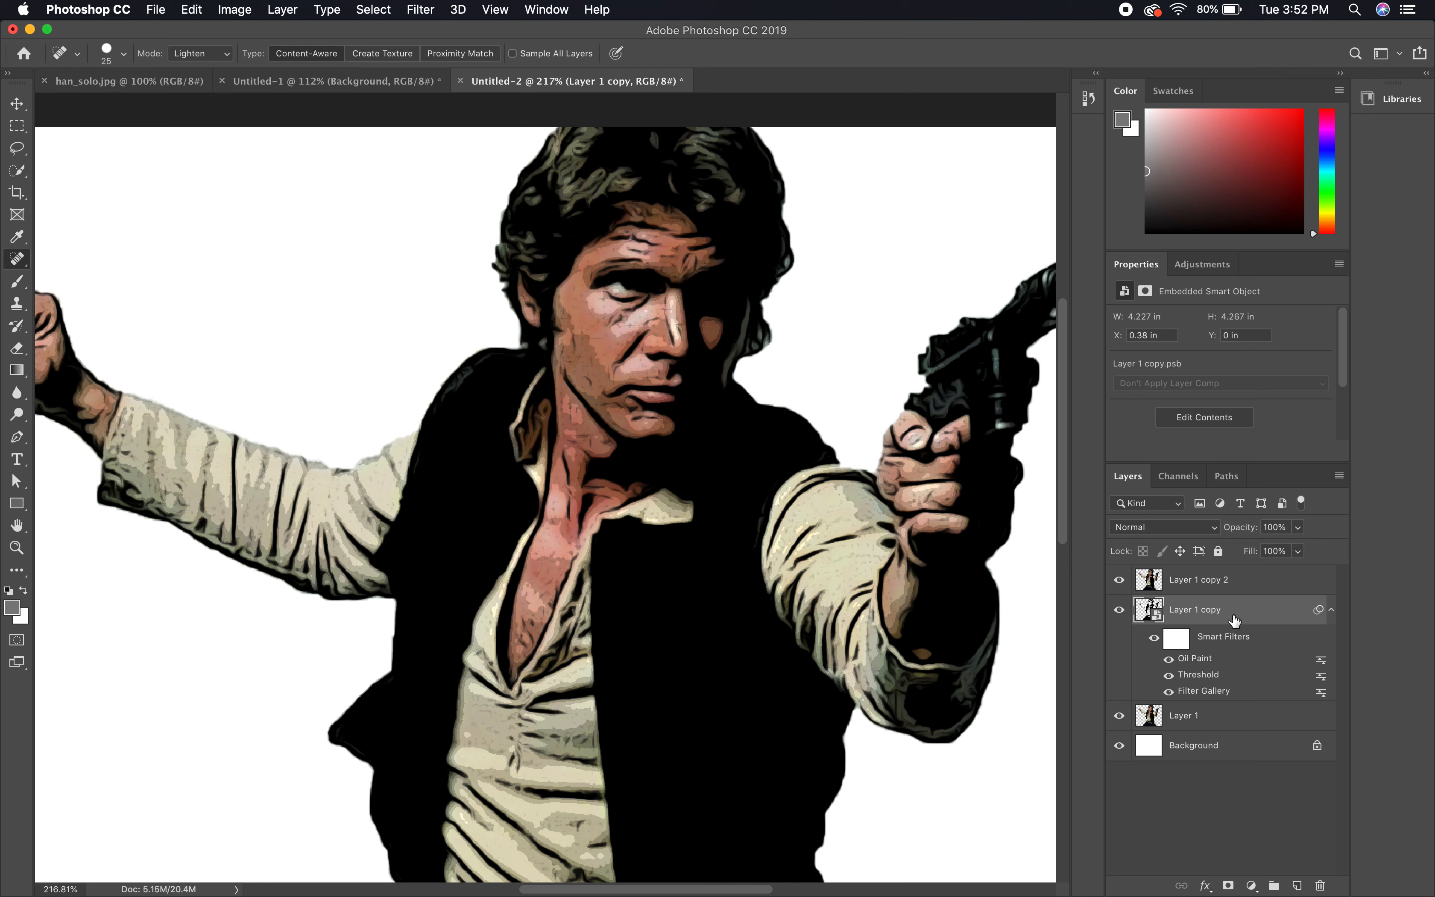
click(1338, 476)
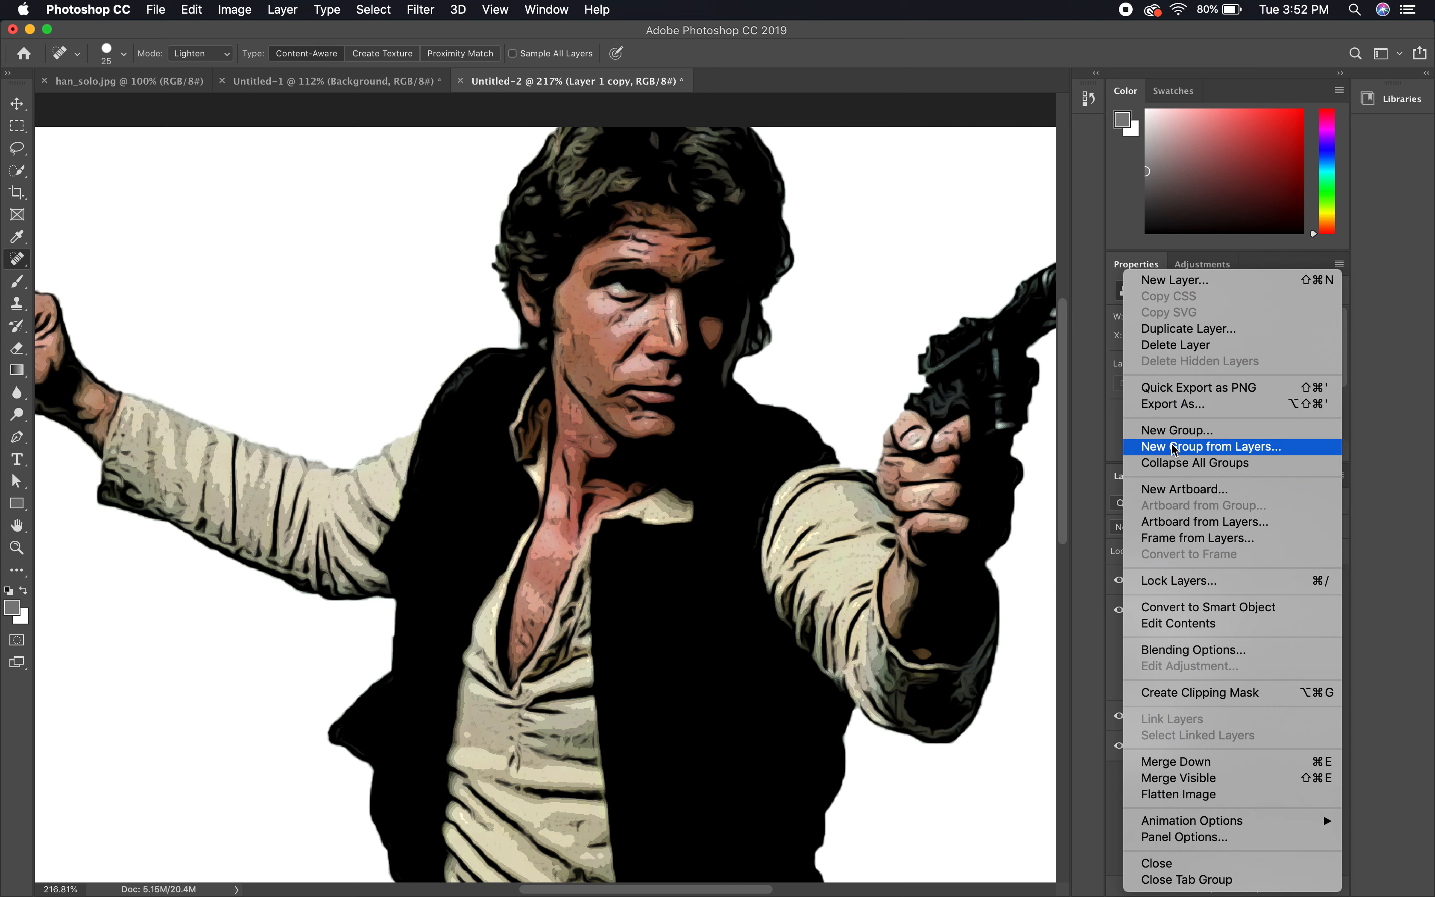
click(1172, 463)
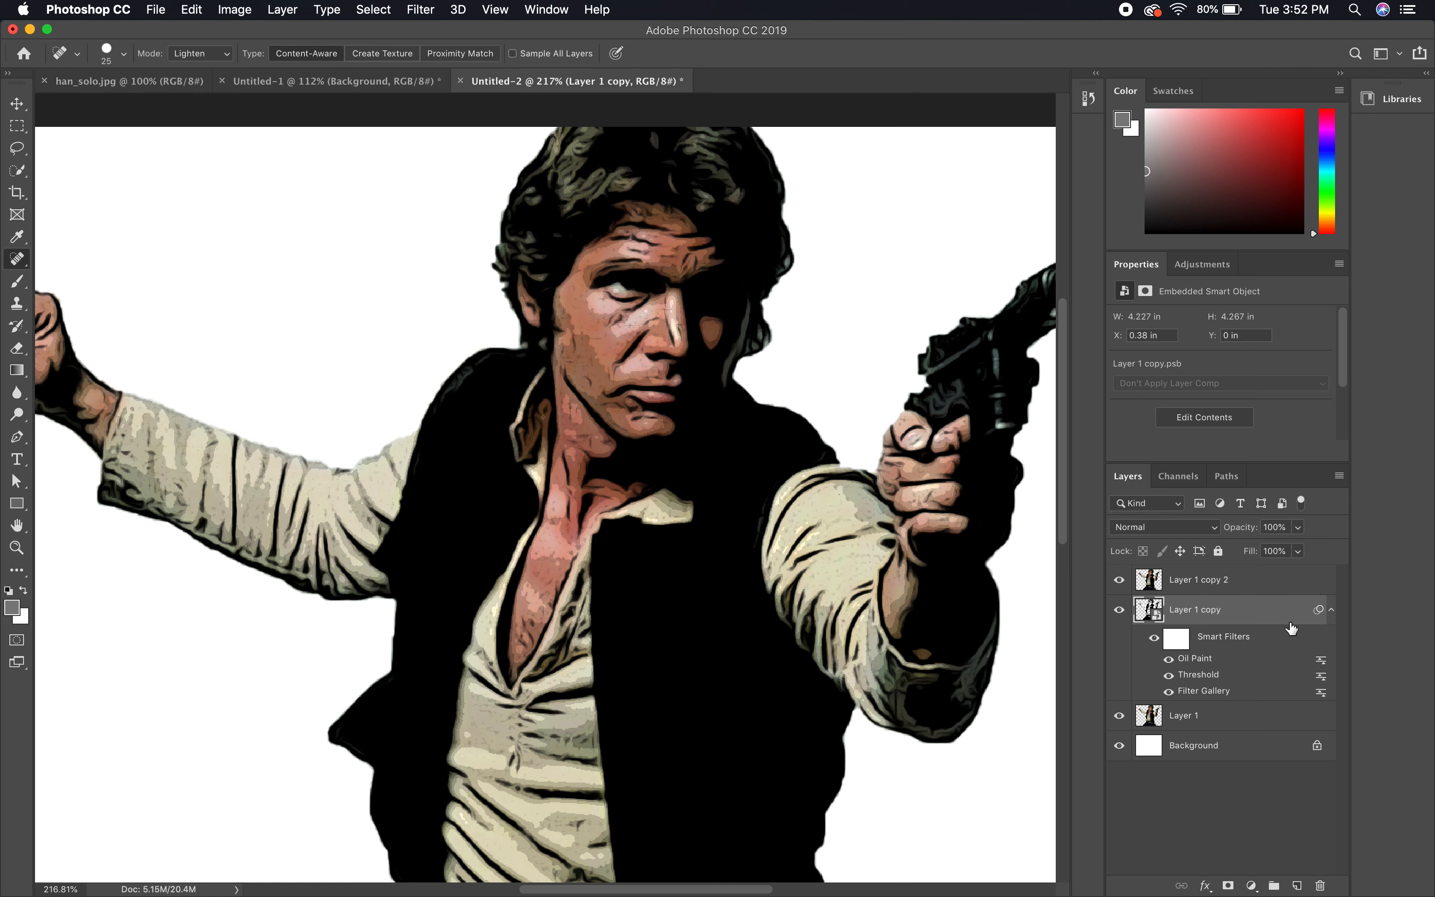
click(1331, 609)
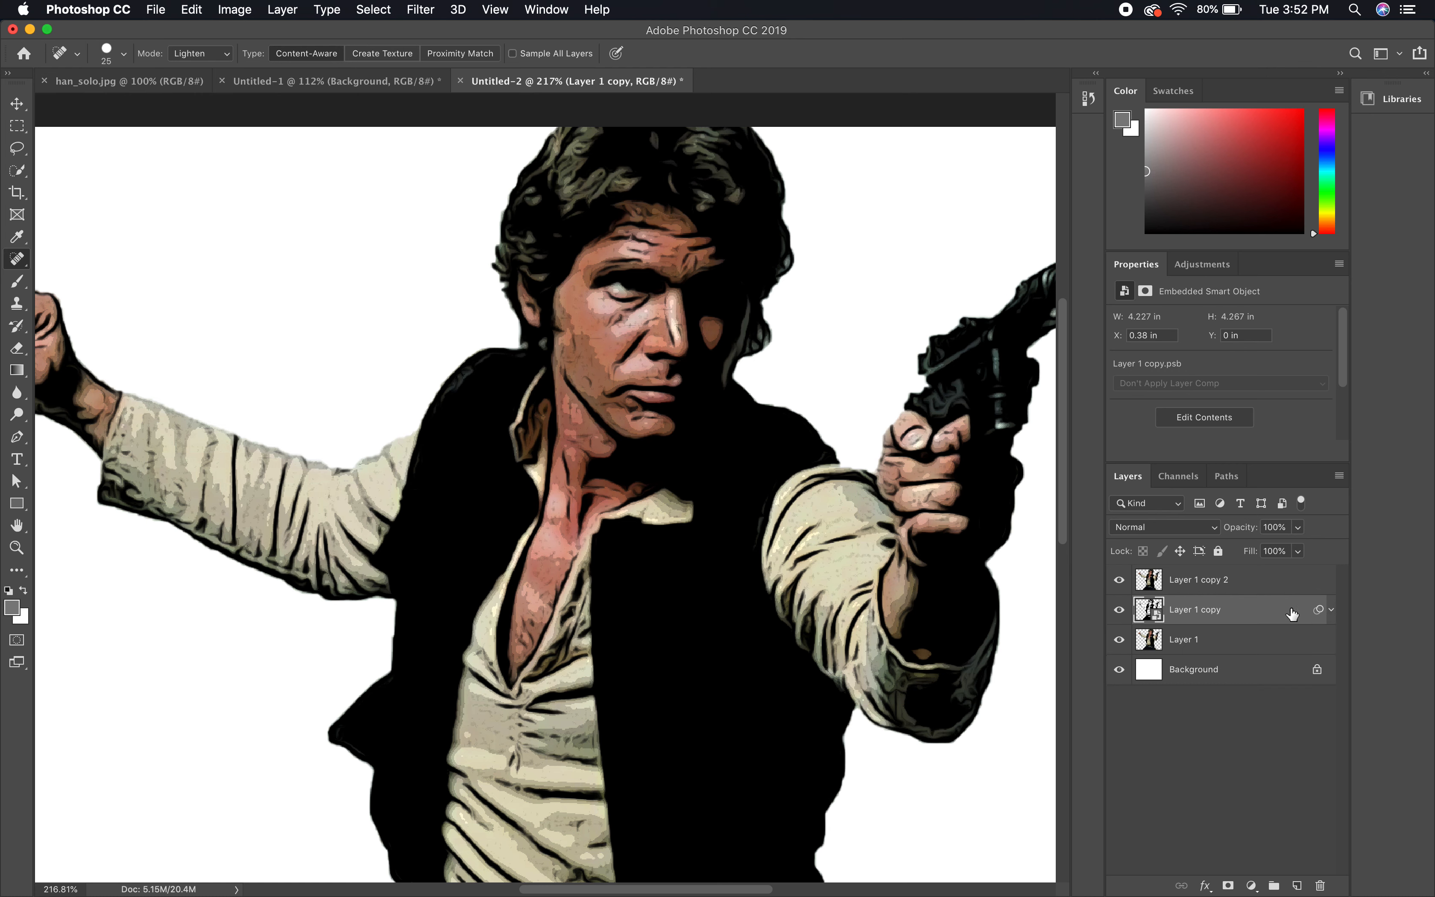
right_click(1224, 611)
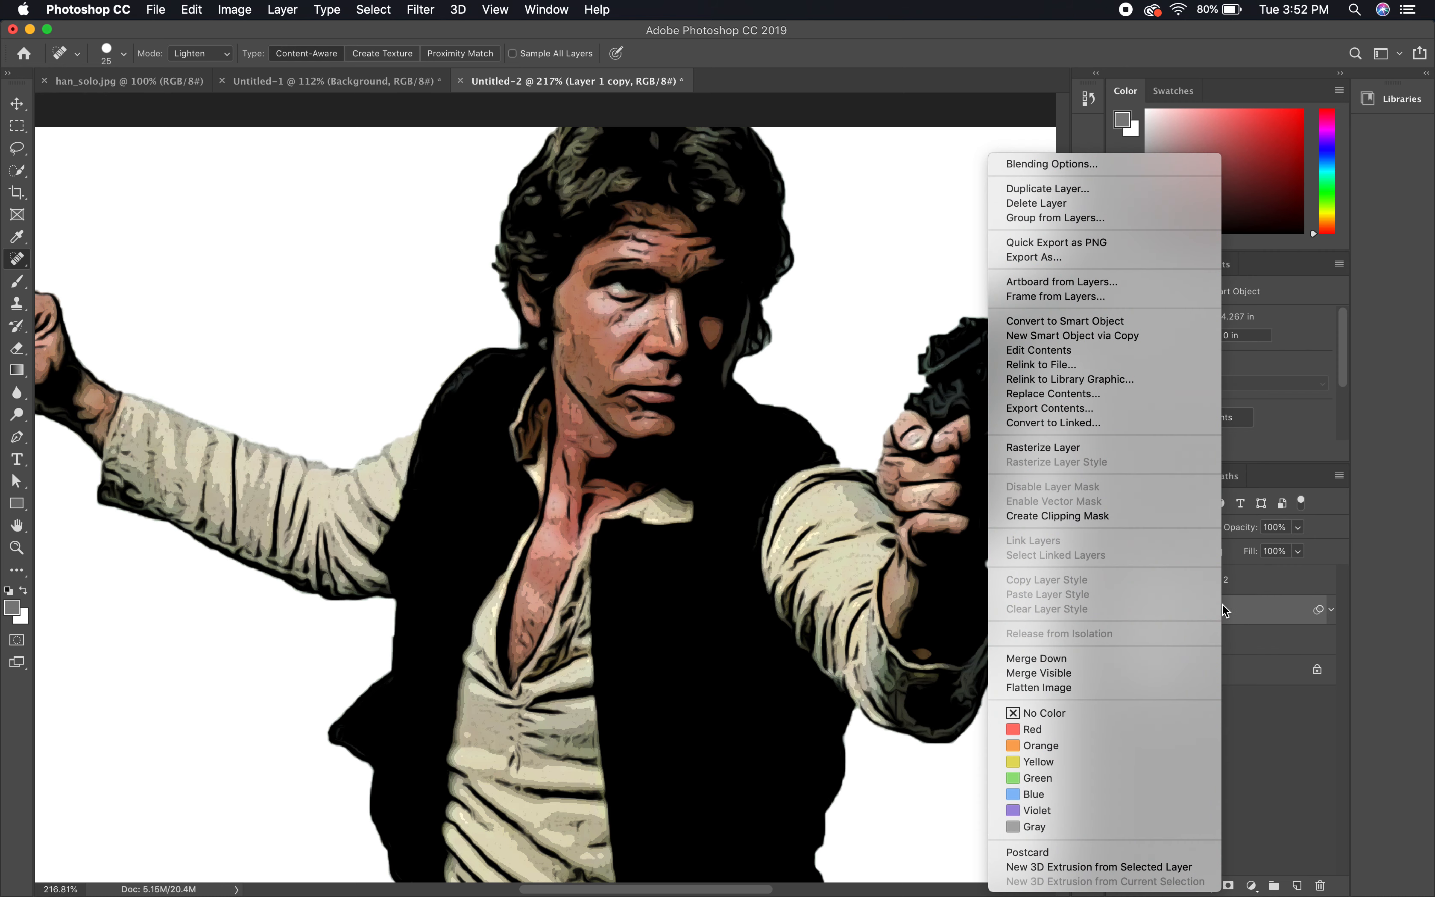
click(1062, 449)
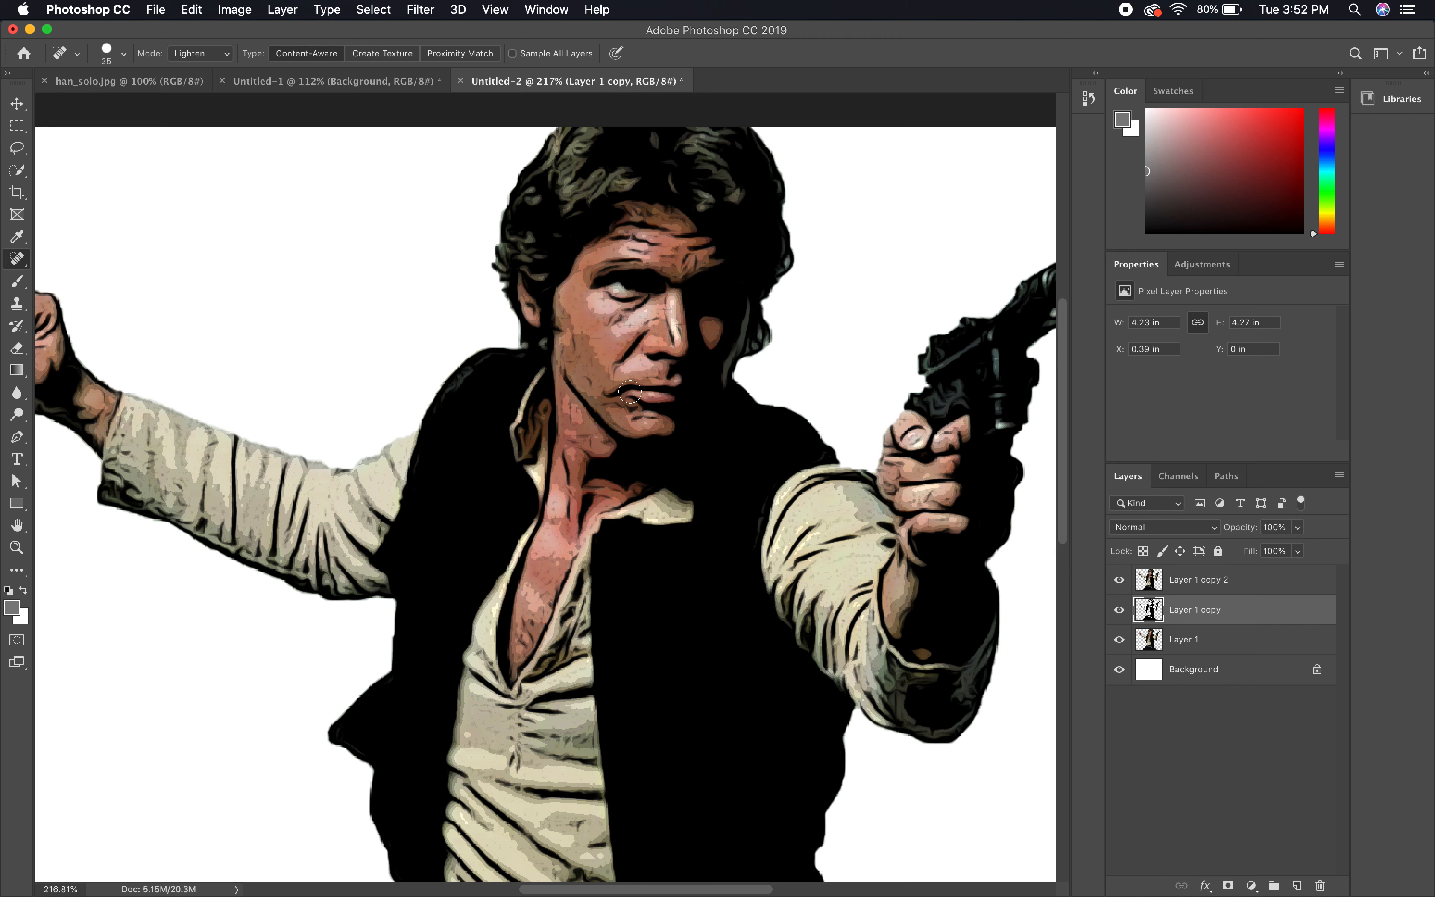
Step: Retouch the dark specks on the figure's face and gun hand on Layer 1 copy with the Spot Healing Brush at size 25
click(610, 323)
click(616, 318)
click(1120, 615)
click(1120, 615)
click(650, 317)
click(678, 329)
click(690, 260)
click(671, 259)
click(681, 241)
click(680, 248)
click(635, 251)
click(609, 394)
click(600, 393)
click(929, 478)
click(936, 495)
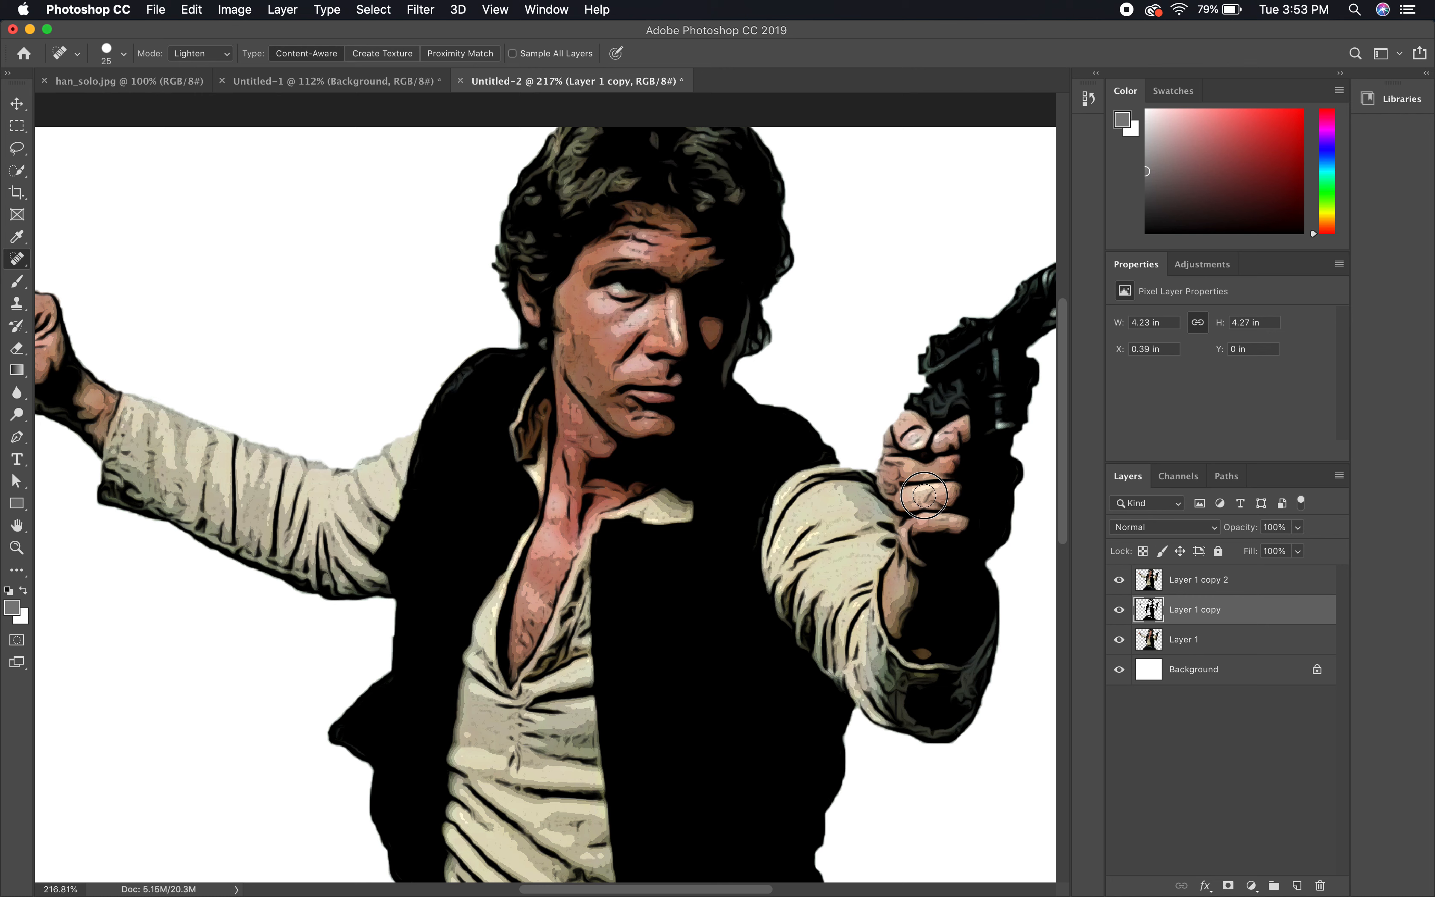
click(616, 367)
drag(620, 407, 620, 407)
Step: Unlock the Background layer to turn it into a regular editable layer
scroll(646, 409, down, 1)
scroll(646, 409, down, 3)
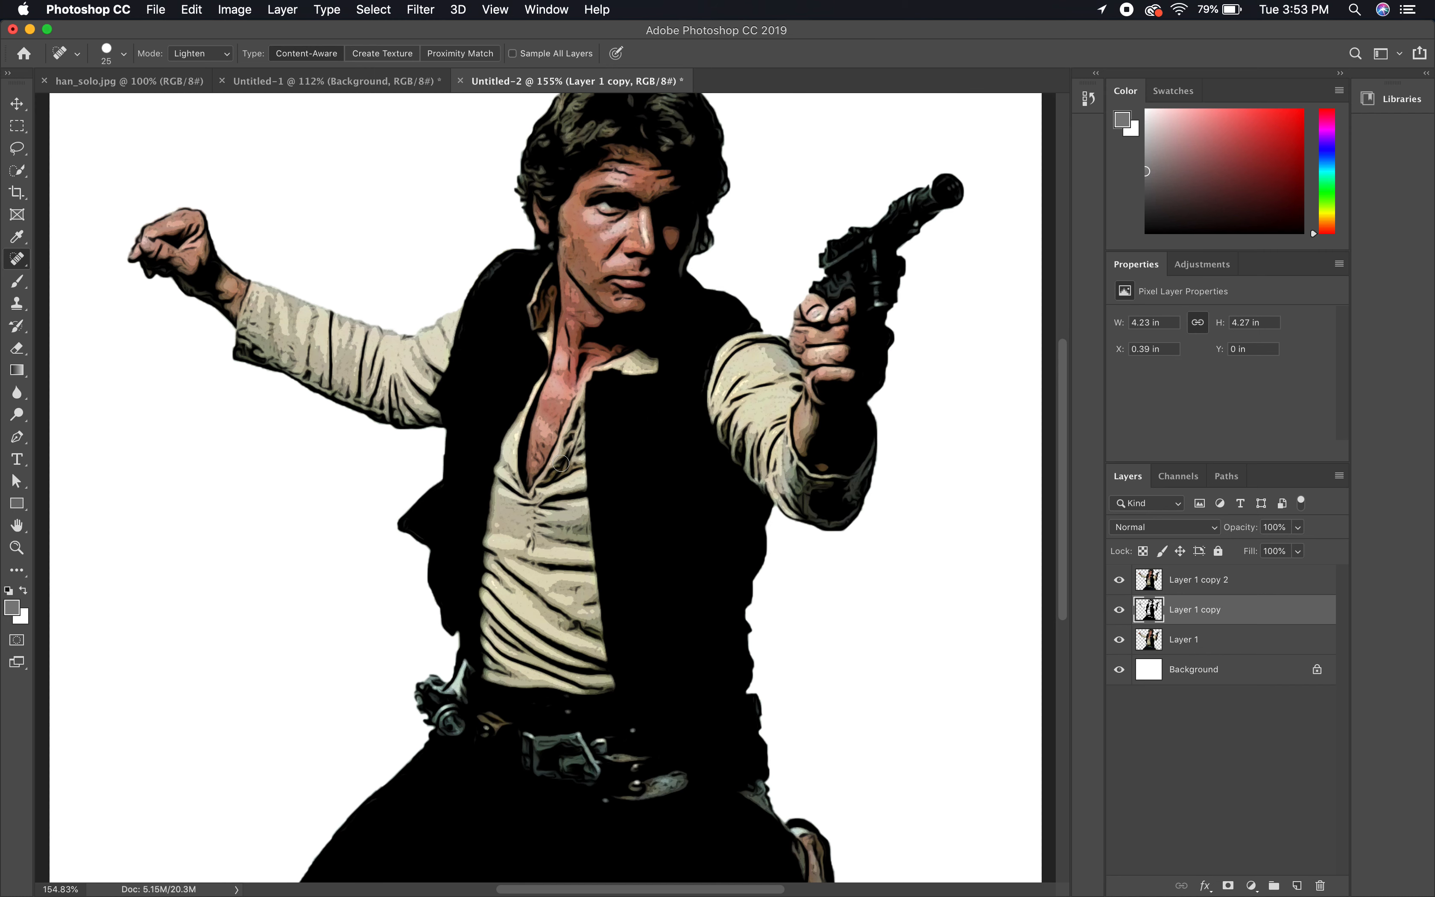
scroll(565, 426, down, 3)
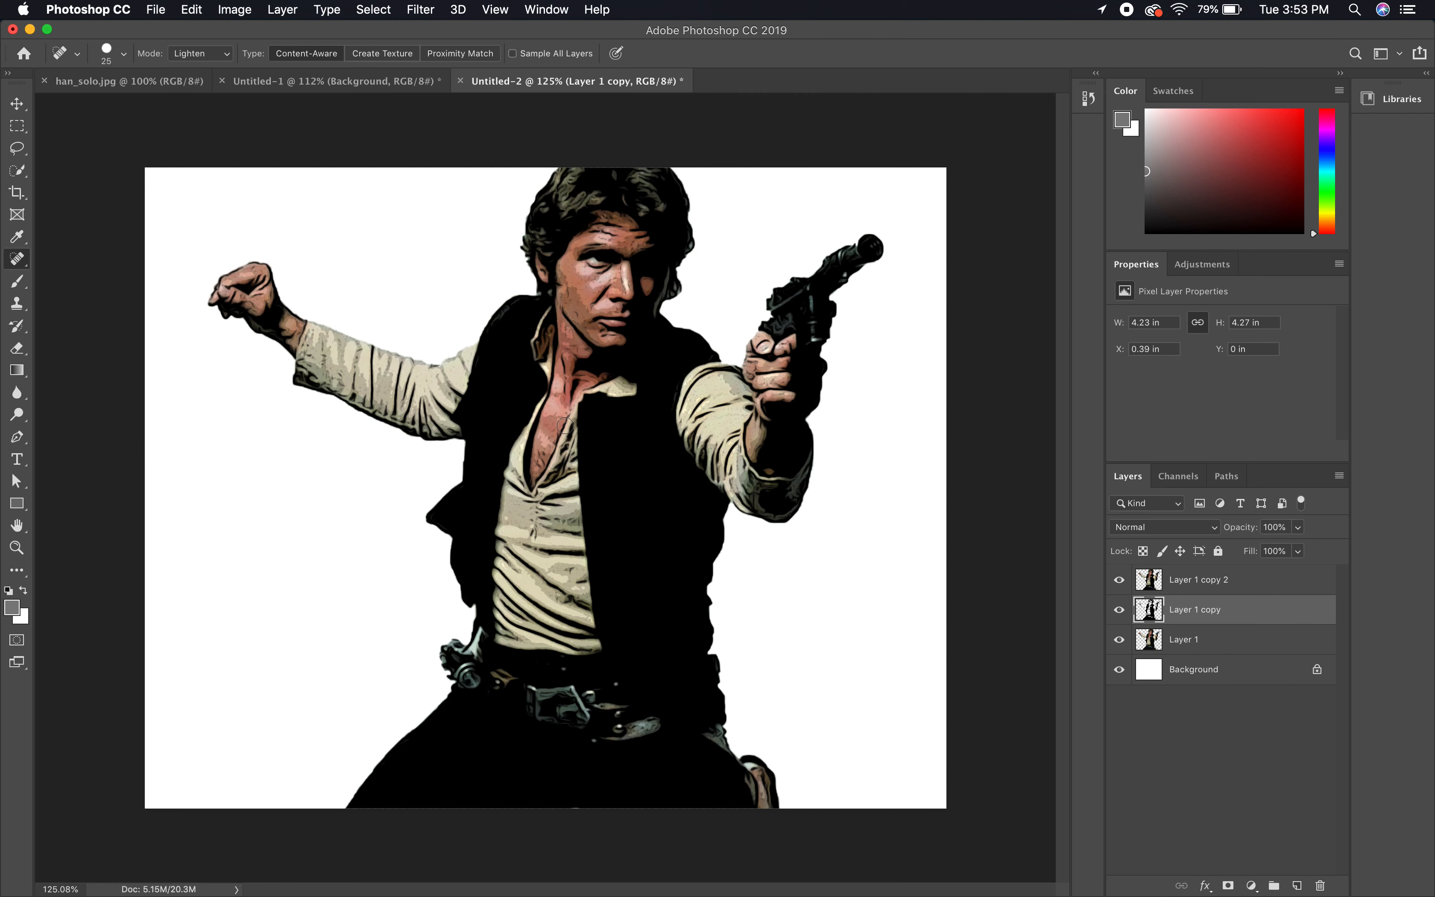
scroll(565, 426, down, 1)
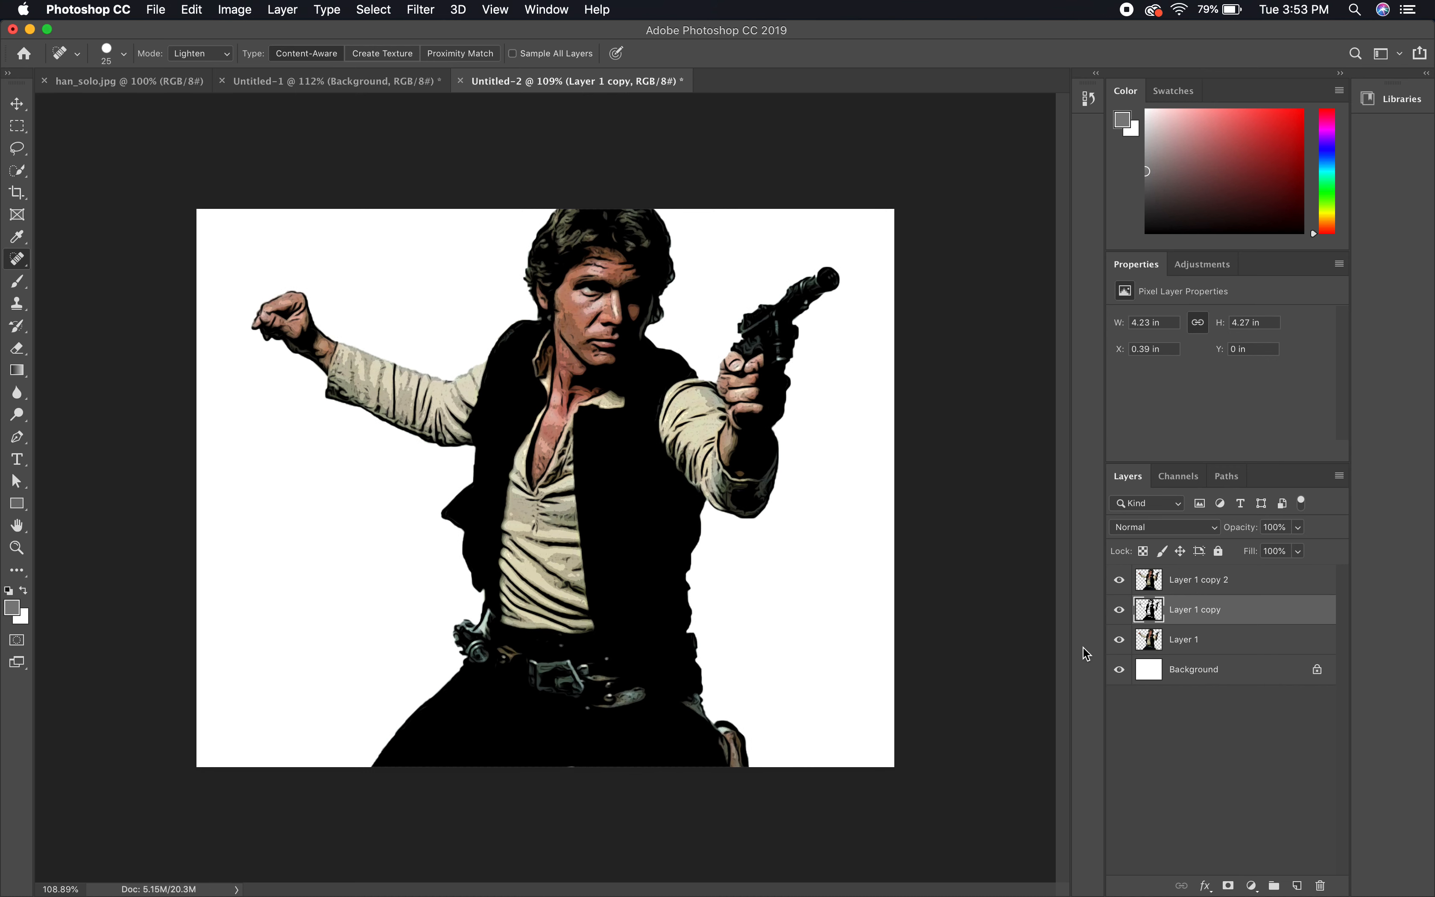
click(1223, 672)
click(1317, 669)
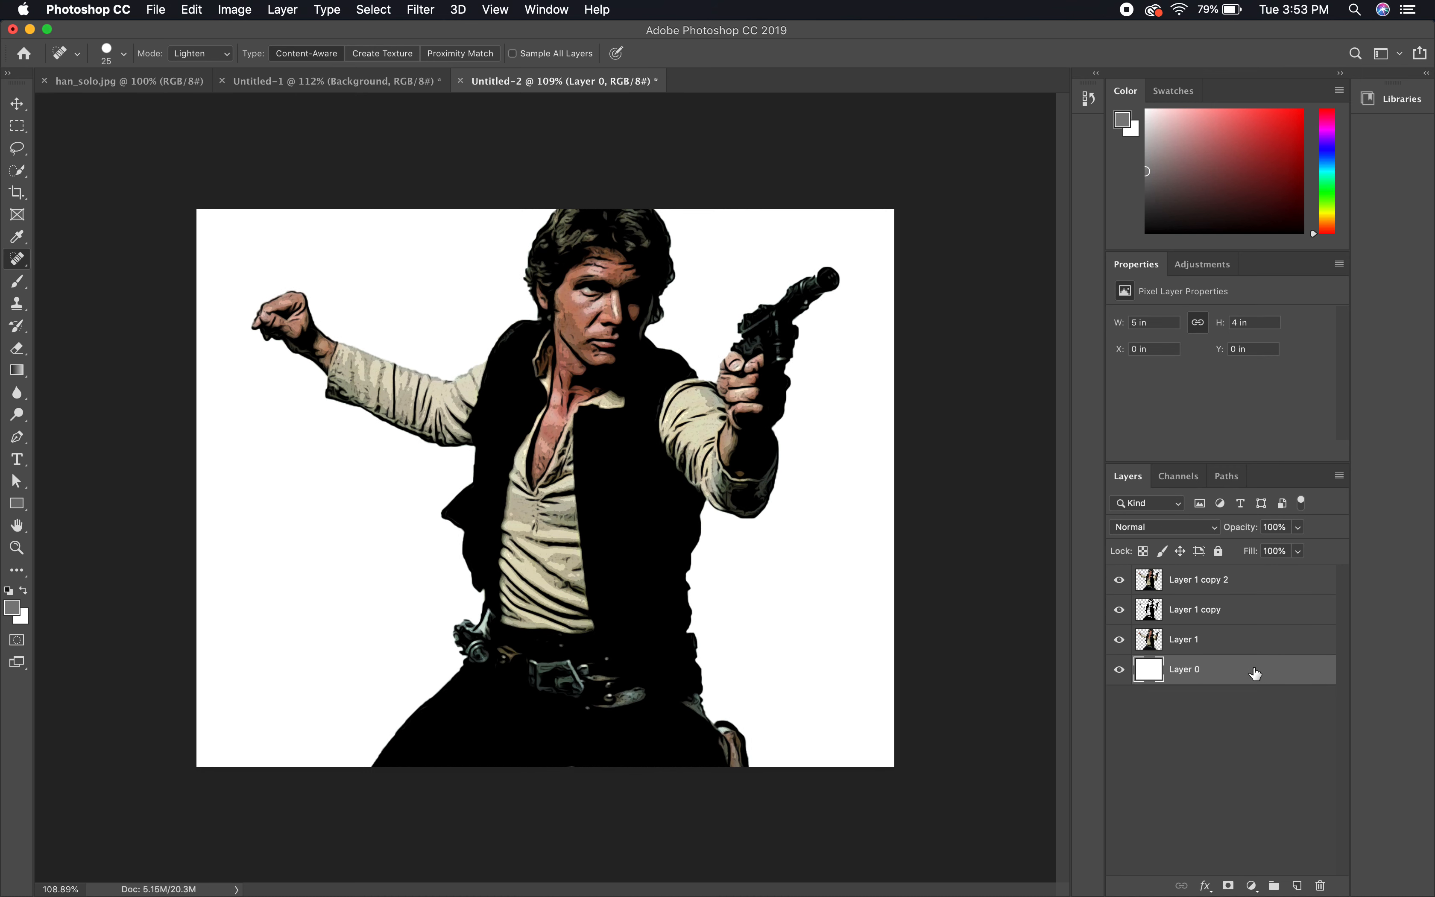
Step: Set the foreground color to black (#000000)
click(12, 606)
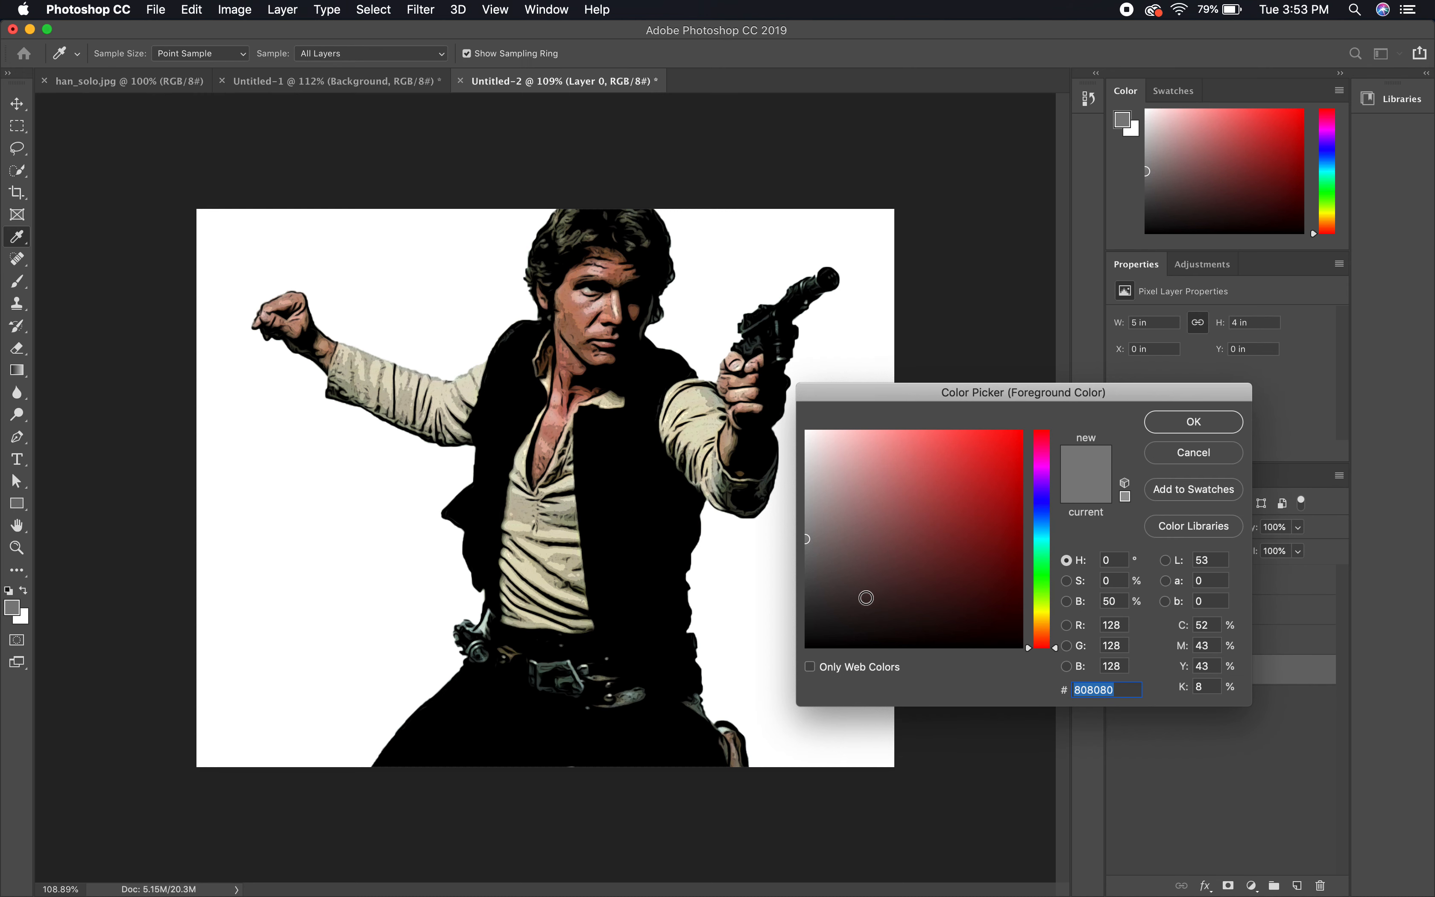
drag(864, 595, 758, 669)
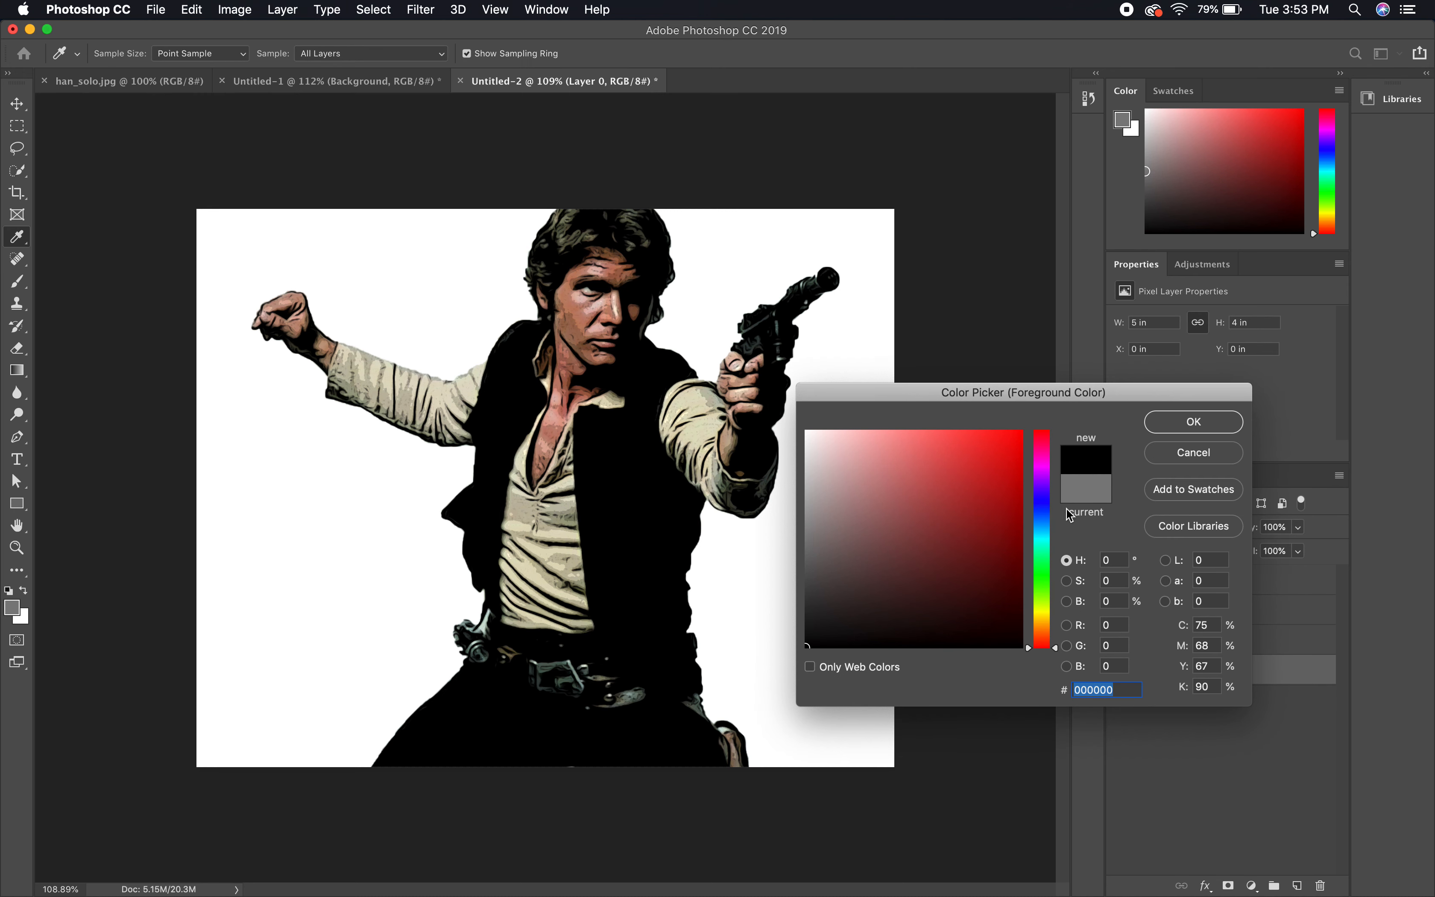
click(1193, 426)
key(j)
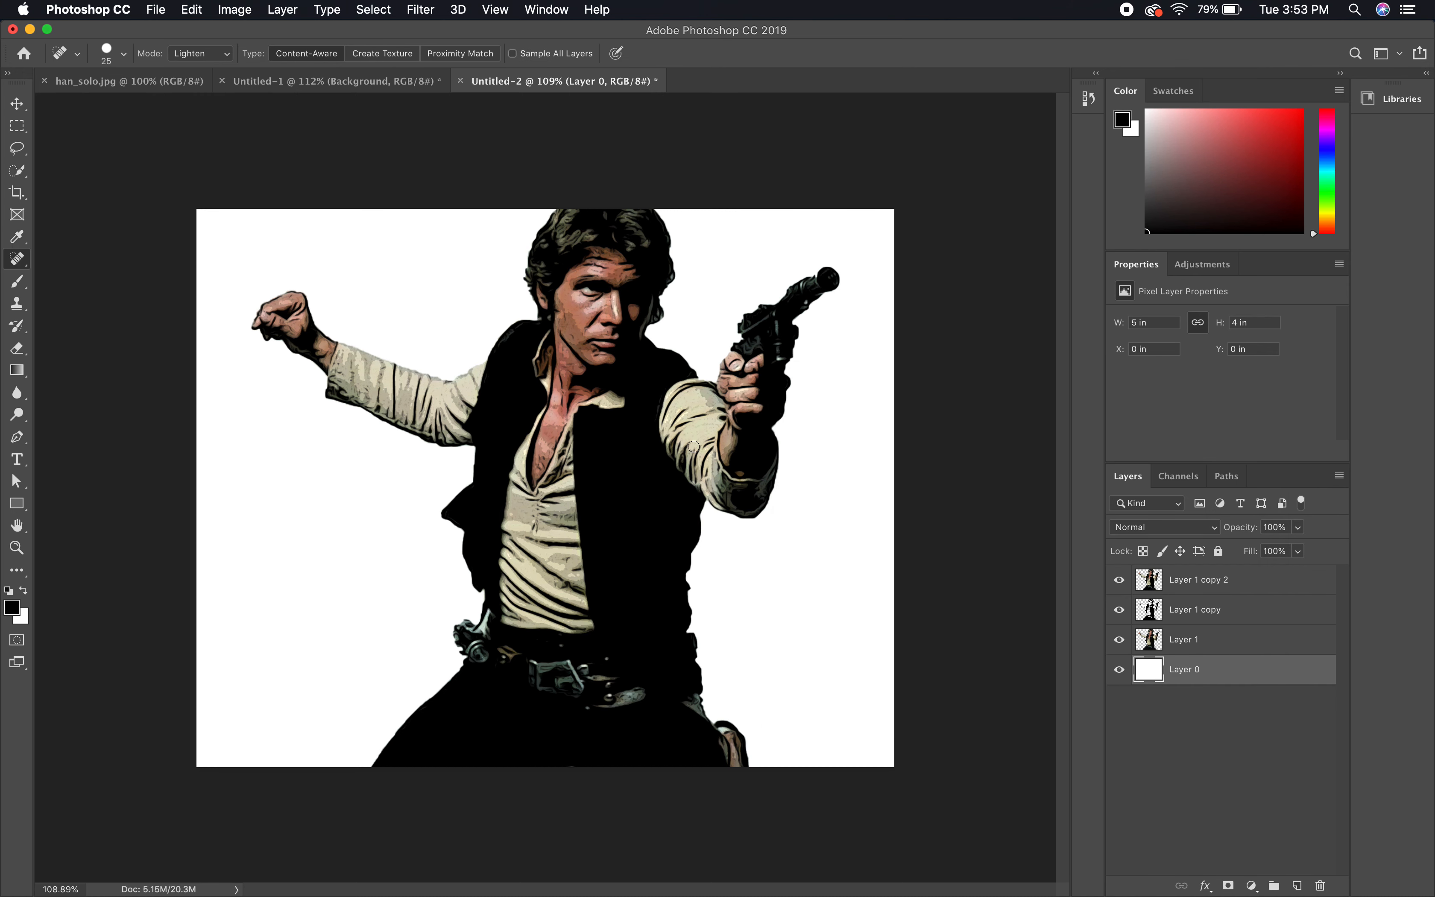
Step: Fill Layer 0 with a linear black-to-white gradient running vertically from the canvas's bottom edge to its top edge
click(18, 371)
right_click(18, 371)
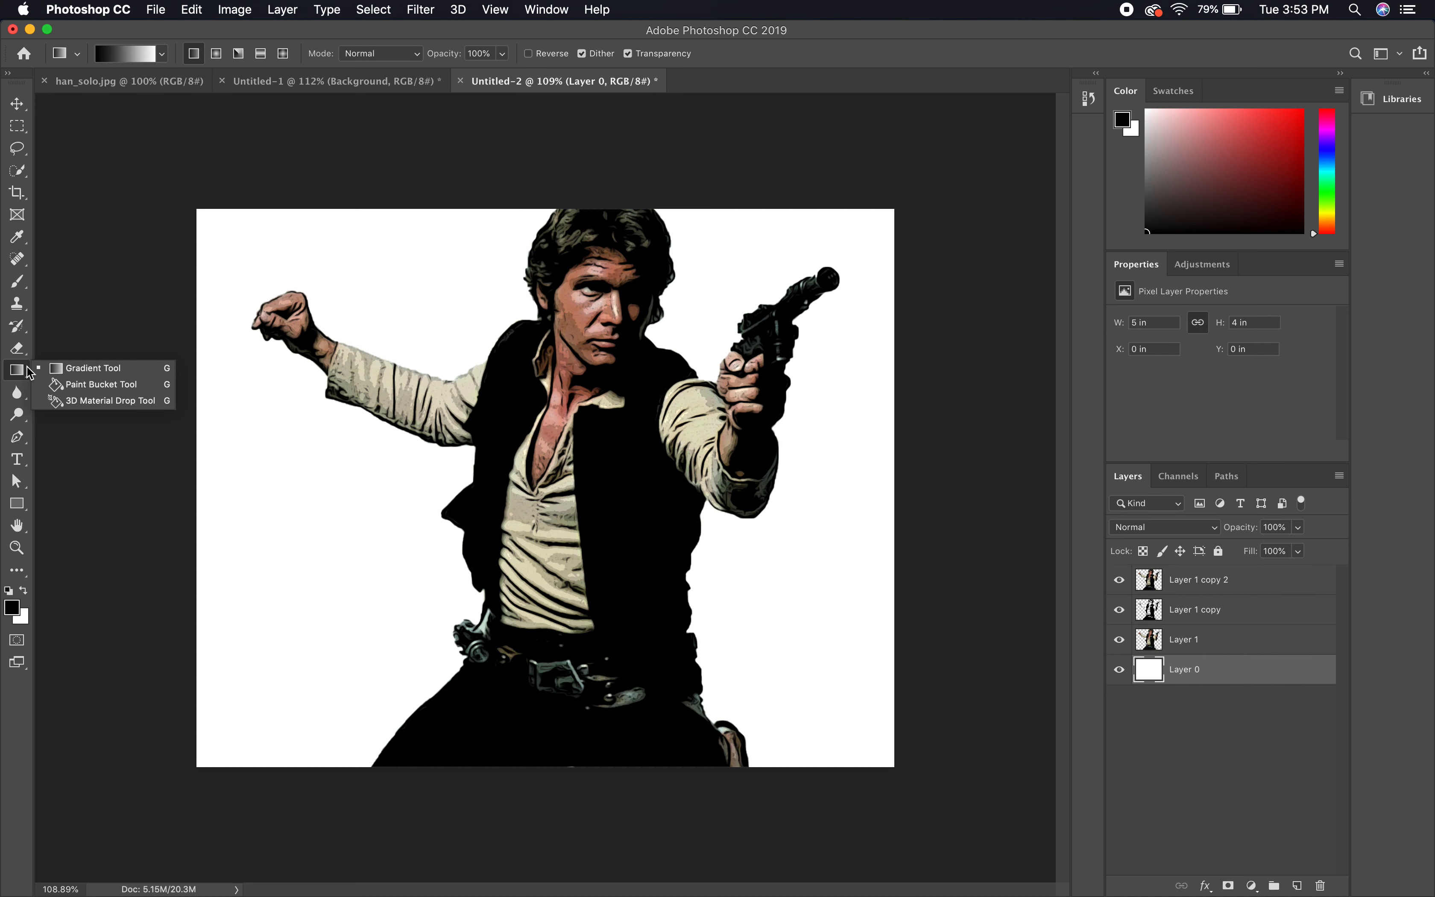
click(81, 369)
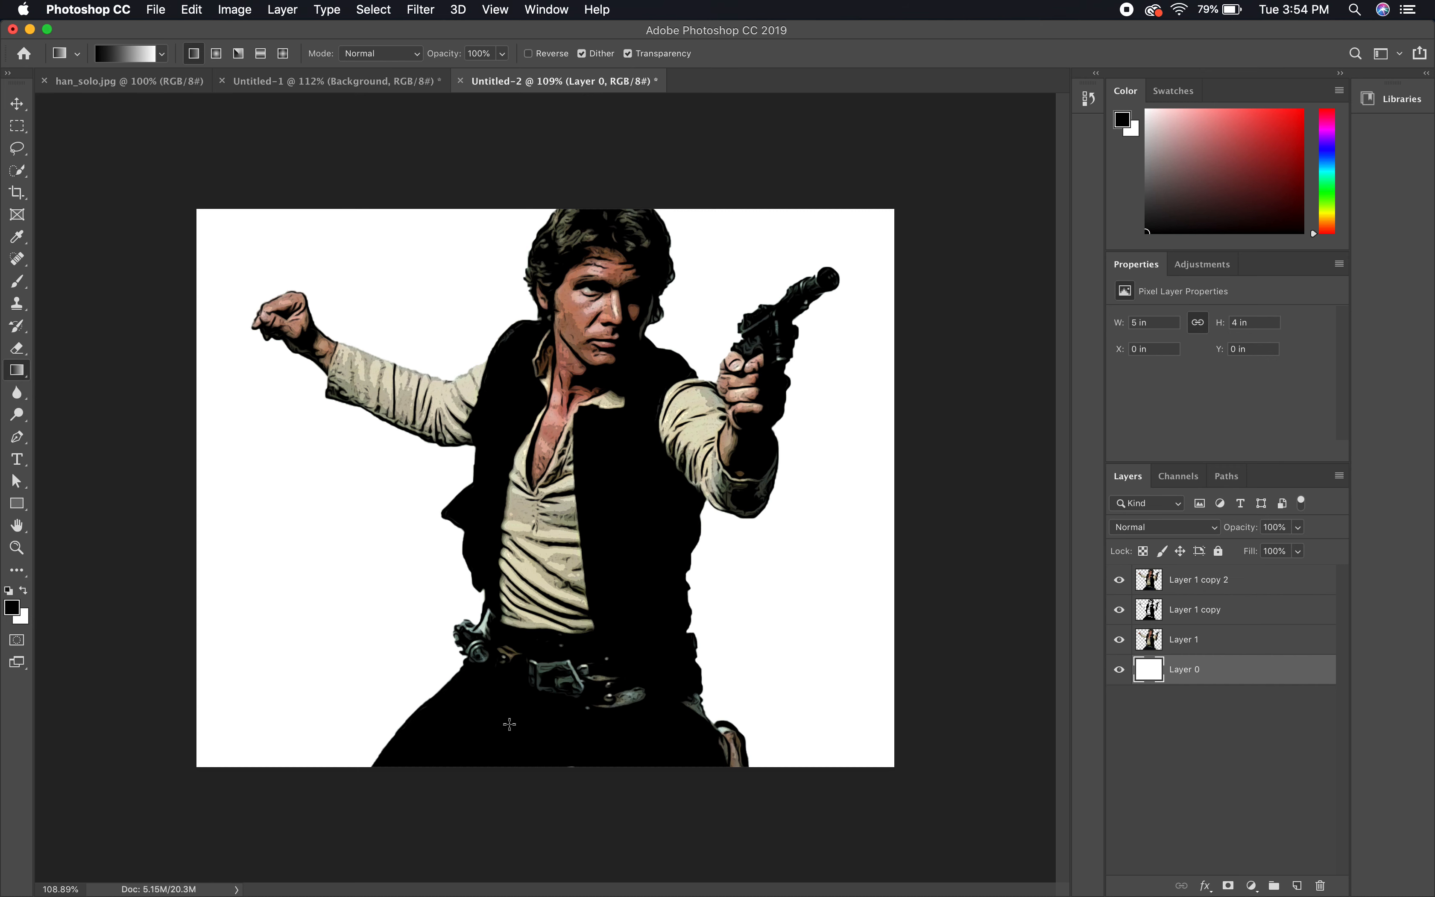
drag(546, 773, 544, 191)
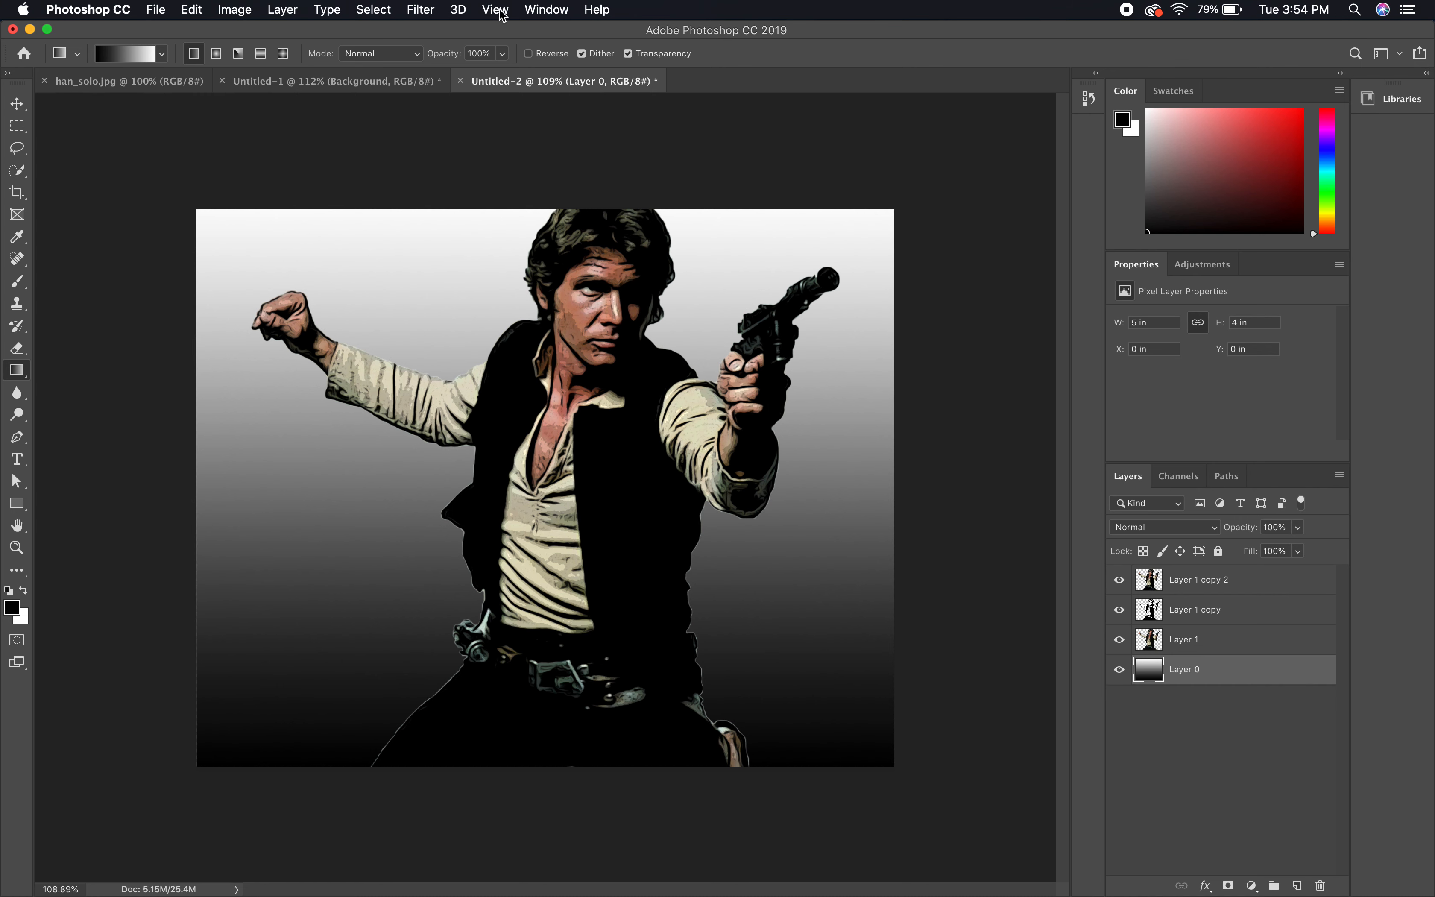
Step: Apply the Extrude filter to the gradient on Layer 0 with Blocks type, size 30 pixels and random depth 30
click(421, 14)
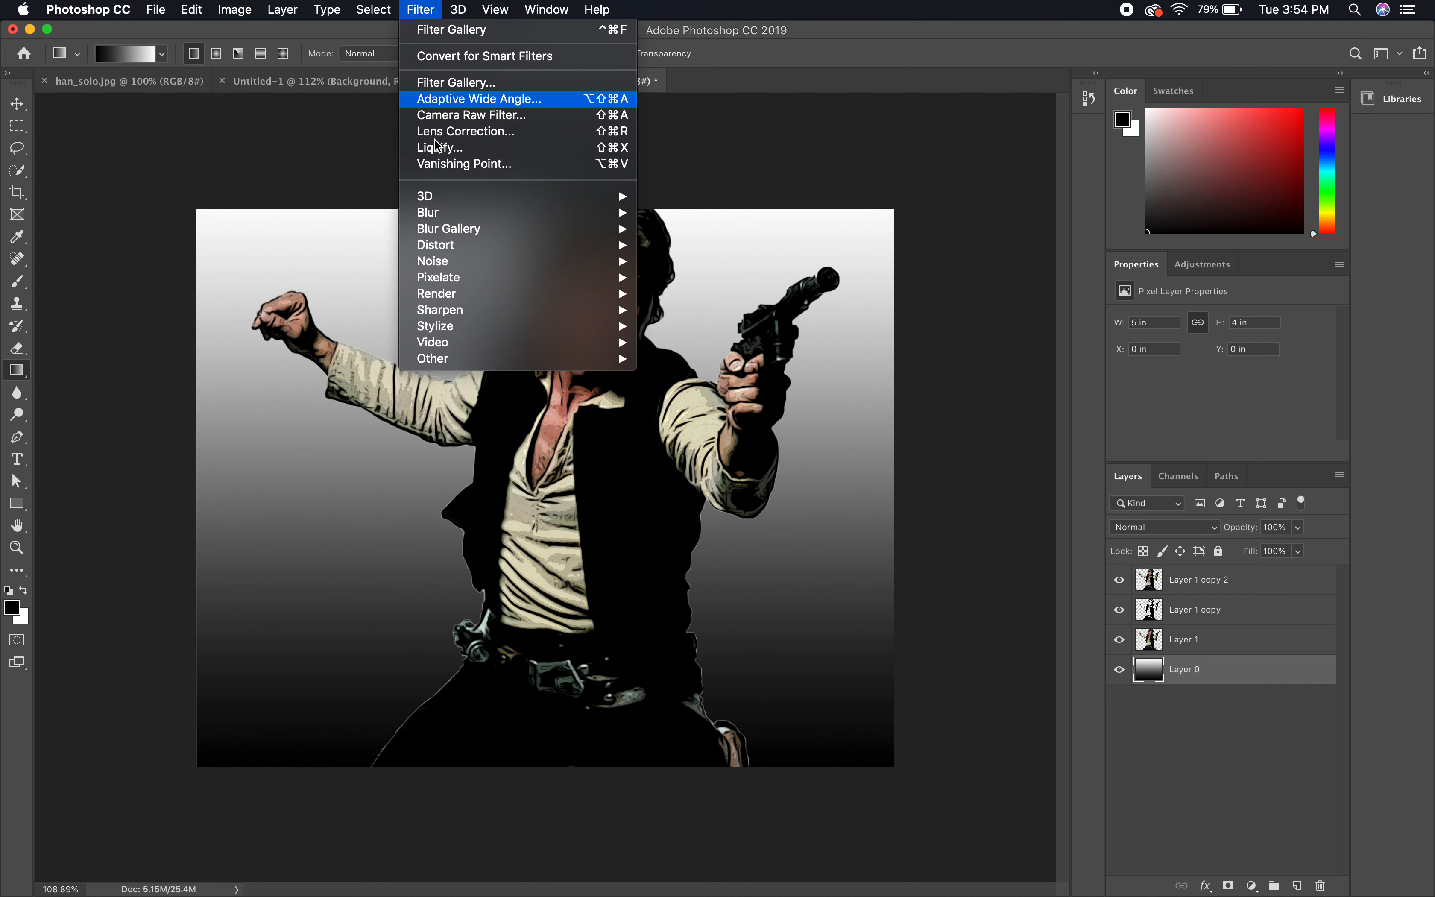
mouse_move(452, 329)
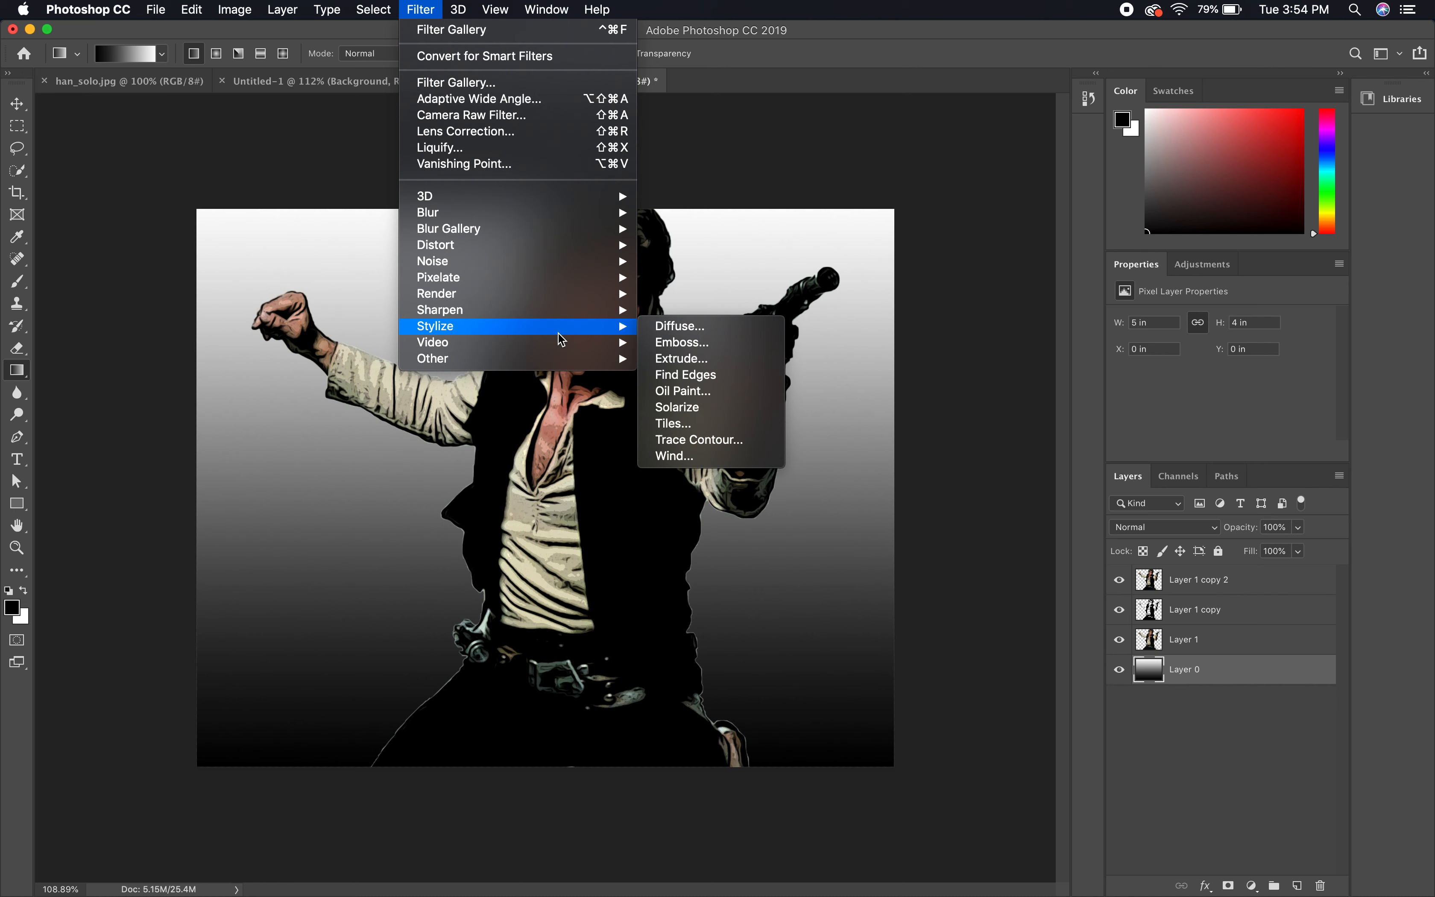
mouse_move(626, 328)
click(689, 358)
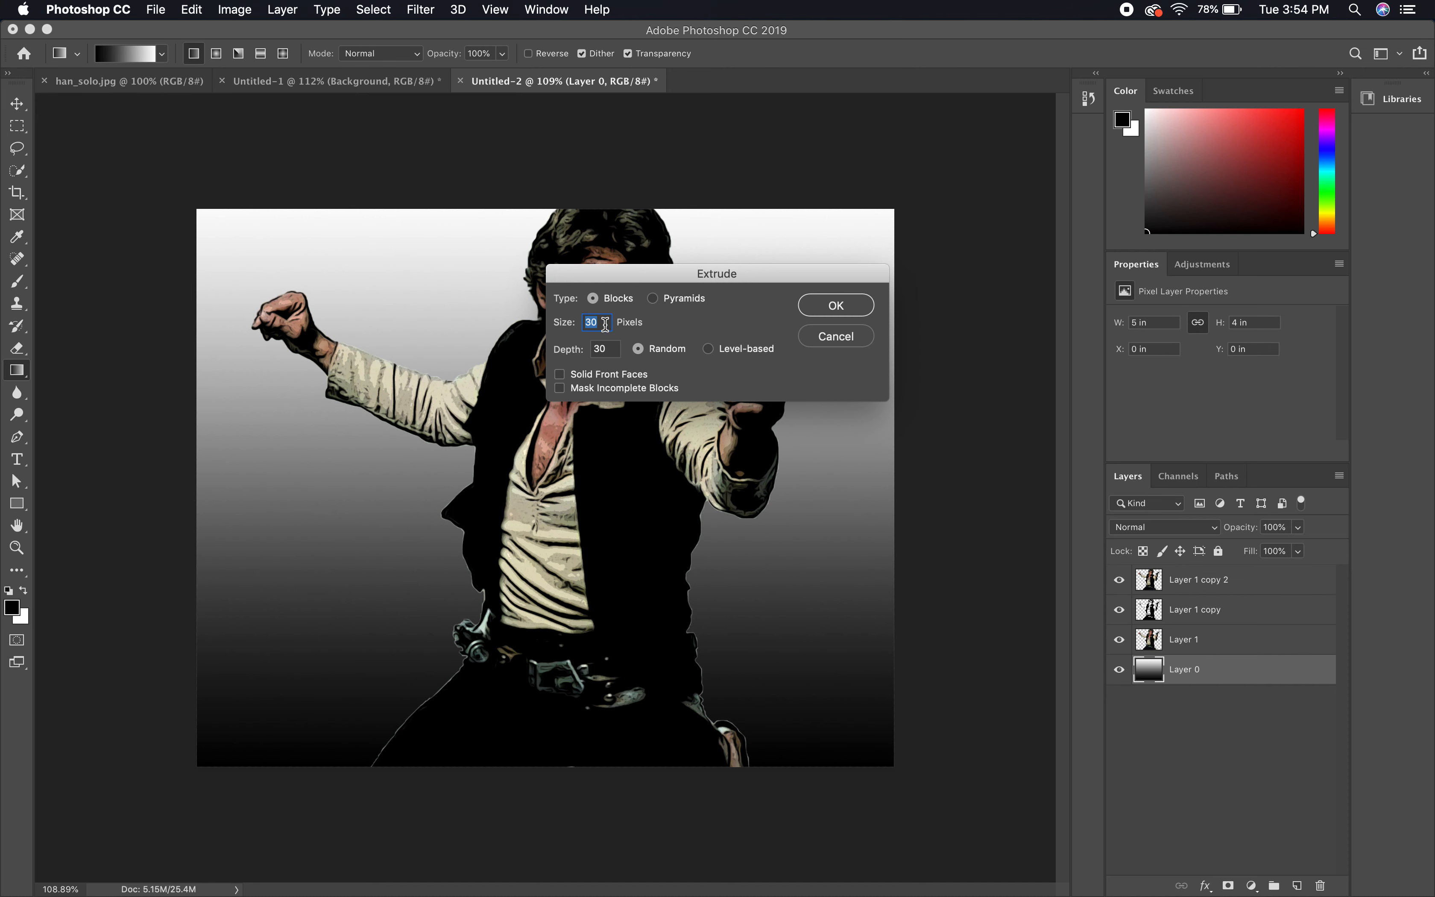
click(835, 305)
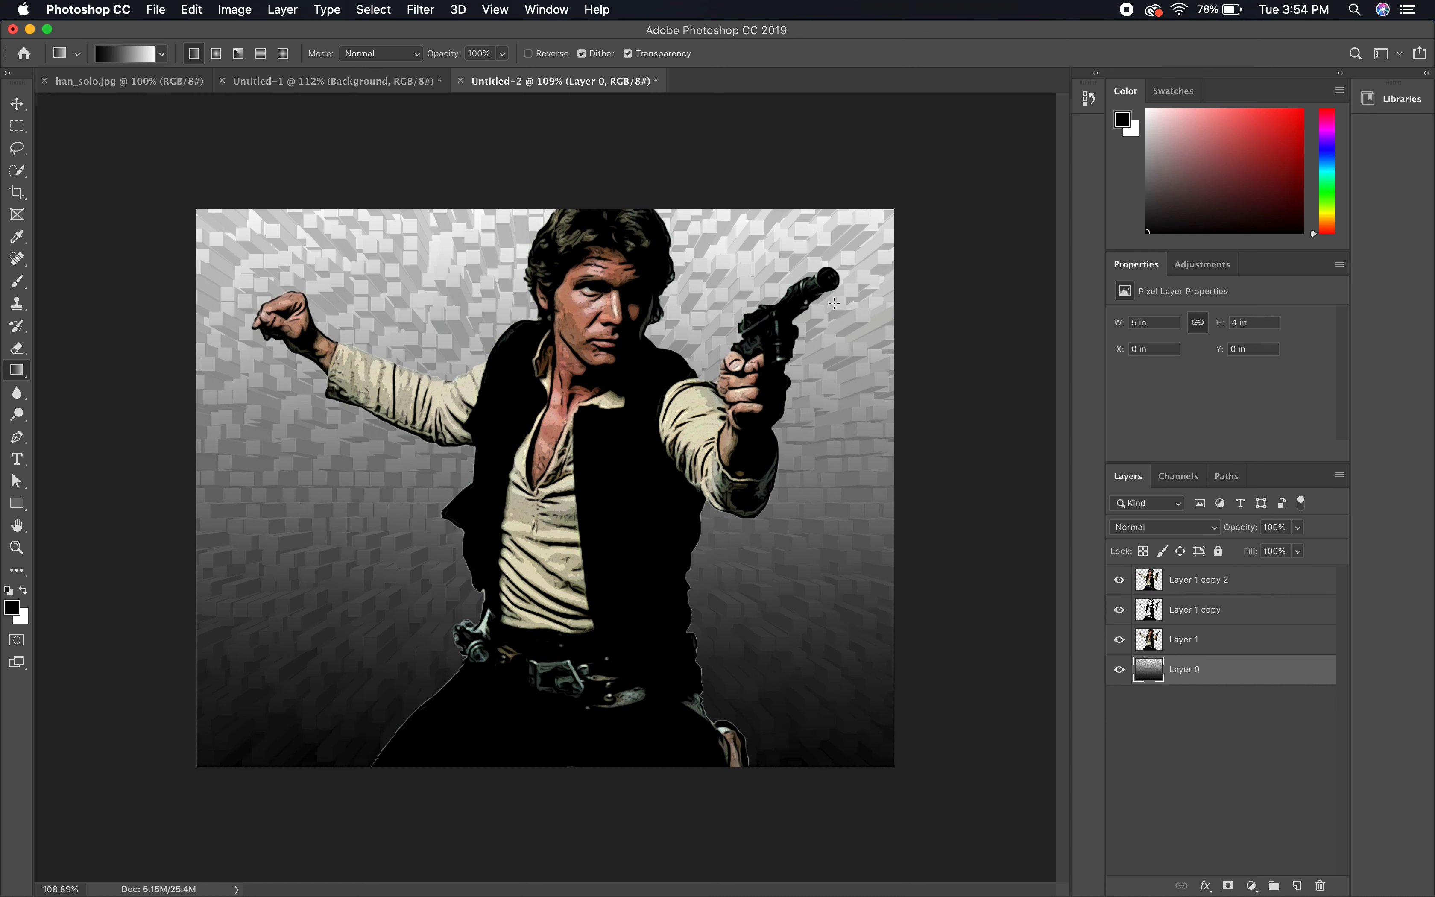